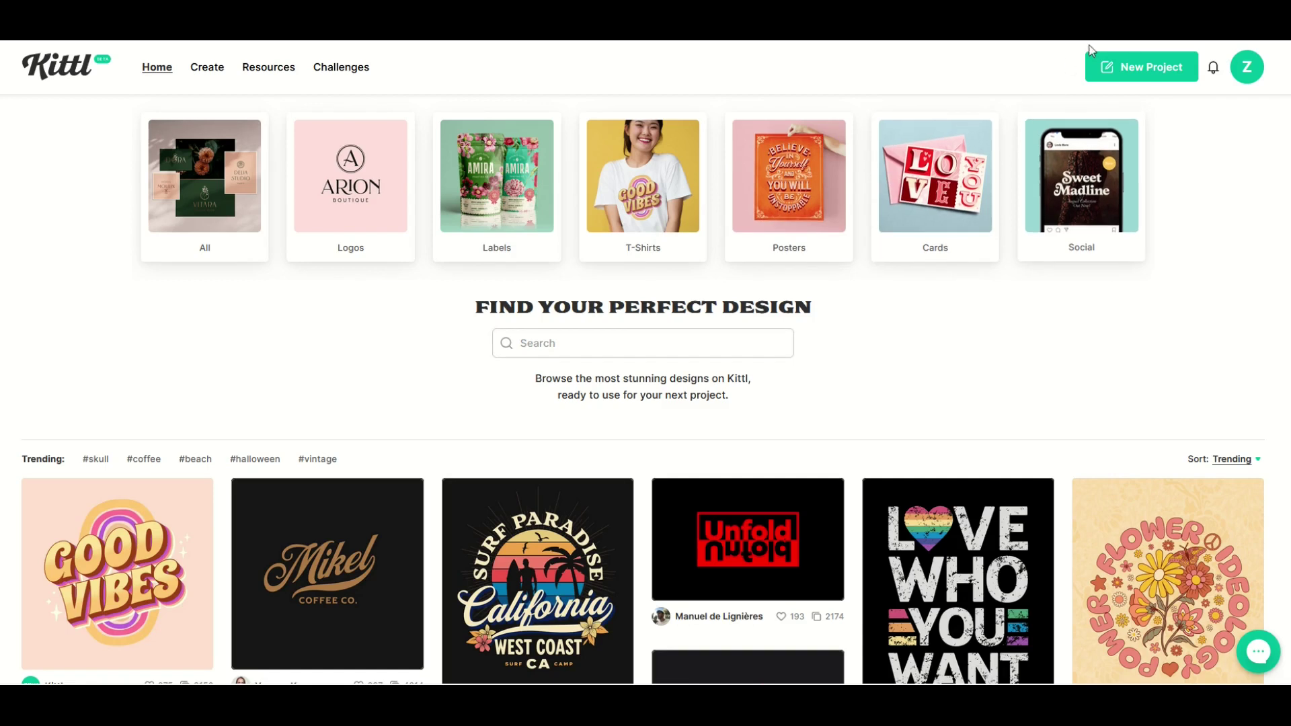
# Step: Create a new blank project named 'New Project' from the Kittl home page
pyautogui.click(1141, 67)
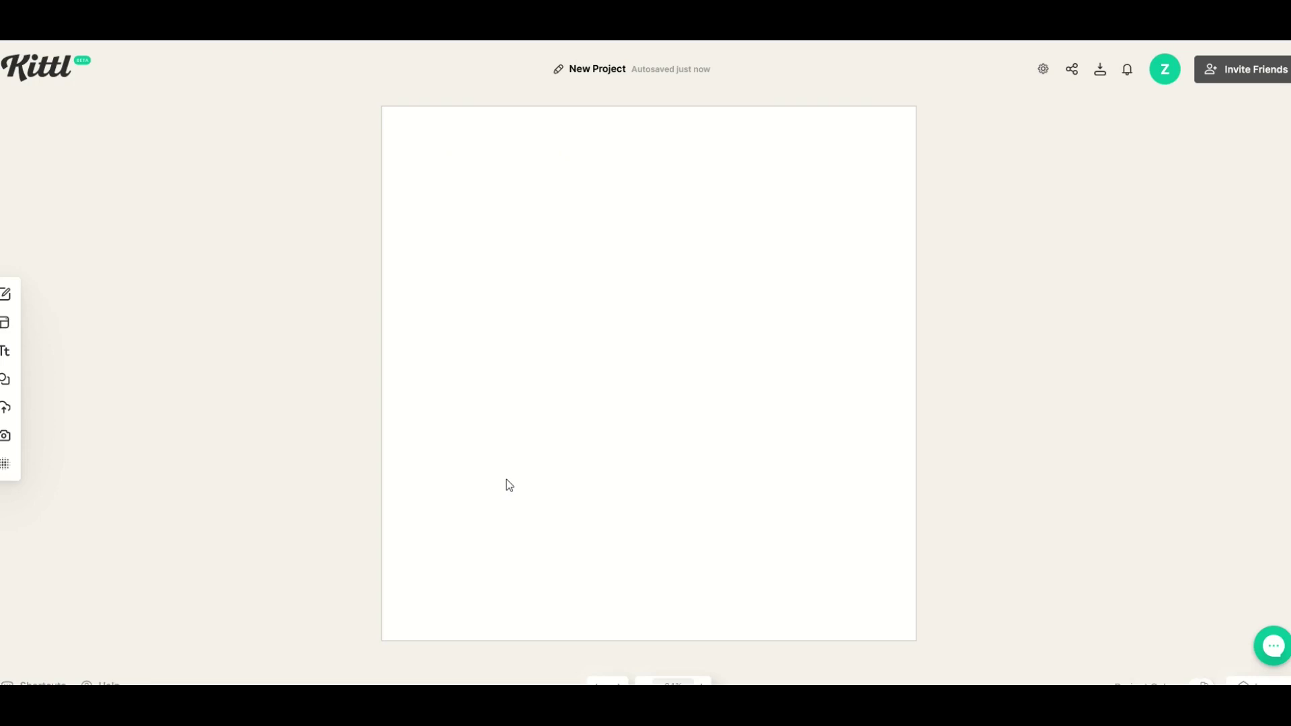
pyautogui.click(1043, 68)
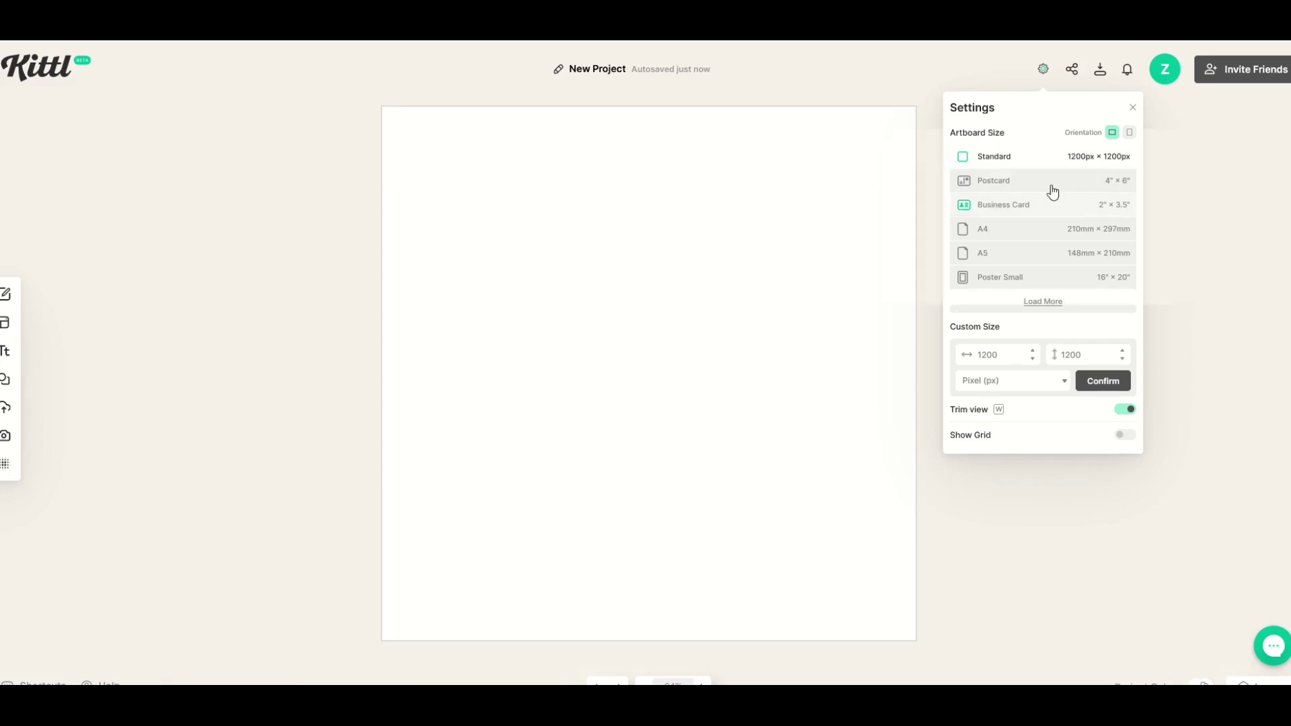
pyautogui.click(934, 96)
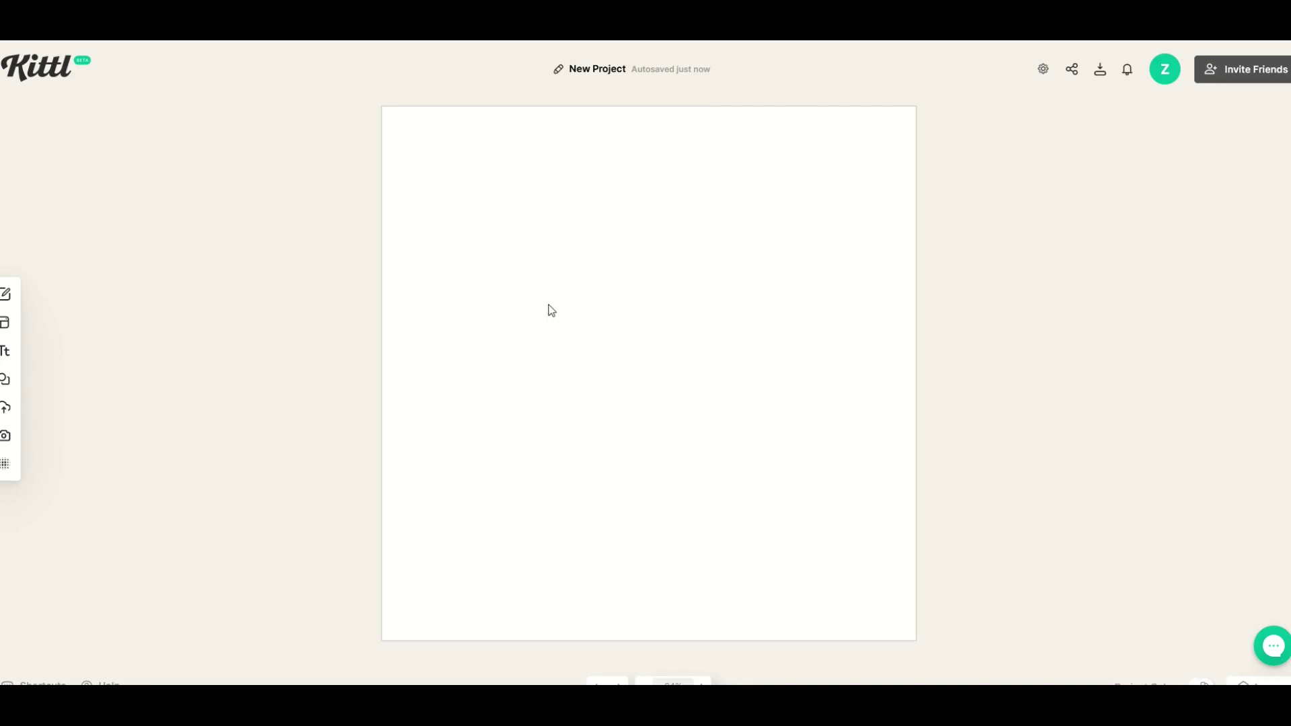
pyautogui.moveTo(8, 441)
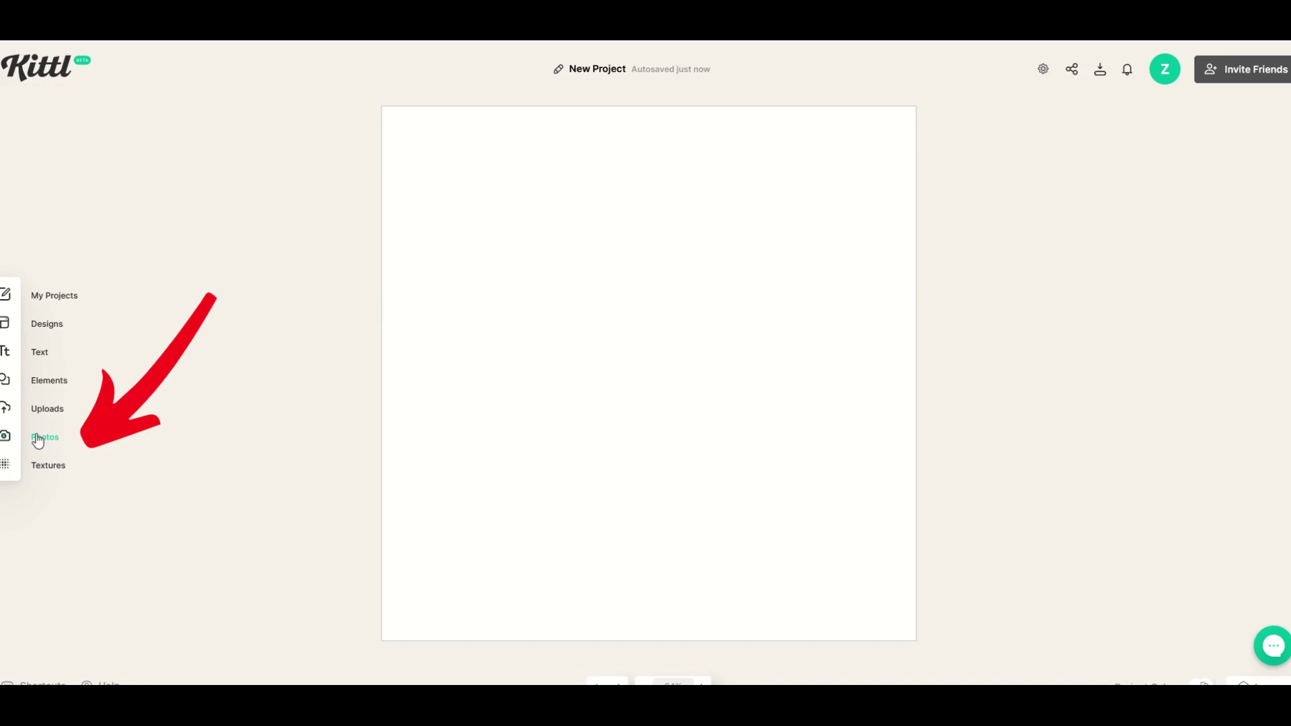
# Step: Search the element library for 'MOTORCYCLE' and browse the motorcycle results
pyautogui.click(41, 385)
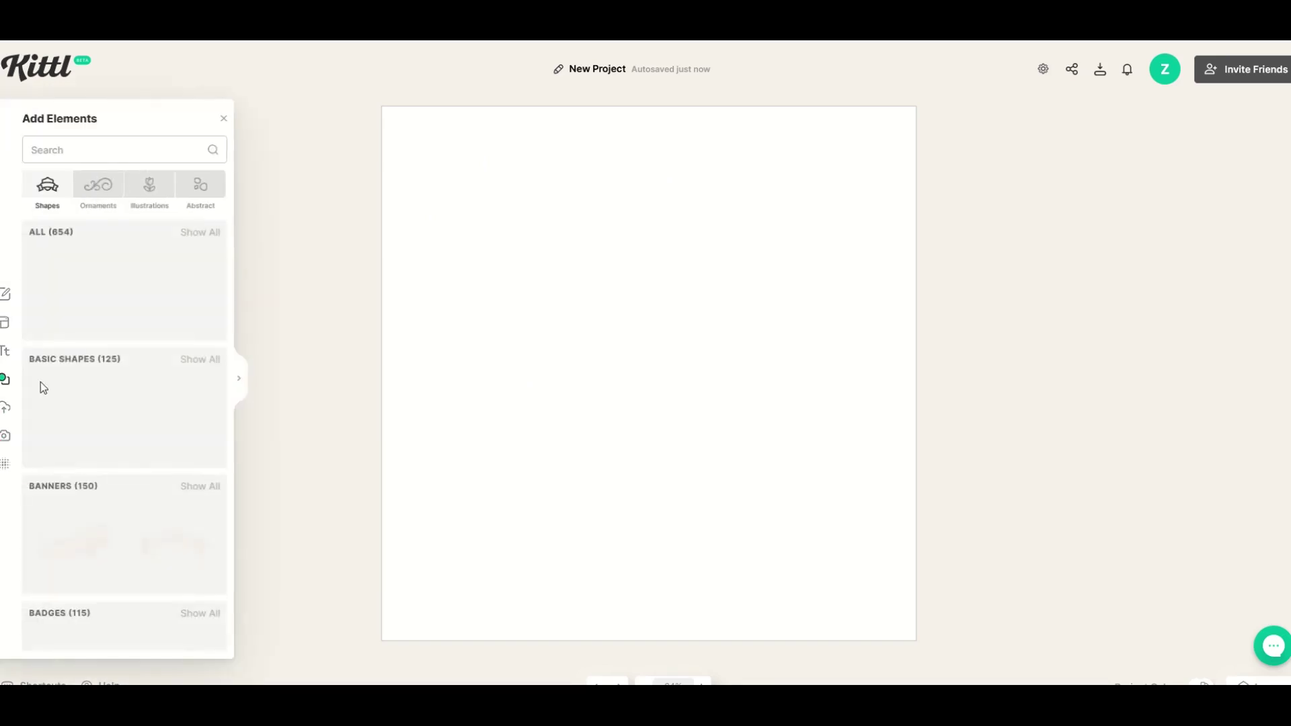
pyautogui.click(94, 142)
pyautogui.write('MOTORCYCLE')
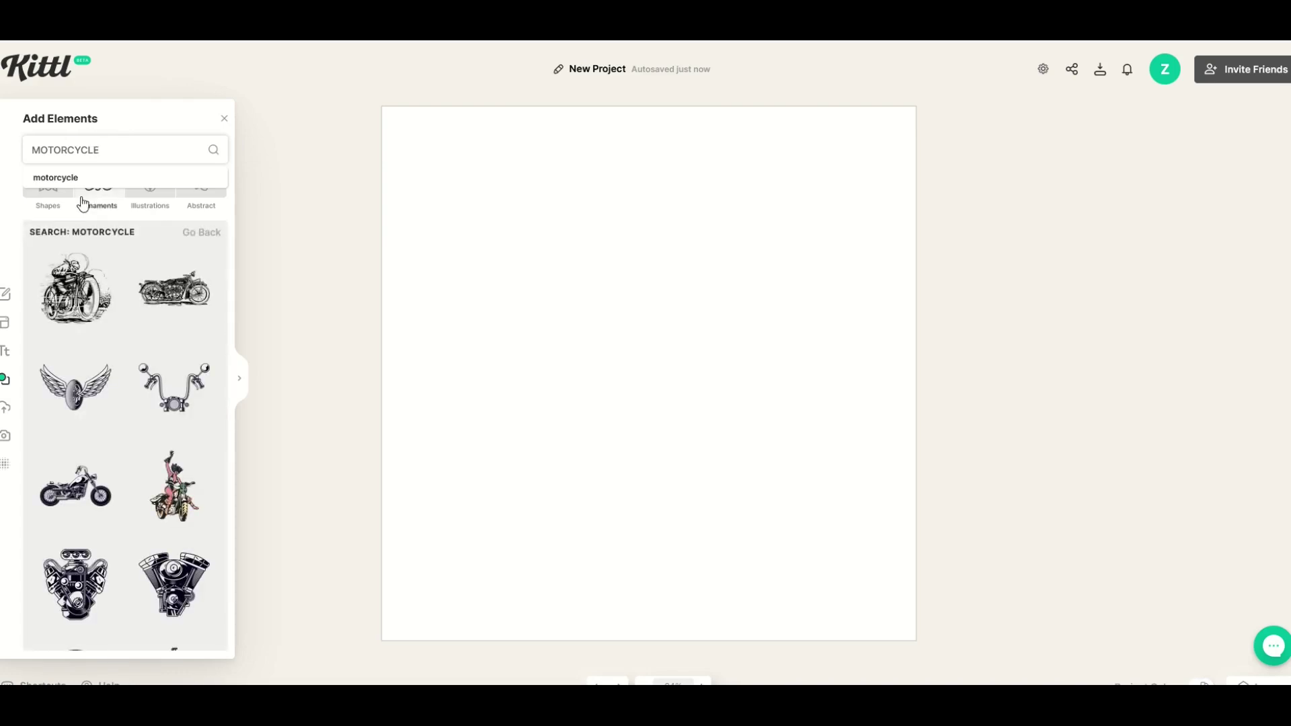
pyautogui.scroll(-6, 71, 276)
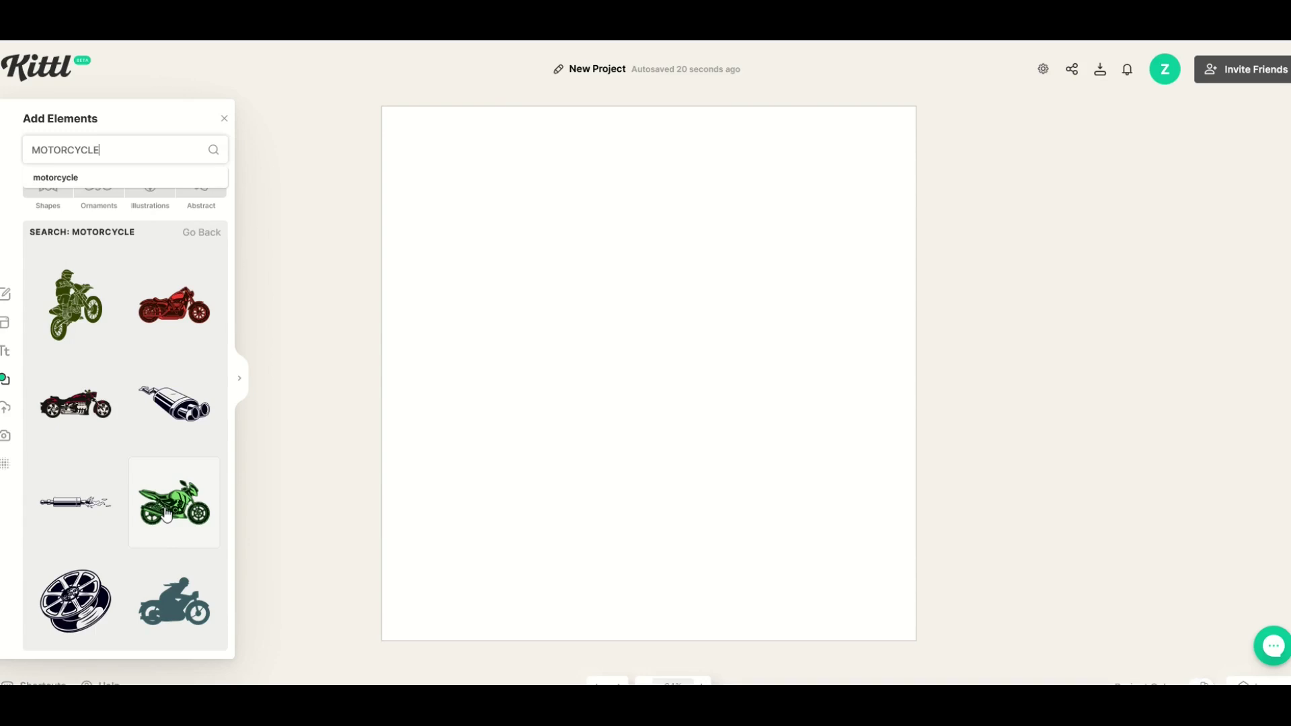
# Step: Add the green motorcycle illustration and enlarge it to span the artboard's centre
pyautogui.click(167, 515)
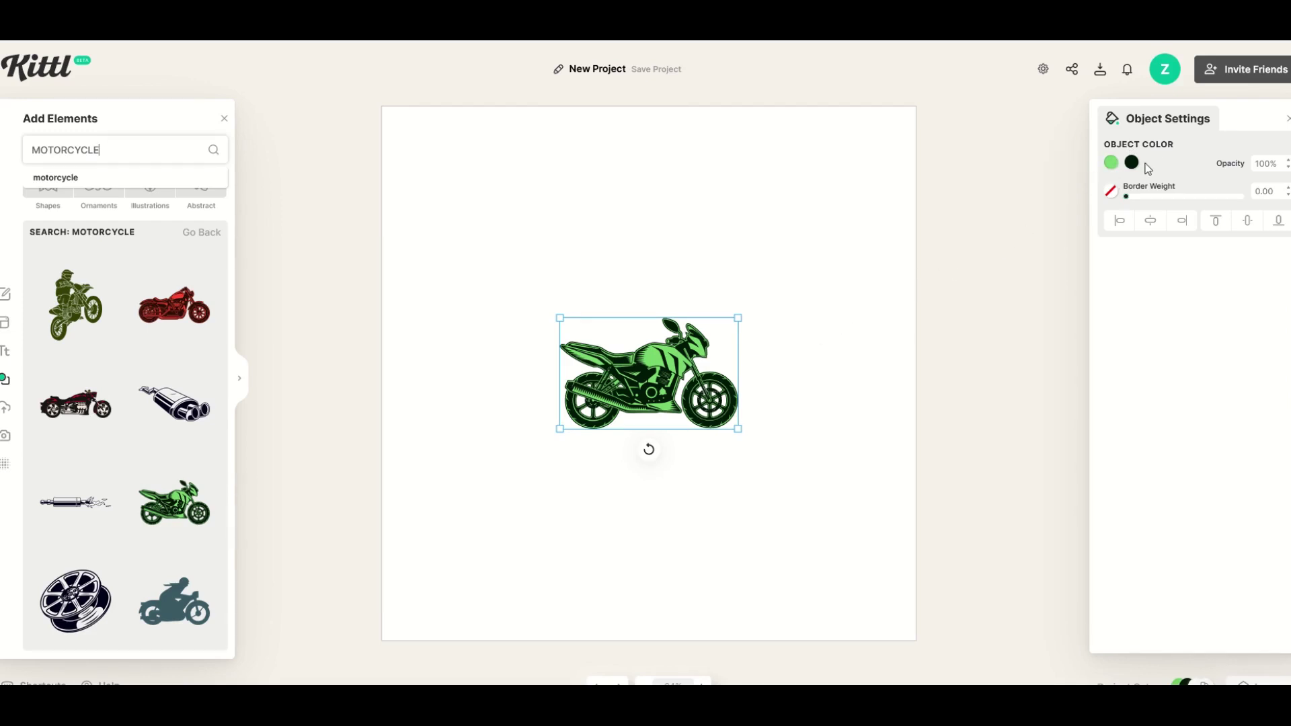
pyautogui.moveTo(560, 318); pyautogui.dragTo(337, 185)
pyautogui.moveTo(515, 344); pyautogui.dragTo(642, 453)
pyautogui.moveTo(470, 297); pyautogui.dragTo(403, 258)
pyautogui.moveTo(513, 323); pyautogui.dragTo(629, 374)
# Step: Change the artboard background colour to dark navy (hex 001e49)
pyautogui.click(574, 224)
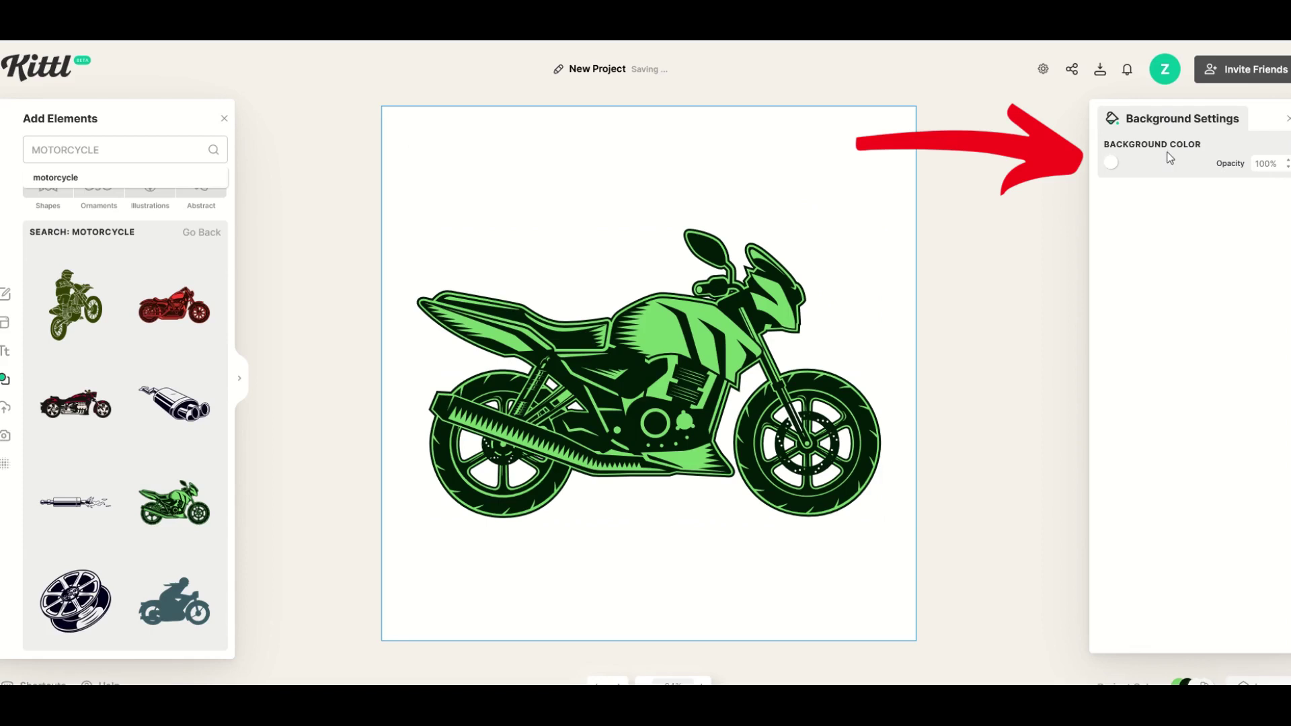
pyautogui.click(1110, 170)
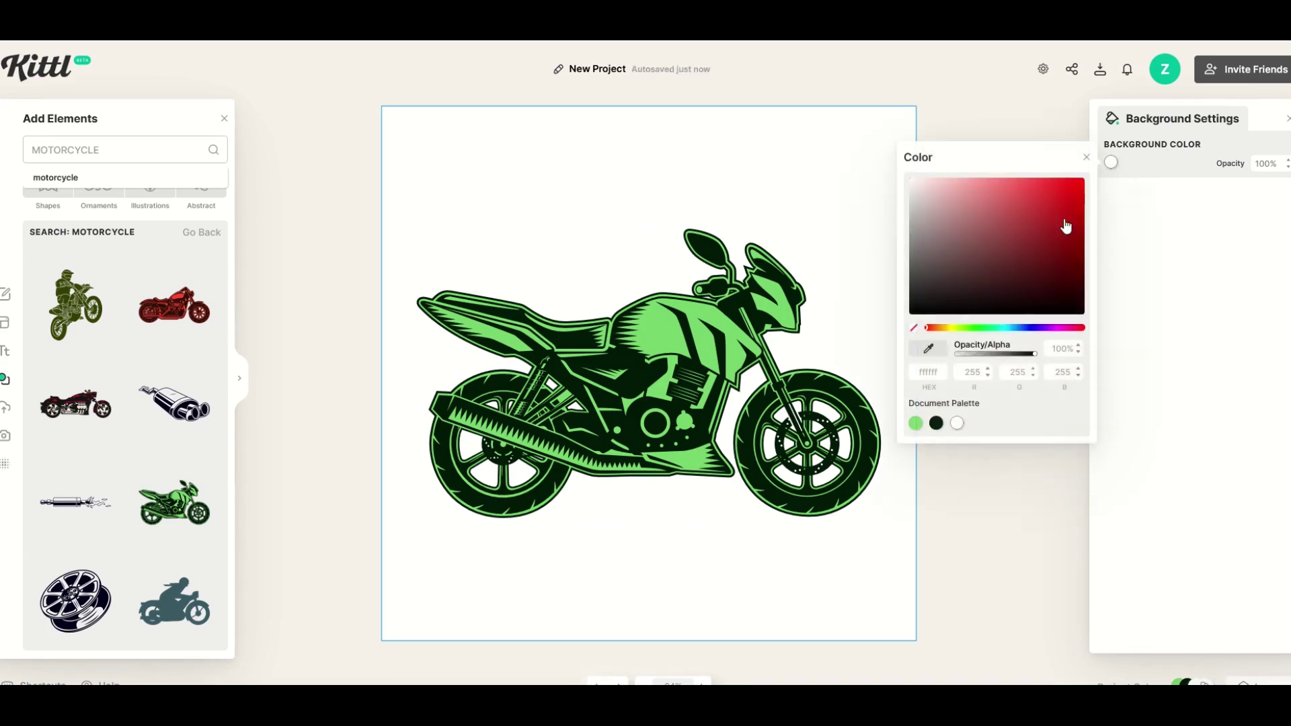
pyautogui.click(1022, 328)
pyautogui.moveTo(1018, 300); pyautogui.dragTo(1092, 281)
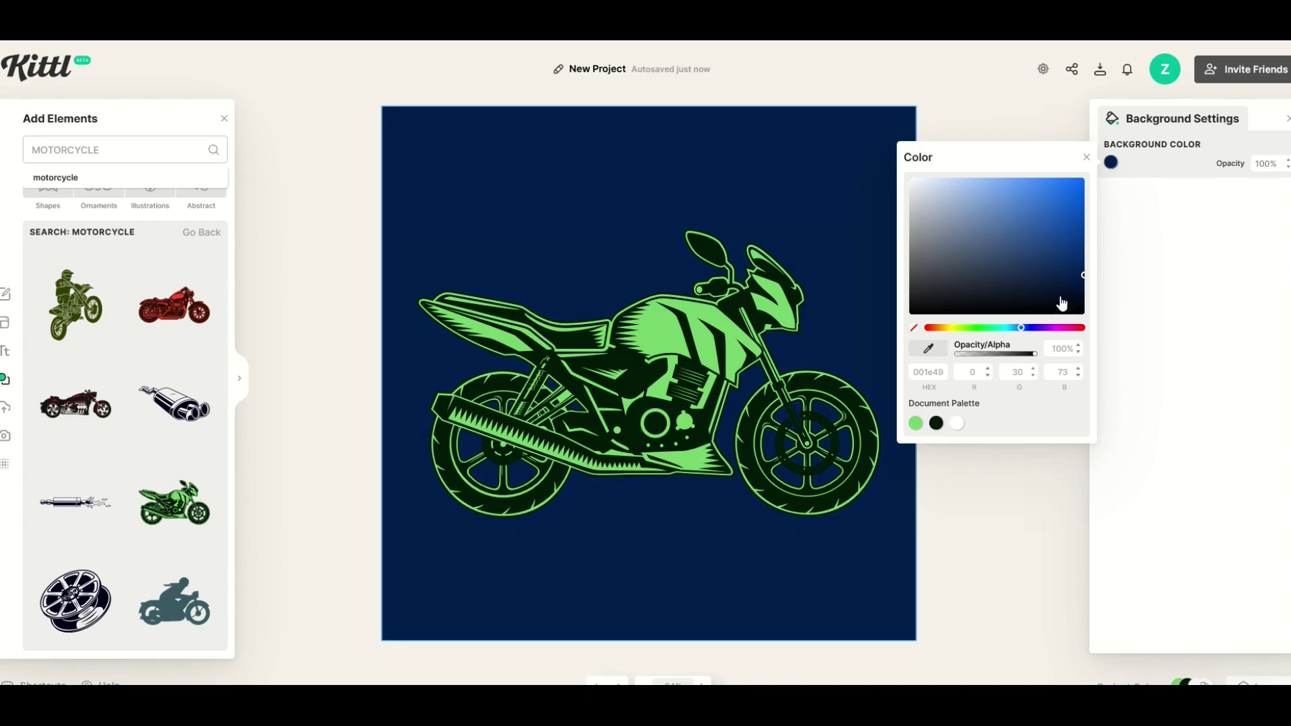
pyautogui.click(1084, 159)
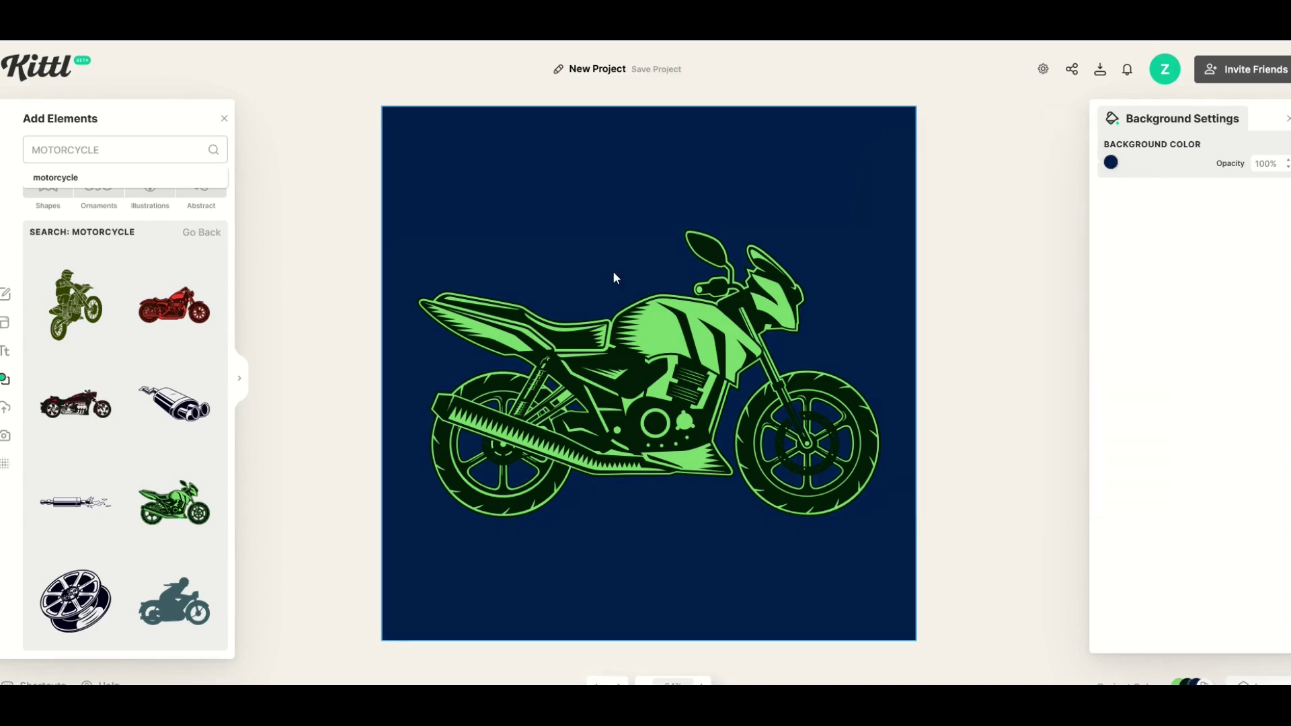
# Step: Recolour the motorcycle's dark parts to white
pyautogui.click(682, 331)
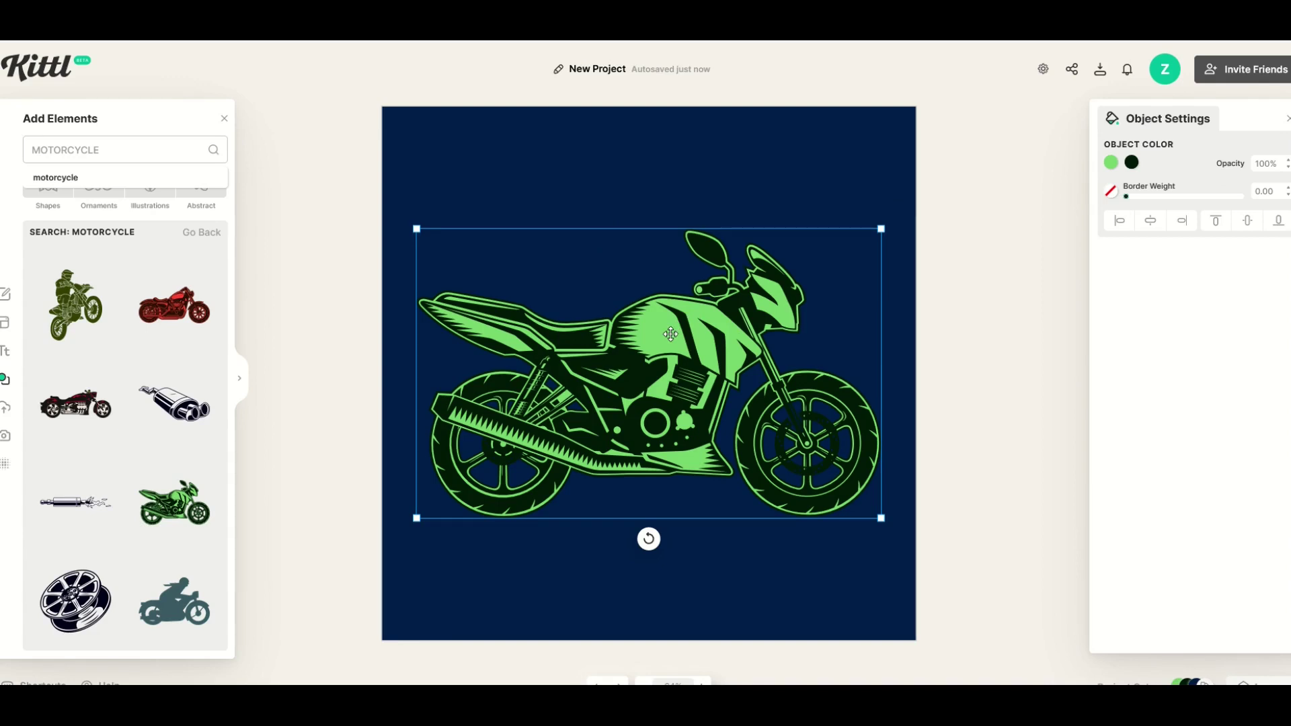
pyautogui.click(1133, 164)
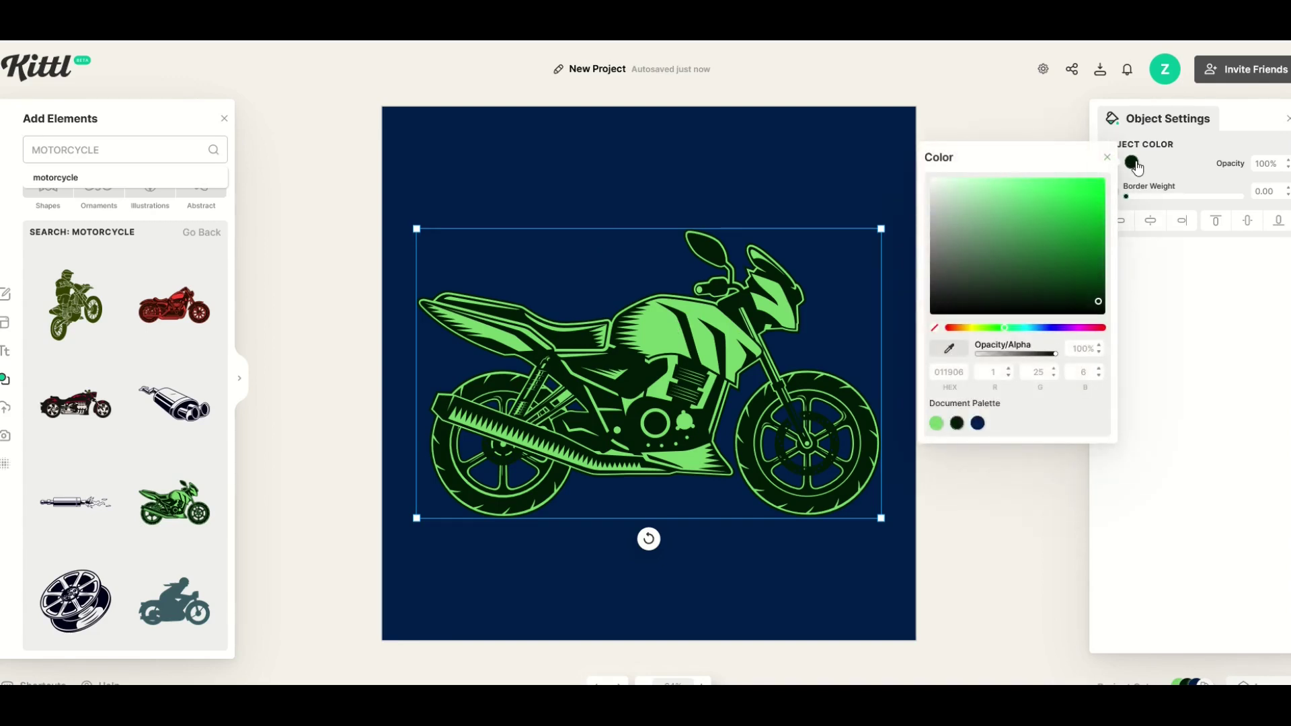
pyautogui.moveTo(1052, 239); pyautogui.dragTo(893, 181)
pyautogui.click(893, 176)
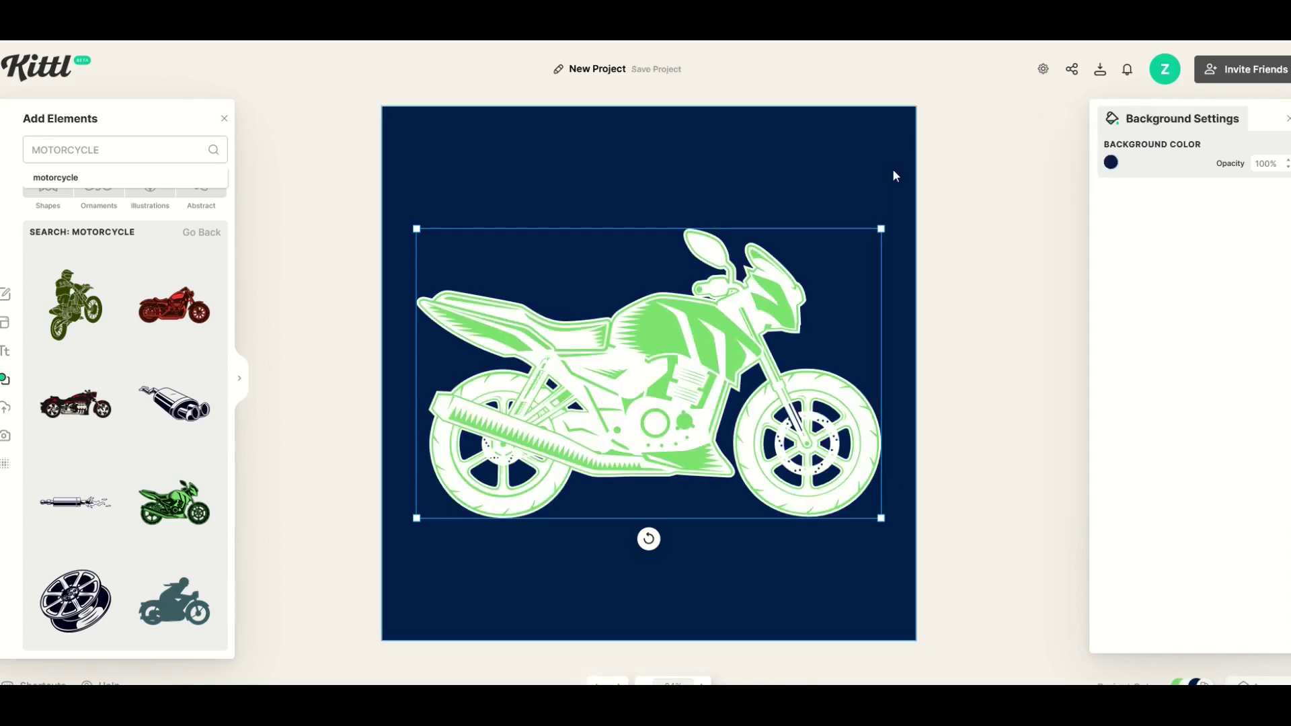
# Step: Eyedrop the navy background to recolour the motorcycle's green parts navy
pyautogui.click(654, 335)
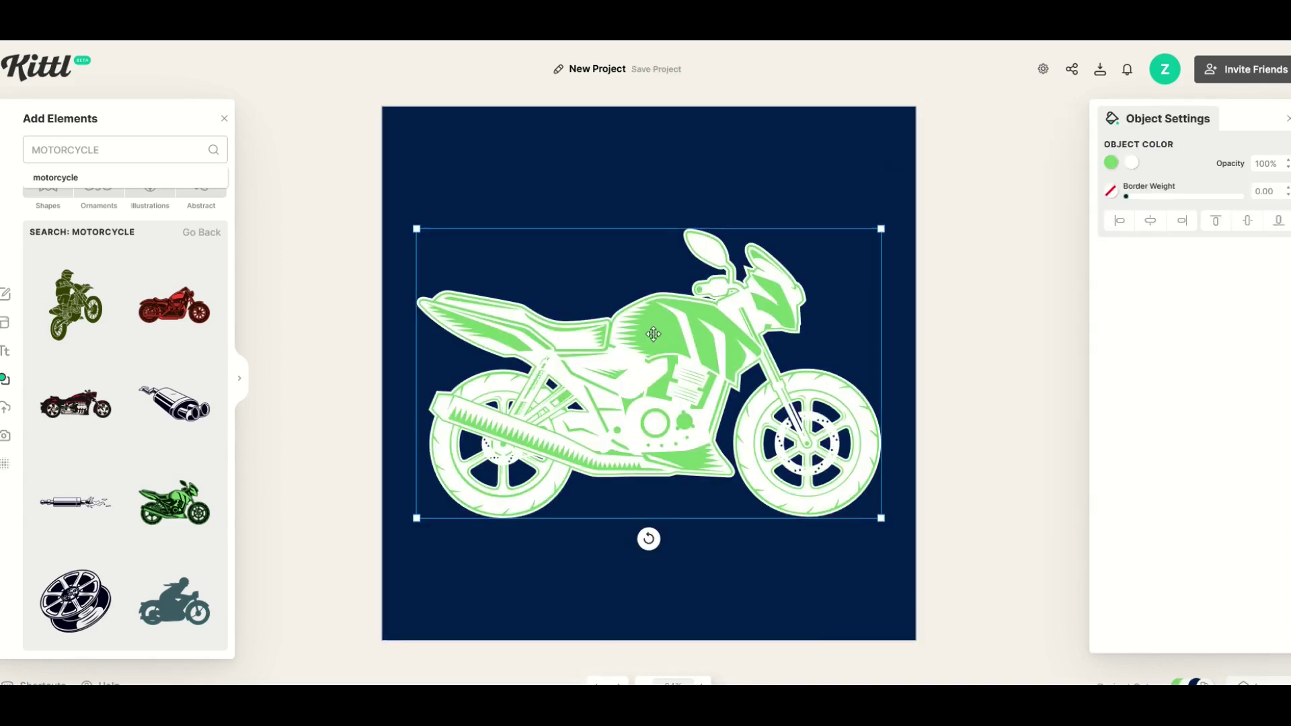
pyautogui.click(1111, 163)
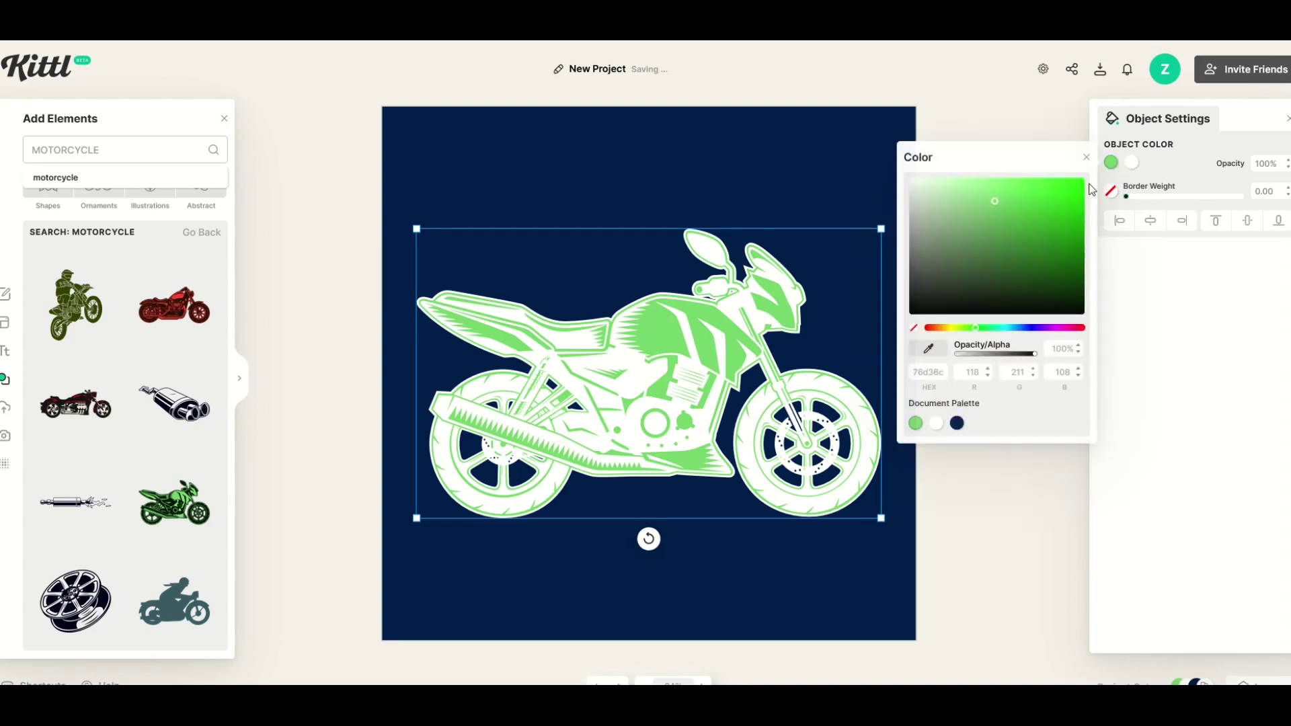
pyautogui.click(930, 350)
pyautogui.click(713, 175)
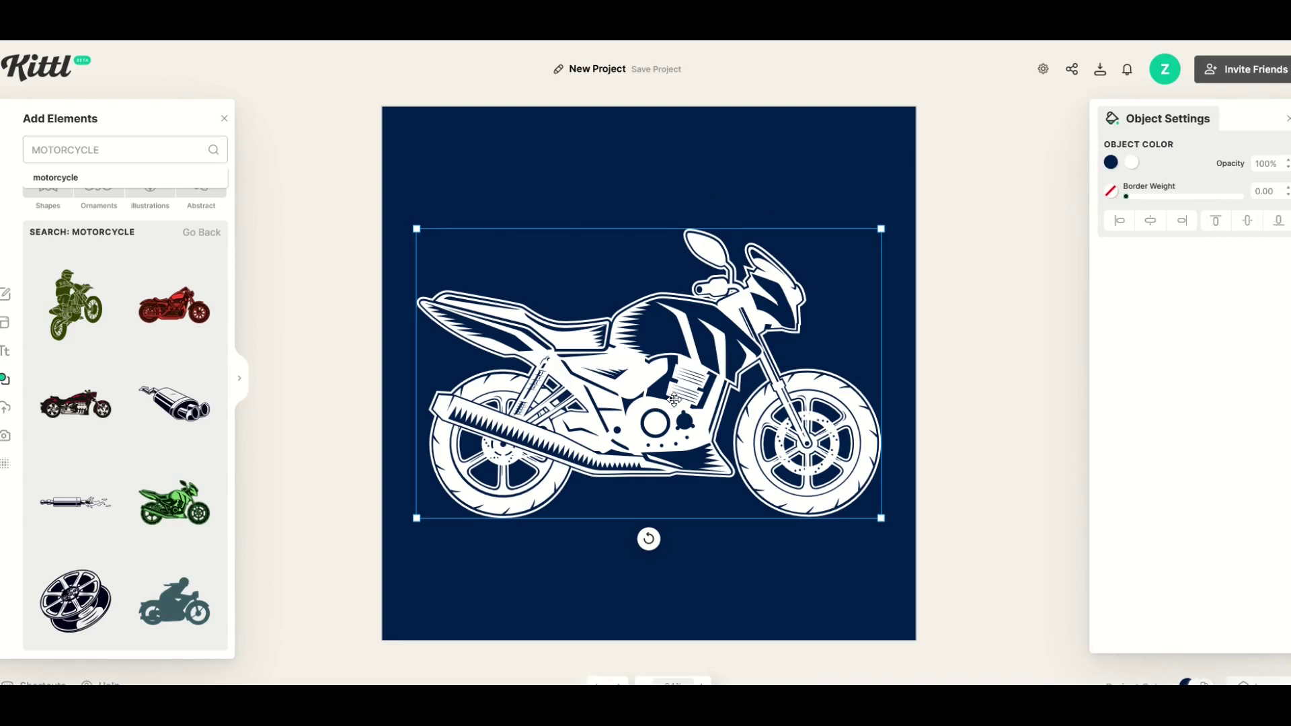
# Step: Undo the colour changes and make the motorcycle's green parts white instead
pyautogui.hotkey('ctrl', 'z')
pyautogui.hotkey('ctrl', 'z')
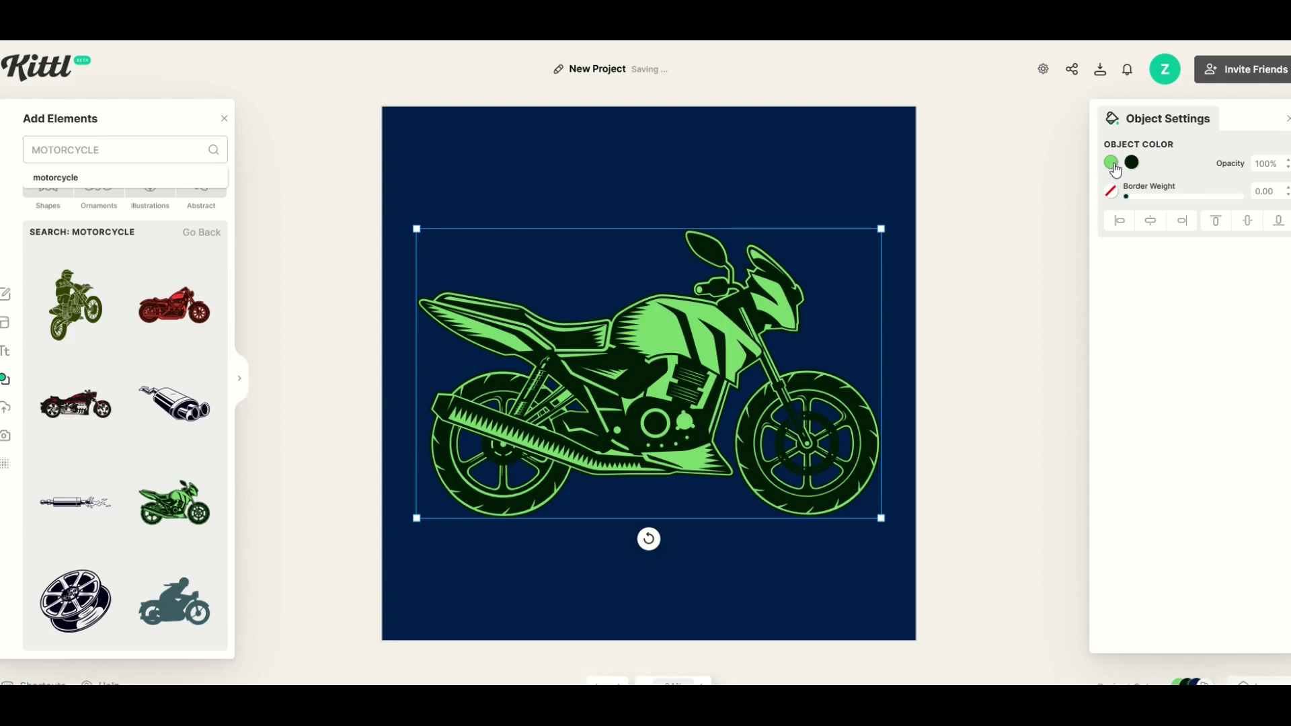
pyautogui.click(1114, 170)
pyautogui.moveTo(995, 202); pyautogui.dragTo(880, 168)
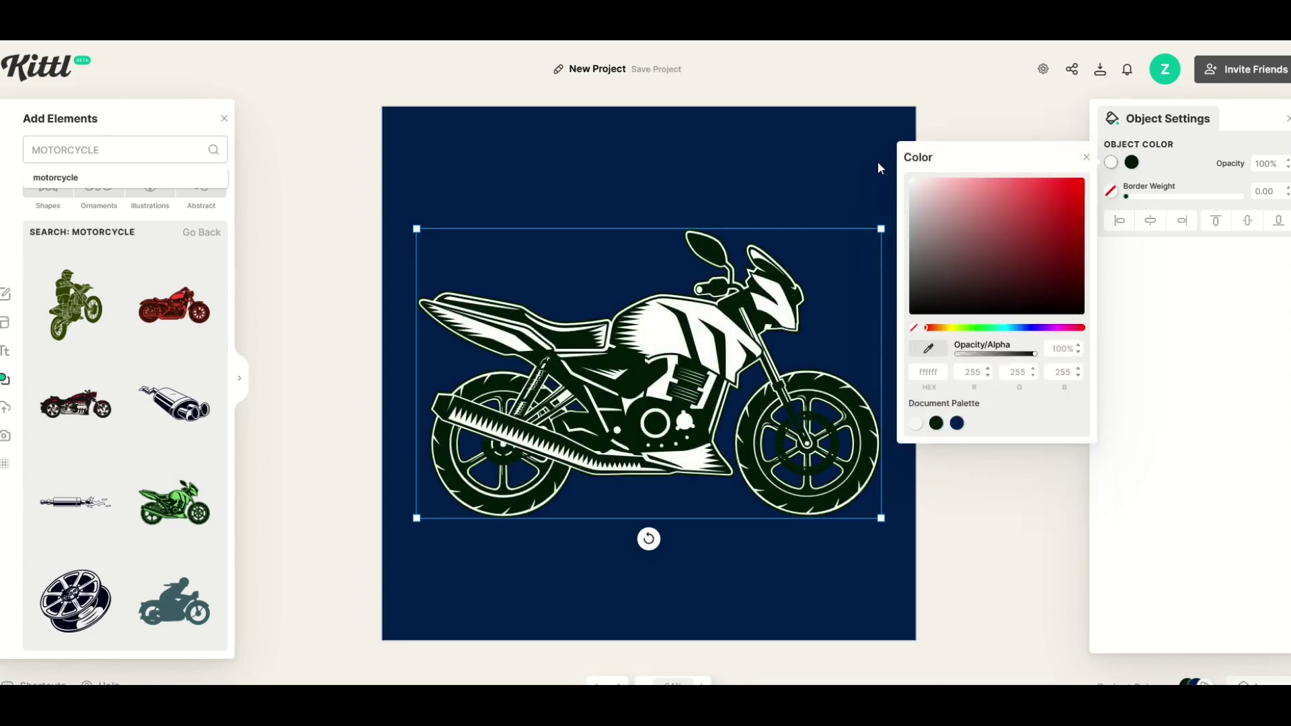
pyautogui.click(830, 167)
# Step: Eyedrop the navy background into the motorcycle's dark-parts colour swatch
pyautogui.click(649, 372)
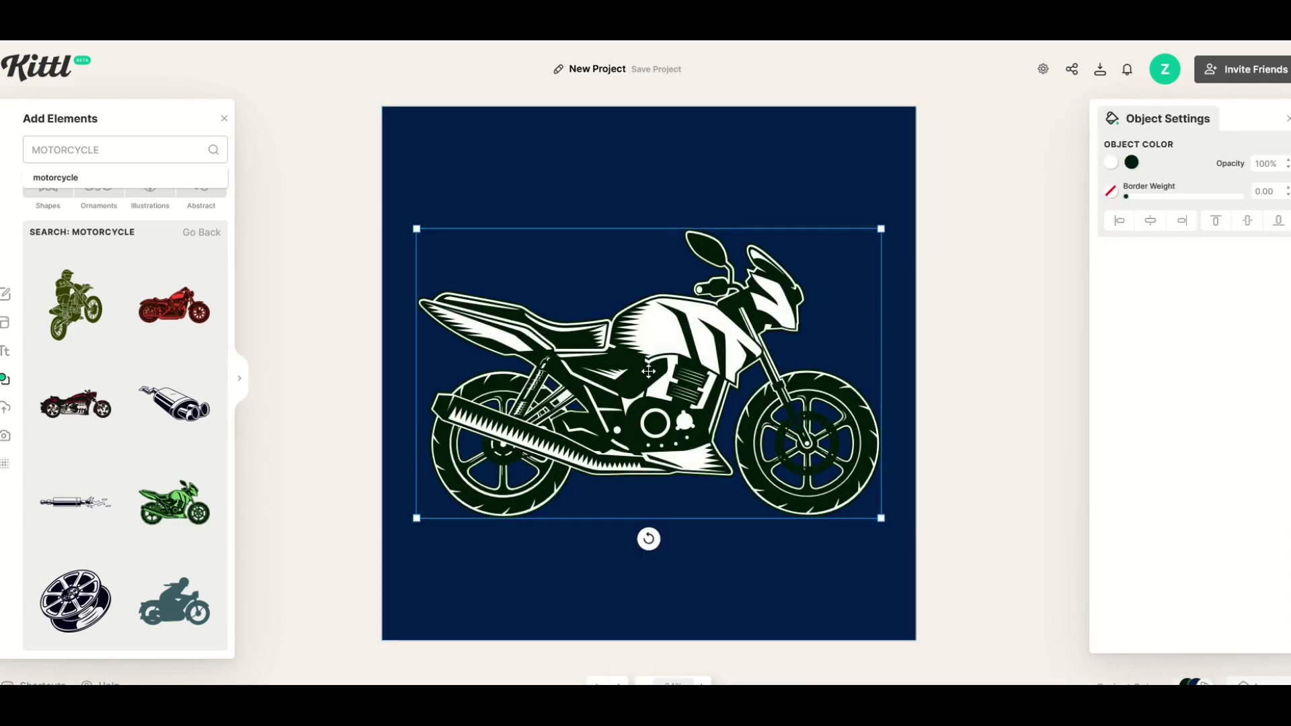
pyautogui.click(1132, 163)
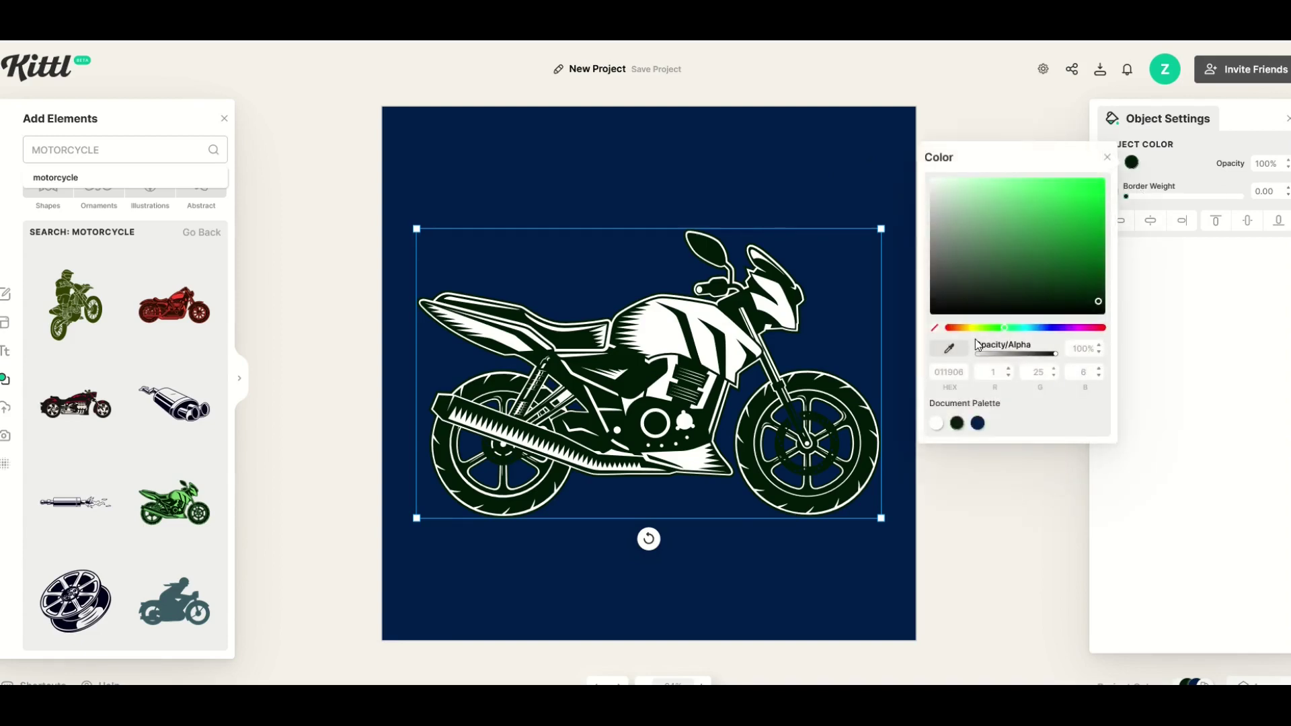
pyautogui.click(948, 348)
pyautogui.click(823, 210)
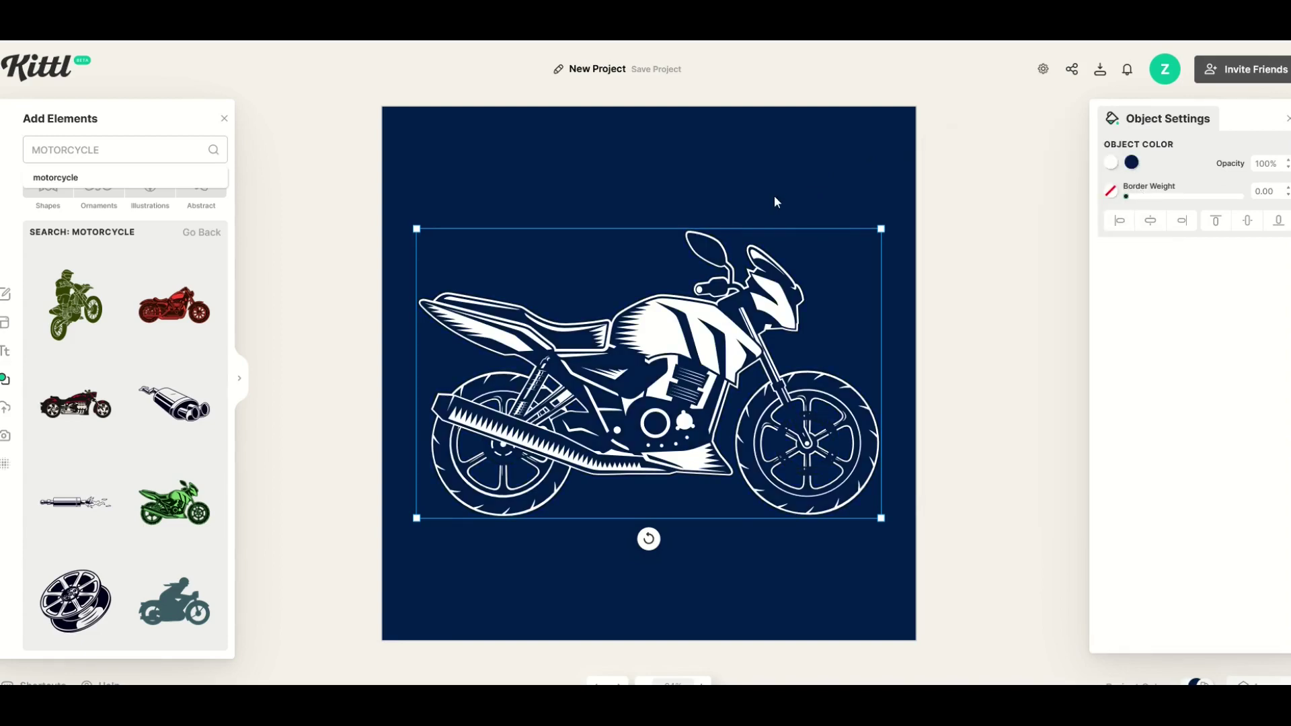
# Step: Nudge the white-on-navy motorcycle slightly higher on the artboard
pyautogui.click(356, 192)
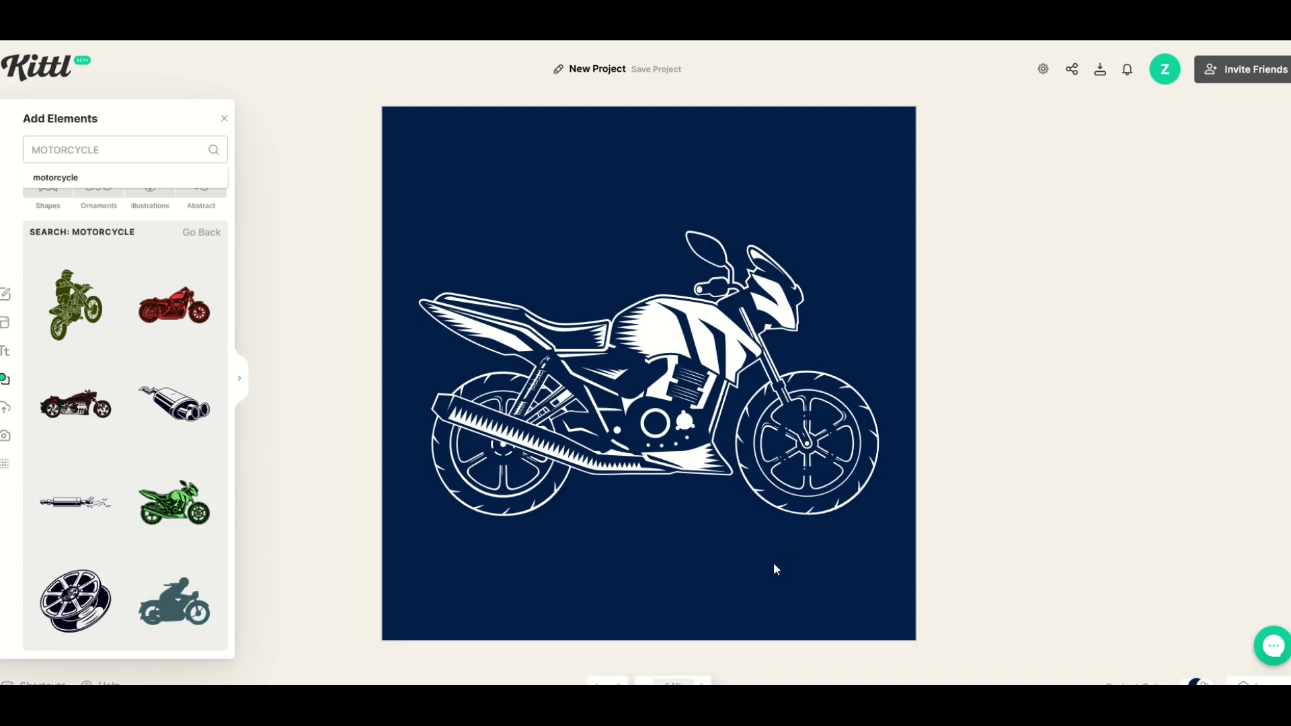
pyautogui.moveTo(628, 353)
pyautogui.mouseDown()
pyautogui.moveTo(639, 305)
pyautogui.moveTo(622, 308)
pyautogui.moveTo(626, 327)
pyautogui.mouseUp()
pyautogui.click(578, 511)
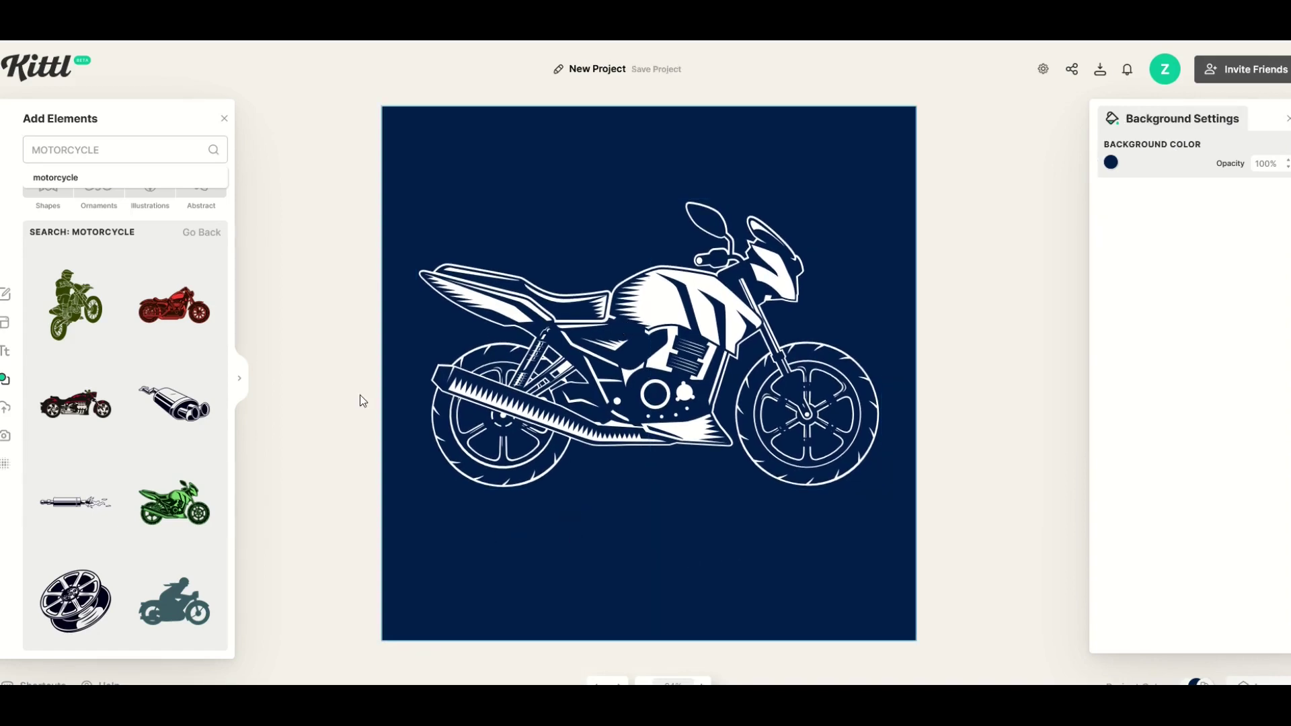
# Step: Add a headline reading MOTORCYCLE and set its typeface to Alata
pyautogui.click(6, 358)
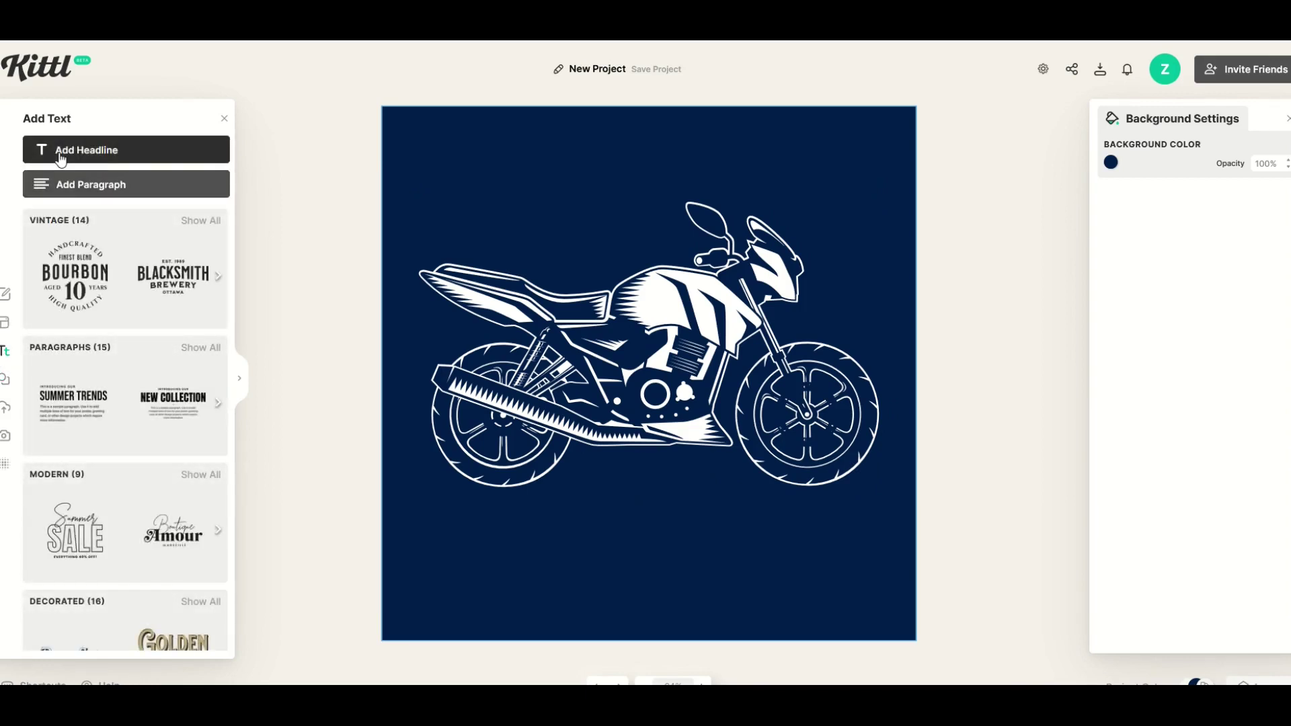
pyautogui.click(61, 150)
pyautogui.click(627, 363)
pyautogui.write('MOTORYC')
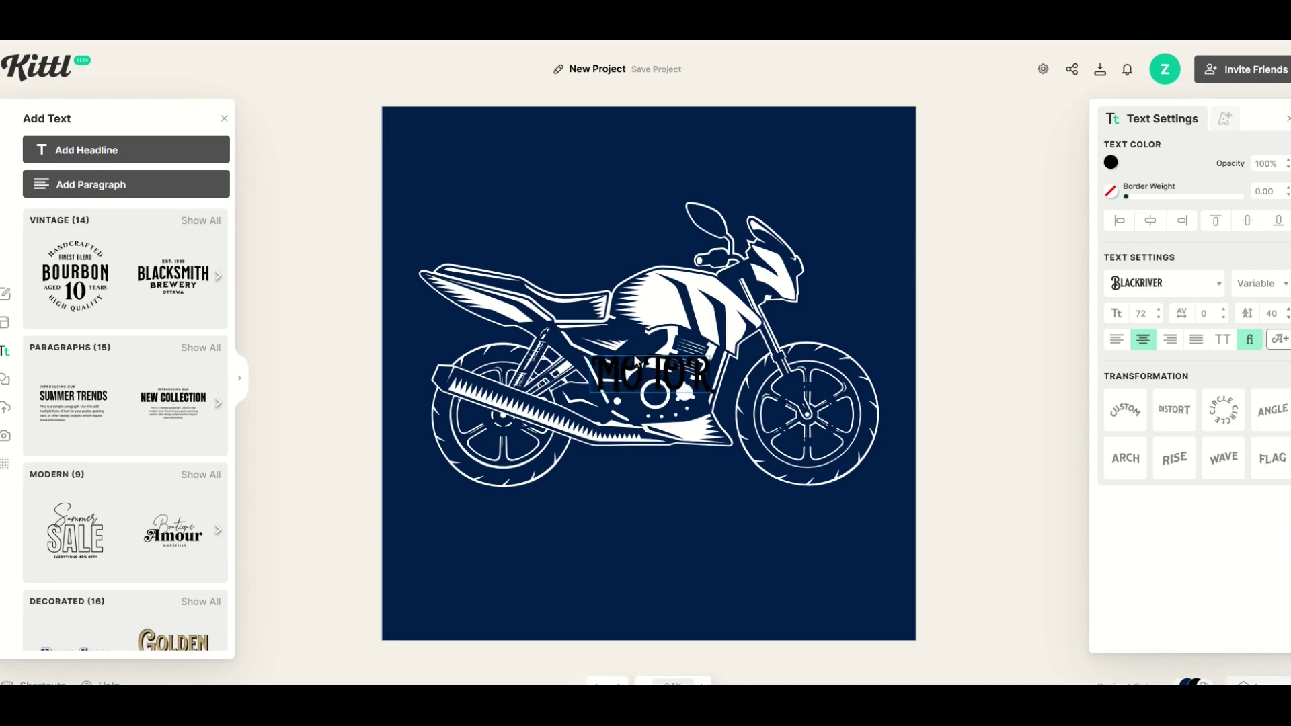
pyautogui.press('BackSpace')
pyautogui.press('BackSpace')
pyautogui.write('CYCLE')
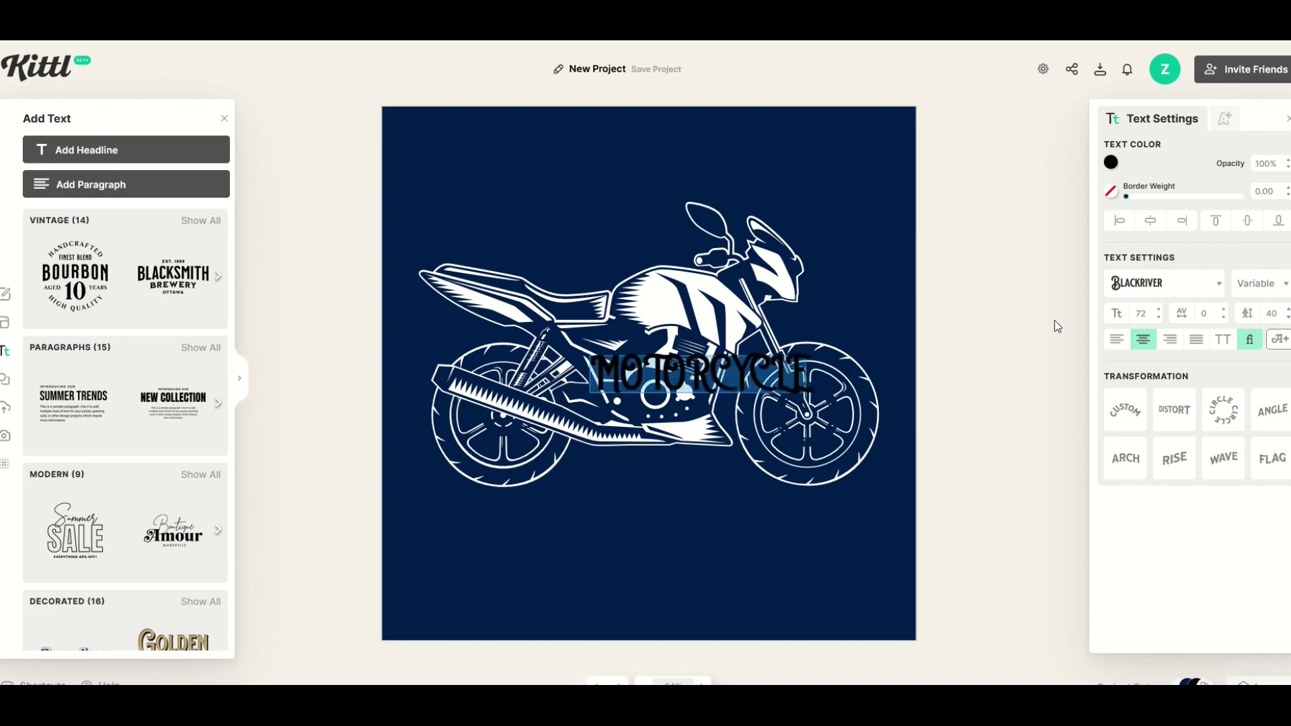
pyautogui.click(1223, 293)
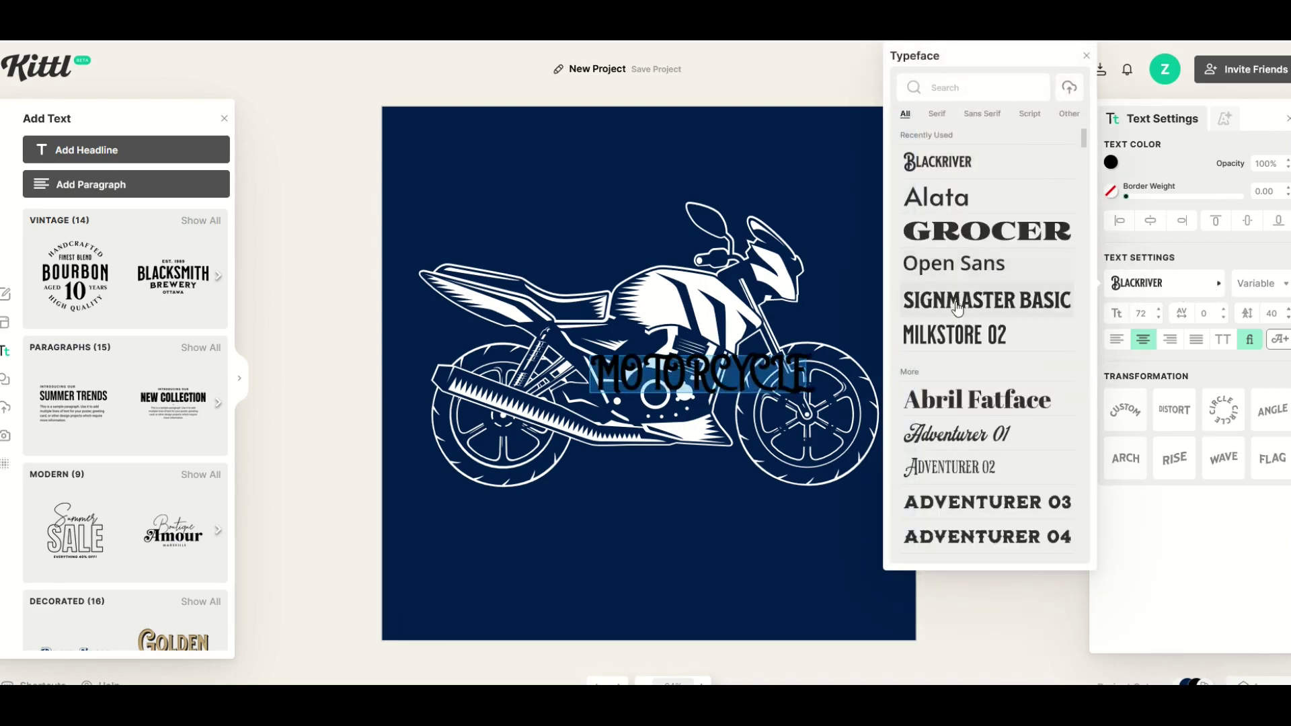
pyautogui.click(939, 199)
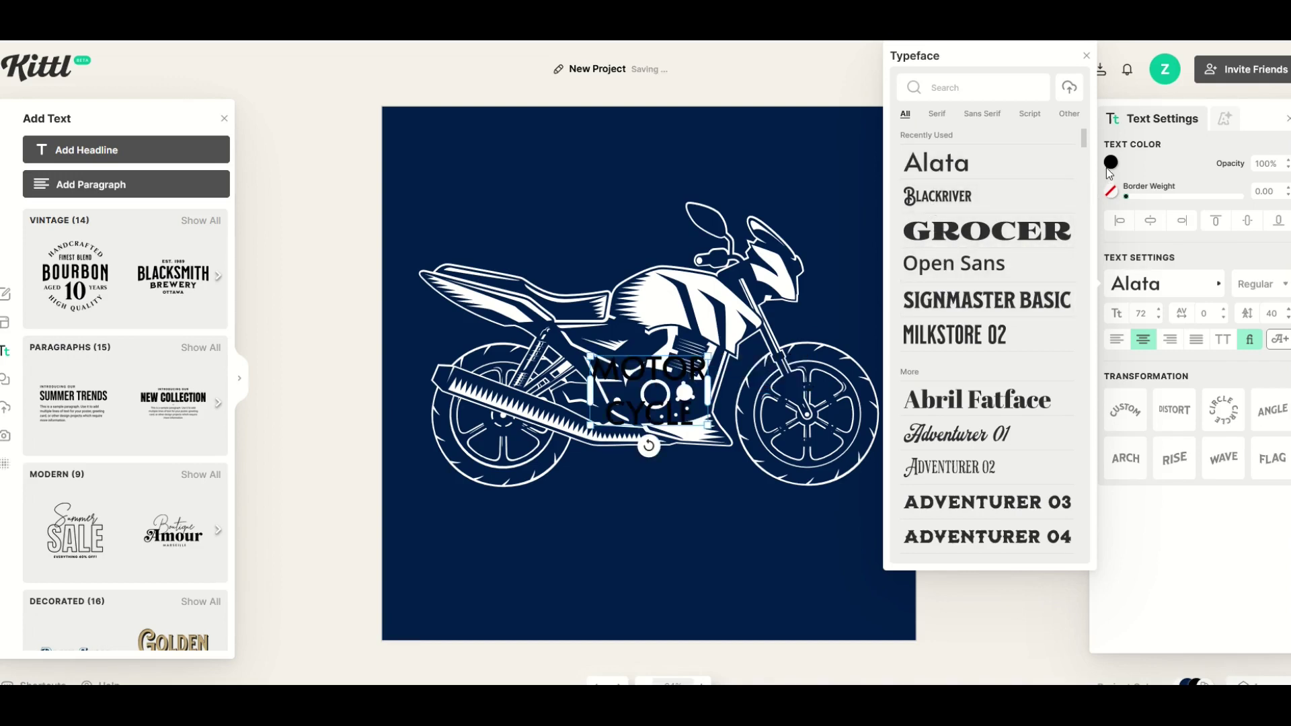
# Step: Make the headline white and widen it so MOTORCYCLE fits one line
pyautogui.click(1111, 162)
pyautogui.click(995, 215)
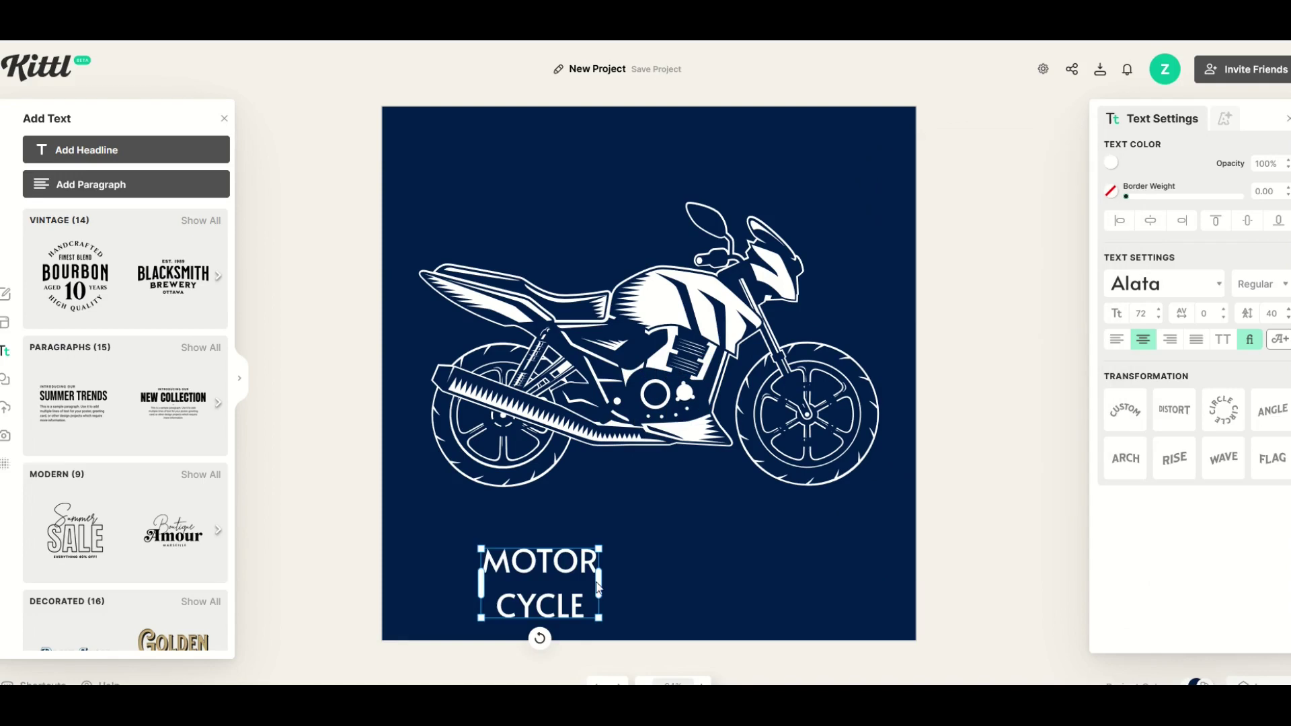
pyautogui.moveTo(598, 587); pyautogui.dragTo(767, 583)
pyautogui.moveTo(612, 562); pyautogui.dragTo(636, 558)
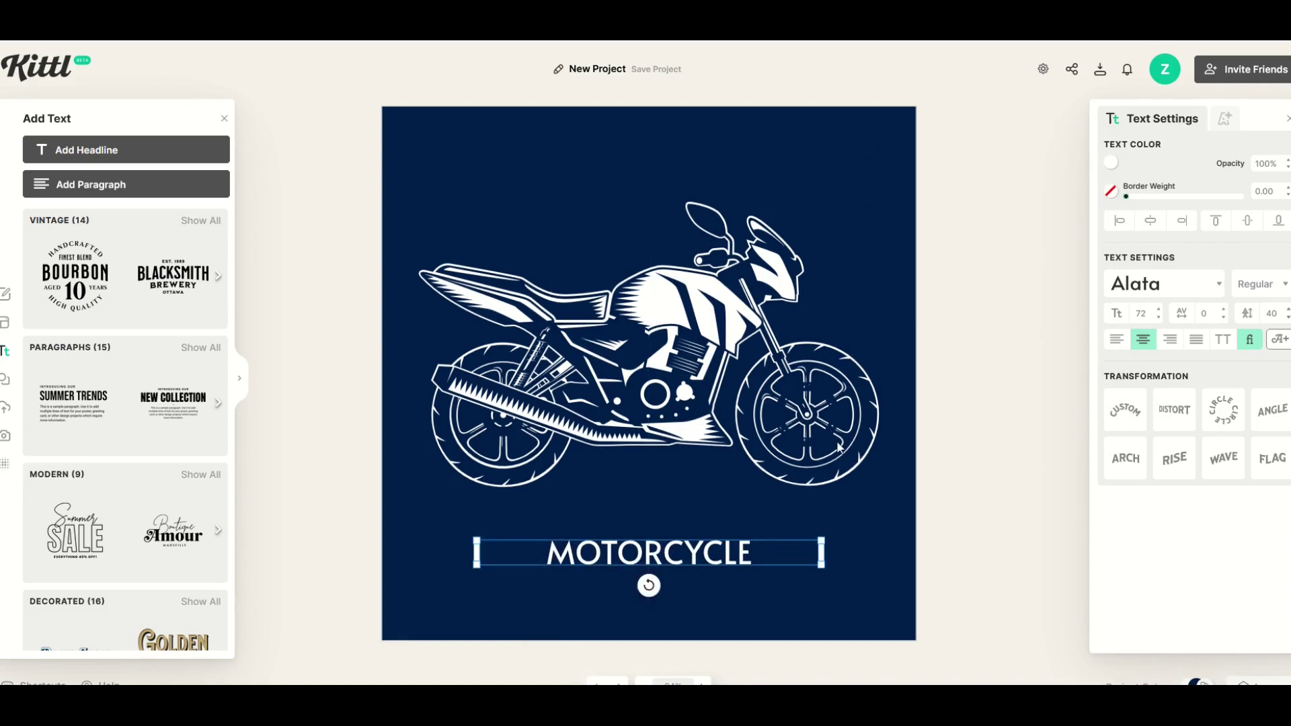
# Step: Enlarge the MOTORCYCLE title to size 134 and centre it beneath the bike
pyautogui.click(1159, 310)
pyautogui.click(1158, 310)
pyautogui.click(1159, 310)
pyautogui.click(1159, 310)
pyautogui.click(1159, 310)
pyautogui.click(1158, 310)
pyautogui.click(1159, 311)
pyautogui.click(1159, 310)
pyautogui.click(1159, 310)
pyautogui.click(1159, 310)
pyautogui.click(1159, 310)
pyautogui.click(1159, 310)
pyautogui.click(1159, 310)
pyautogui.click(1158, 310)
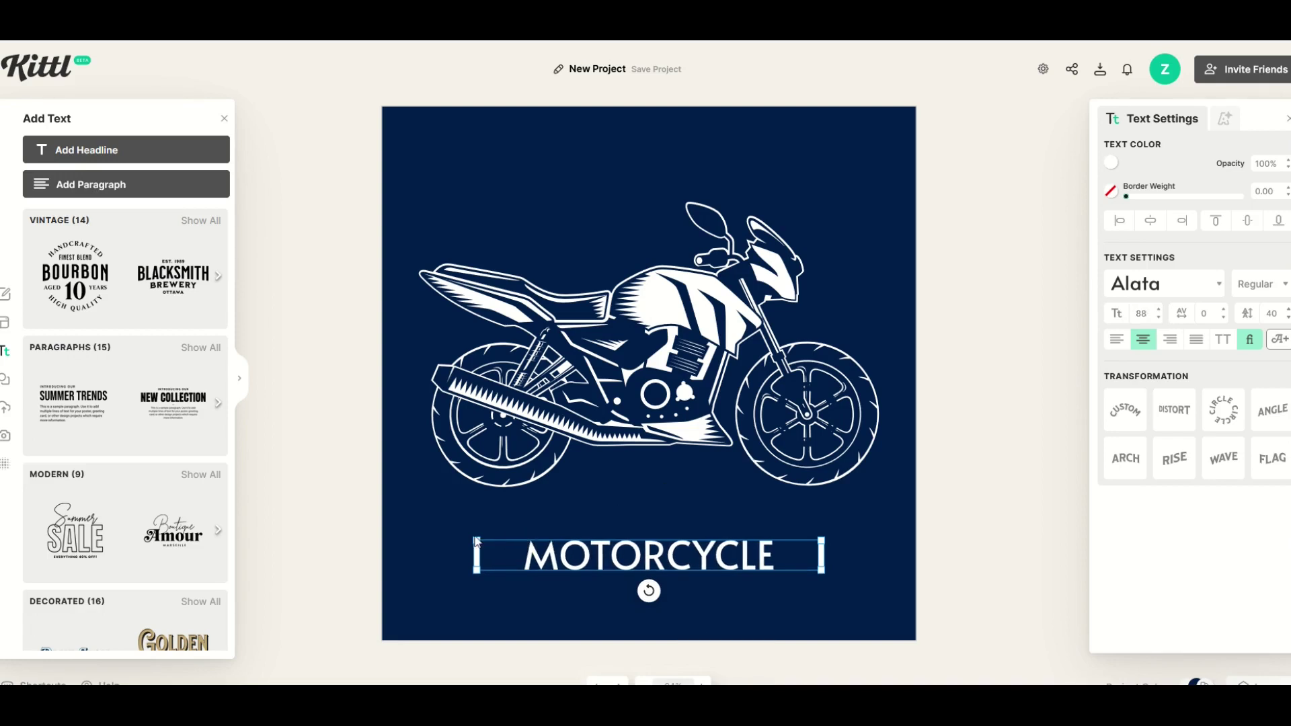
pyautogui.moveTo(476, 538); pyautogui.dragTo(321, 496)
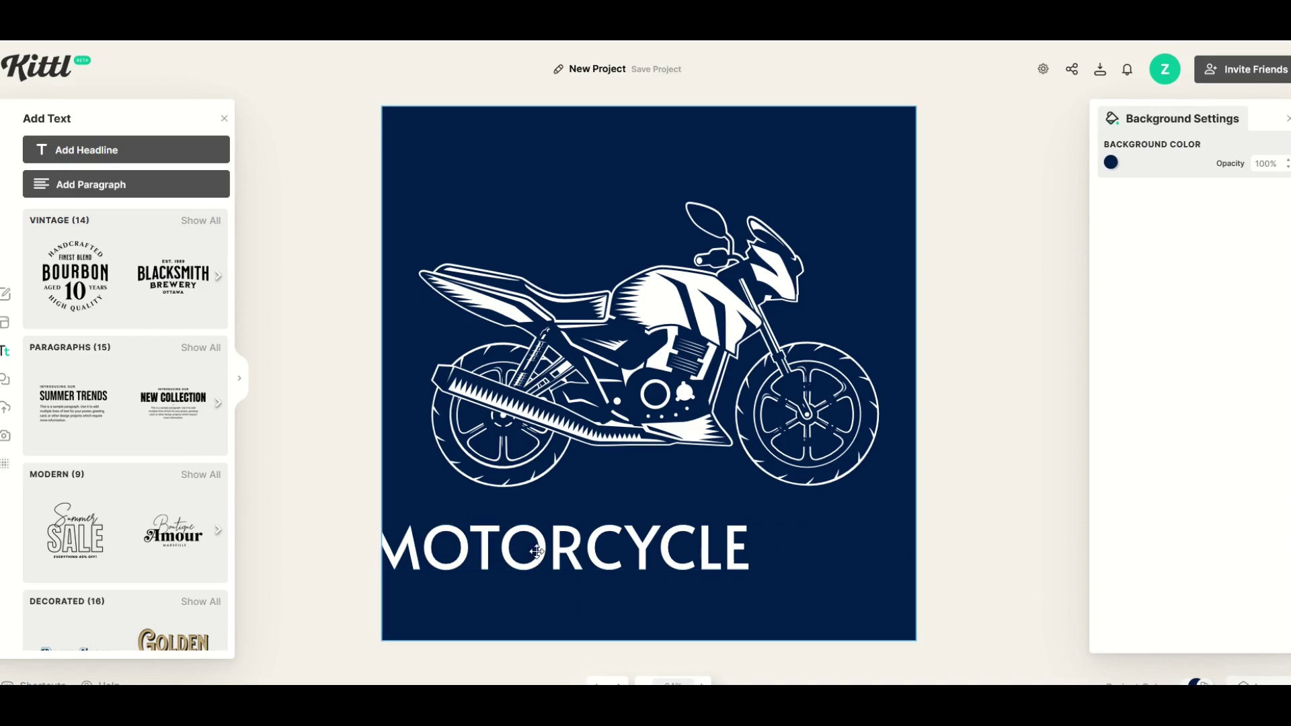
pyautogui.moveTo(548, 551); pyautogui.dragTo(635, 556)
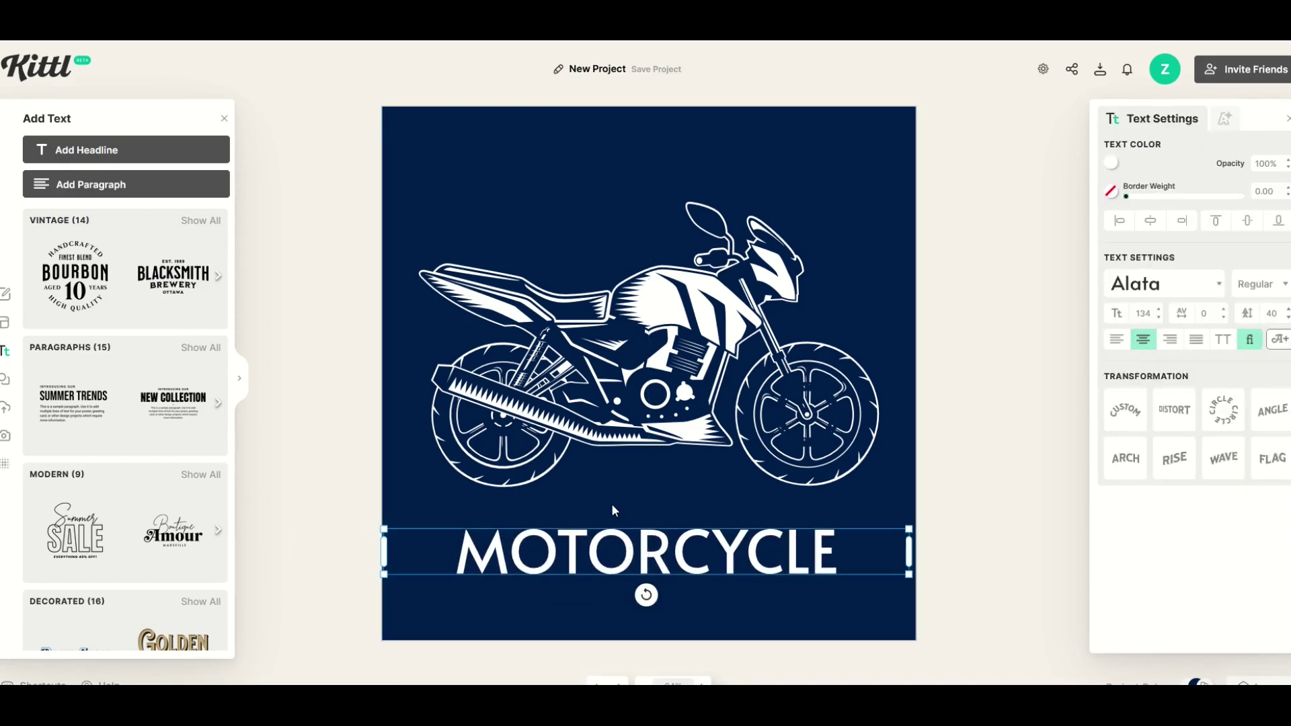
pyautogui.click(389, 330)
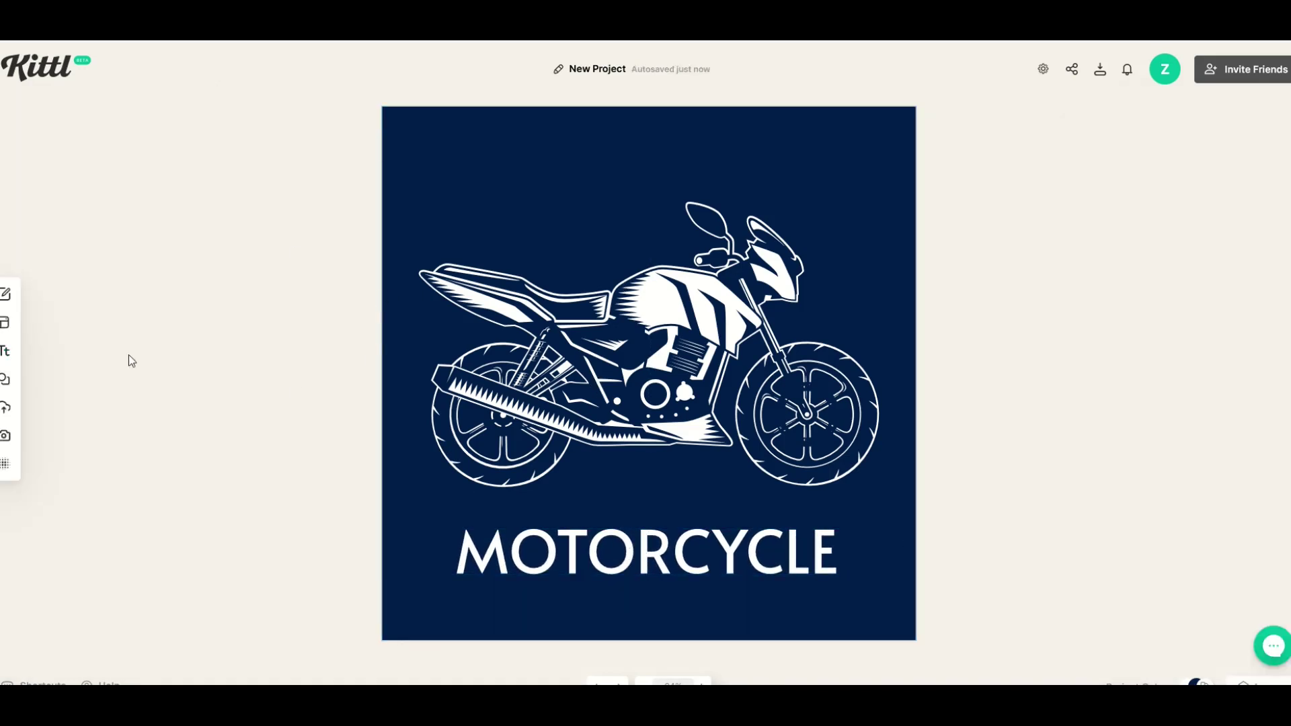
# Step: Add a square shape found by searching 'SQUARE', shrunk into the artboard's top-left corner
pyautogui.click(6, 378)
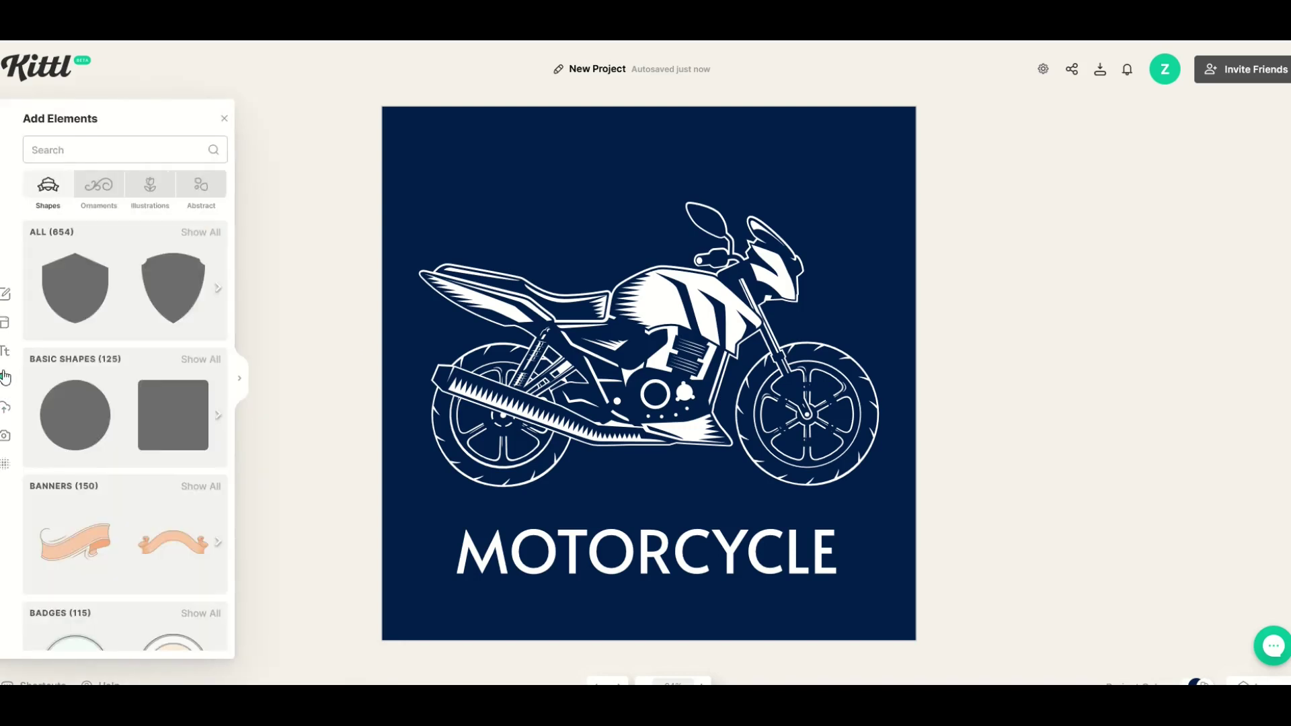
pyautogui.click(72, 140)
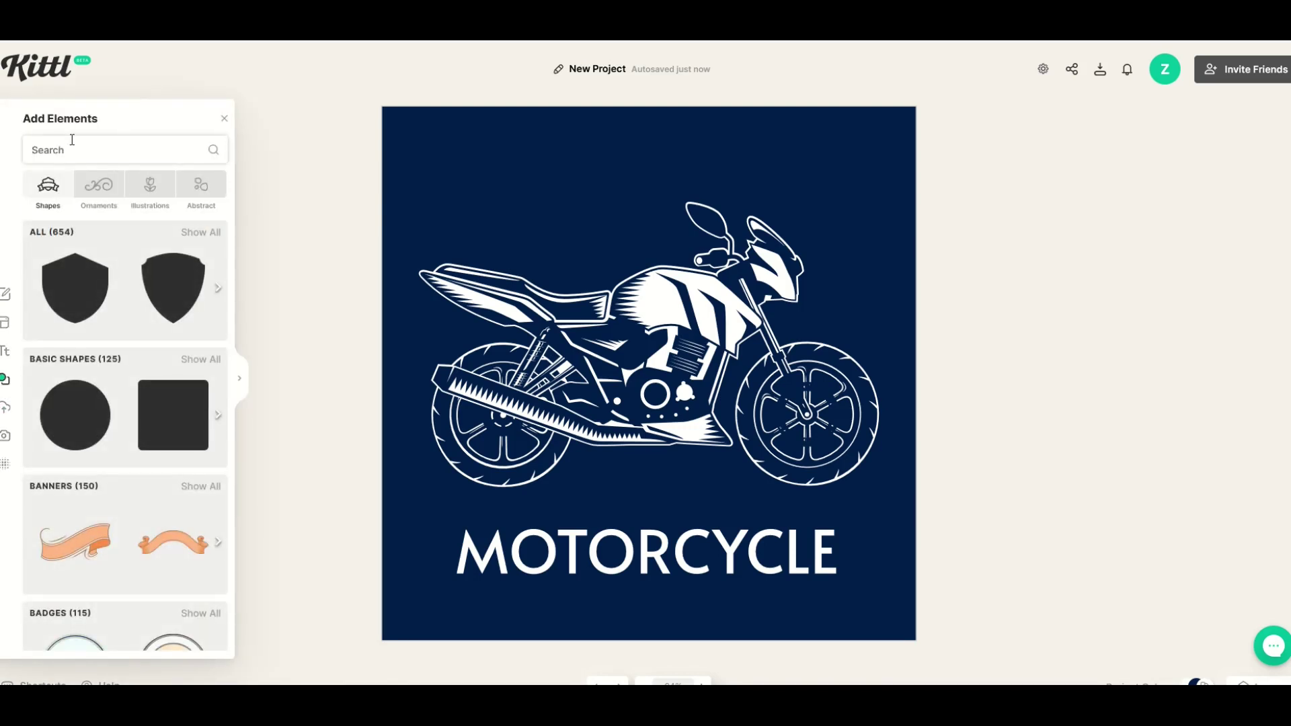
pyautogui.write('SQUARE')
pyautogui.press('Return')
pyautogui.click(75, 288)
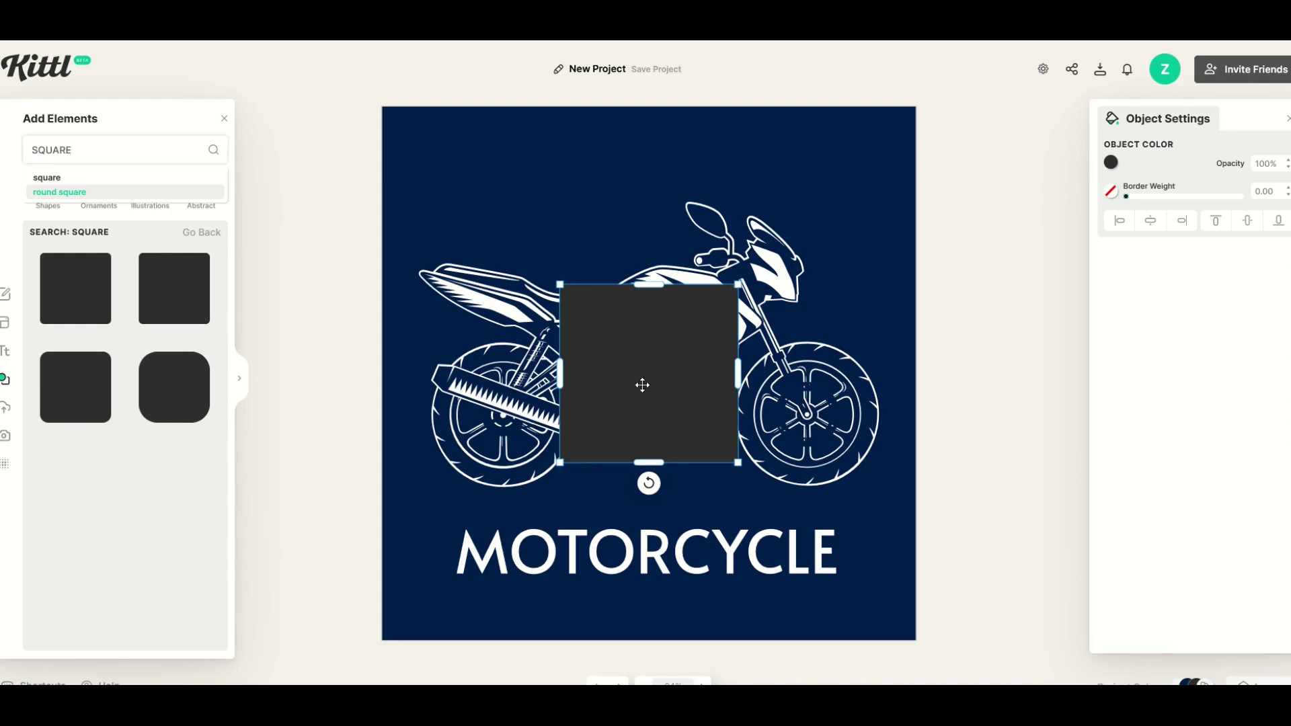
pyautogui.moveTo(640, 389); pyautogui.dragTo(460, 212)
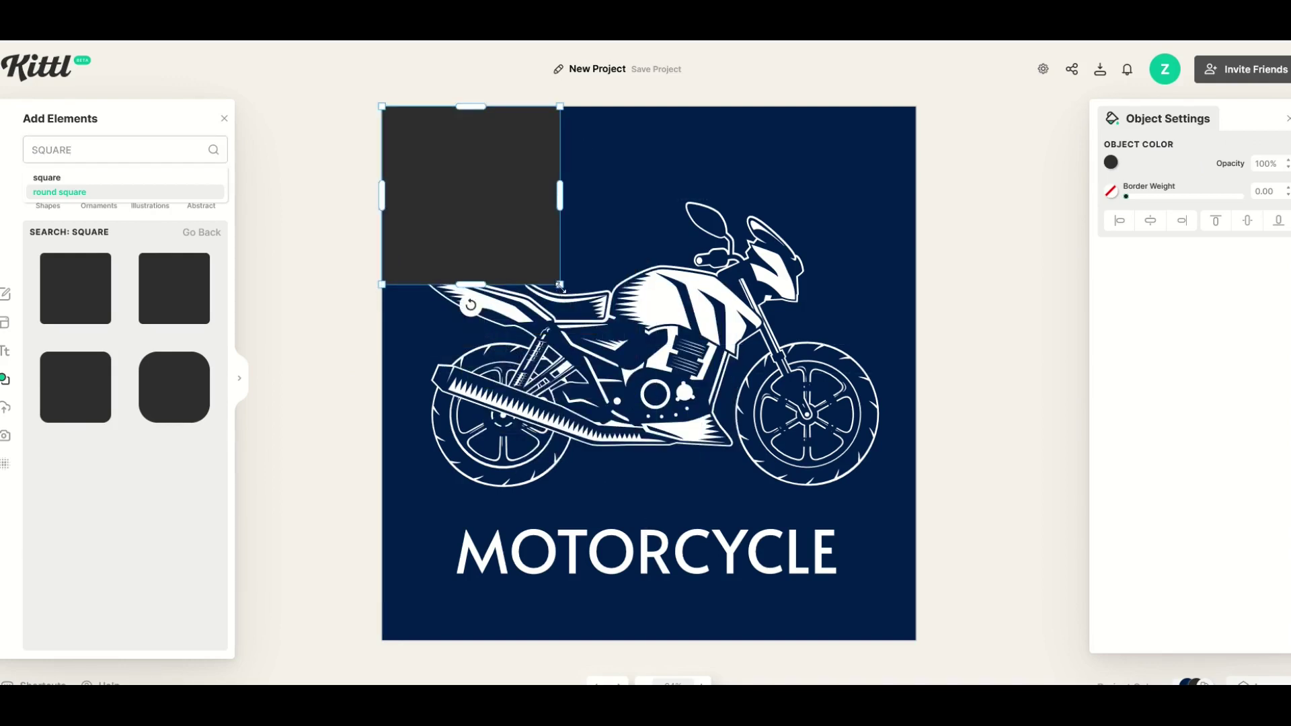
pyautogui.moveTo(560, 286); pyautogui.dragTo(478, 204)
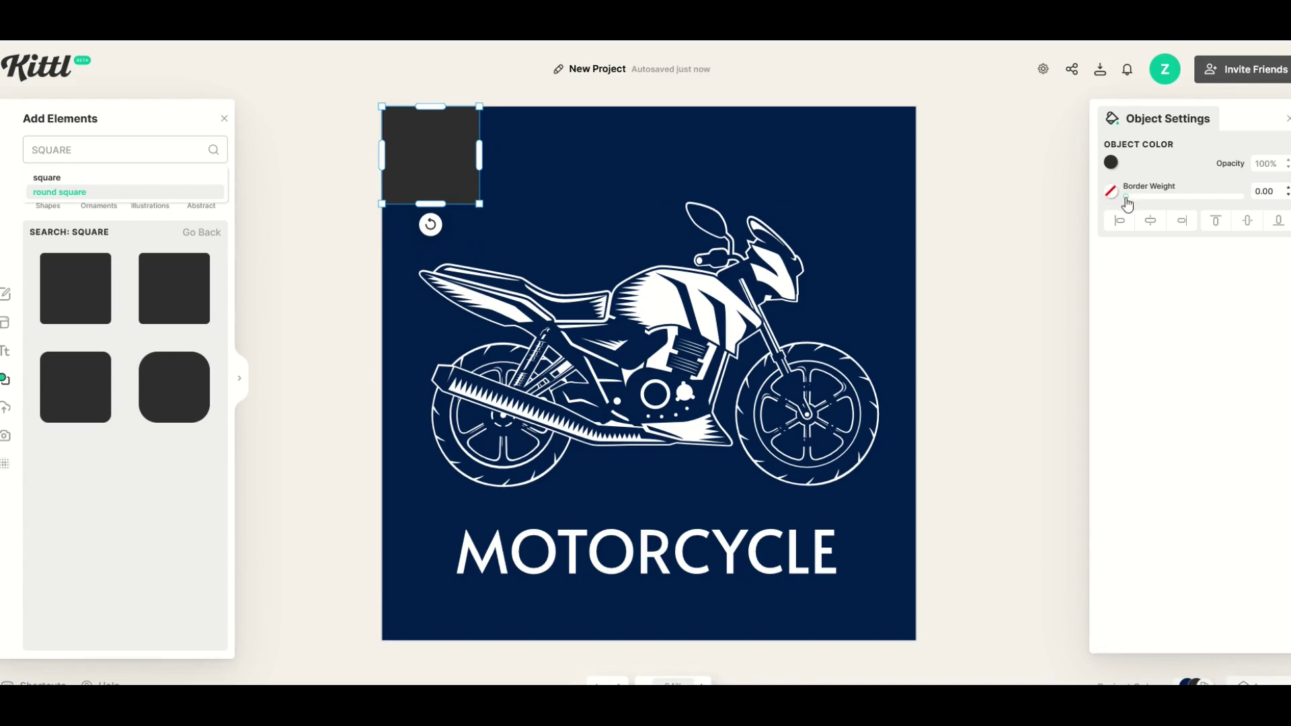
# Step: Give the square a white border of weight 5.40
pyautogui.moveTo(1127, 205); pyautogui.dragTo(1135, 202)
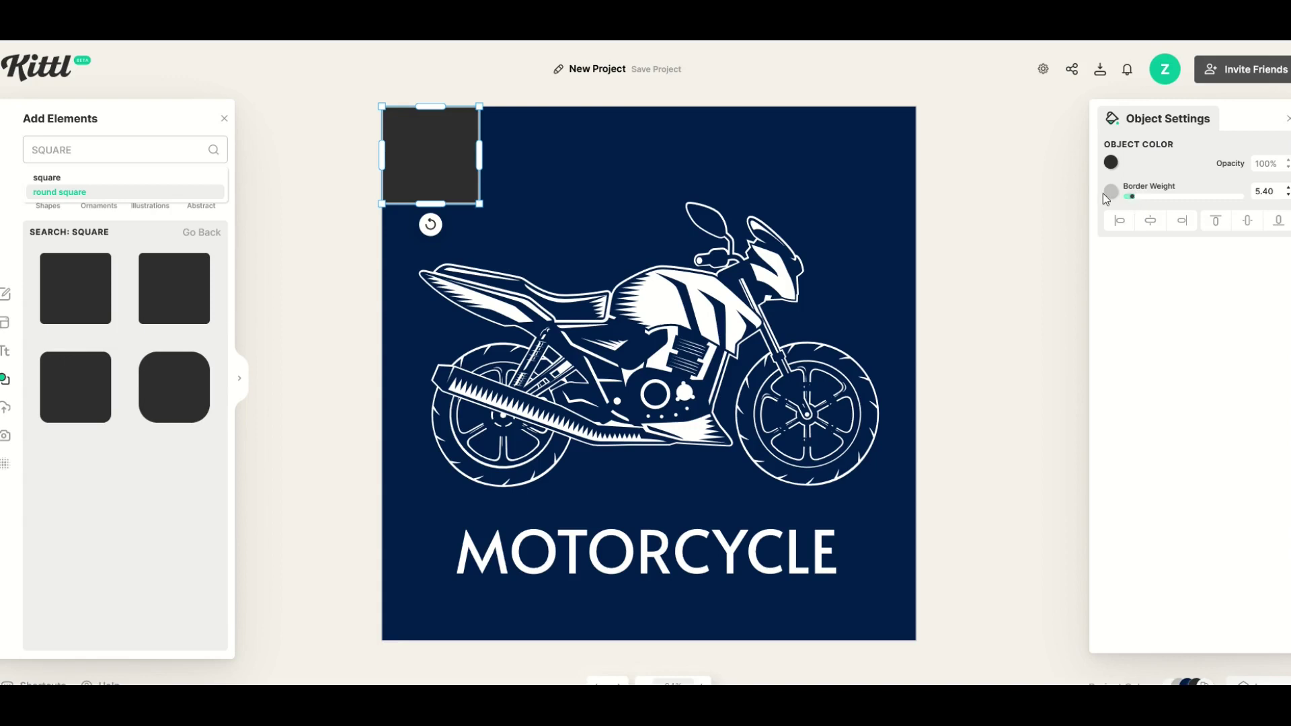
pyautogui.click(1111, 191)
pyautogui.click(925, 241)
pyautogui.moveTo(912, 236); pyautogui.dragTo(884, 195)
pyautogui.click(815, 197)
pyautogui.moveTo(468, 186)
pyautogui.mouseDown()
pyautogui.moveTo(526, 224)
pyautogui.moveTo(456, 164)
pyautogui.mouseUp()
pyautogui.click(571, 218)
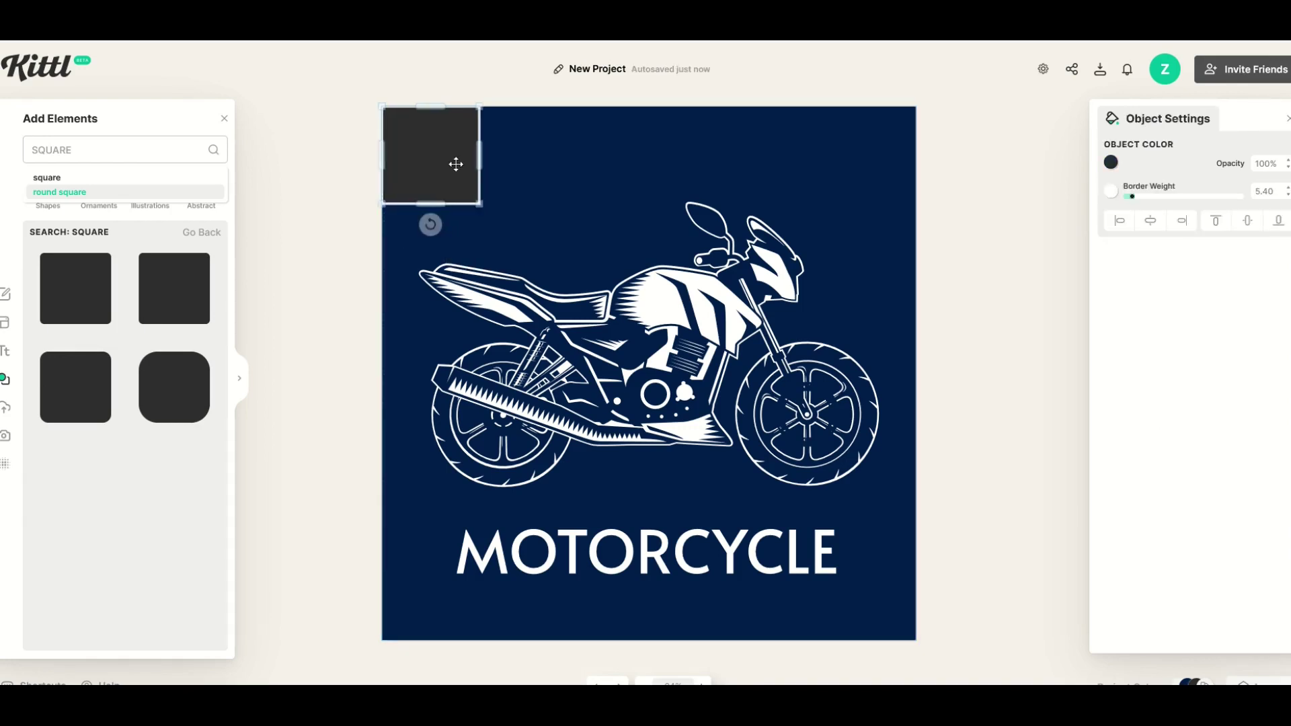
pyautogui.click(535, 204)
# Step: Fill the square with the navy background colour and tuck it into the corner
pyautogui.click(450, 169)
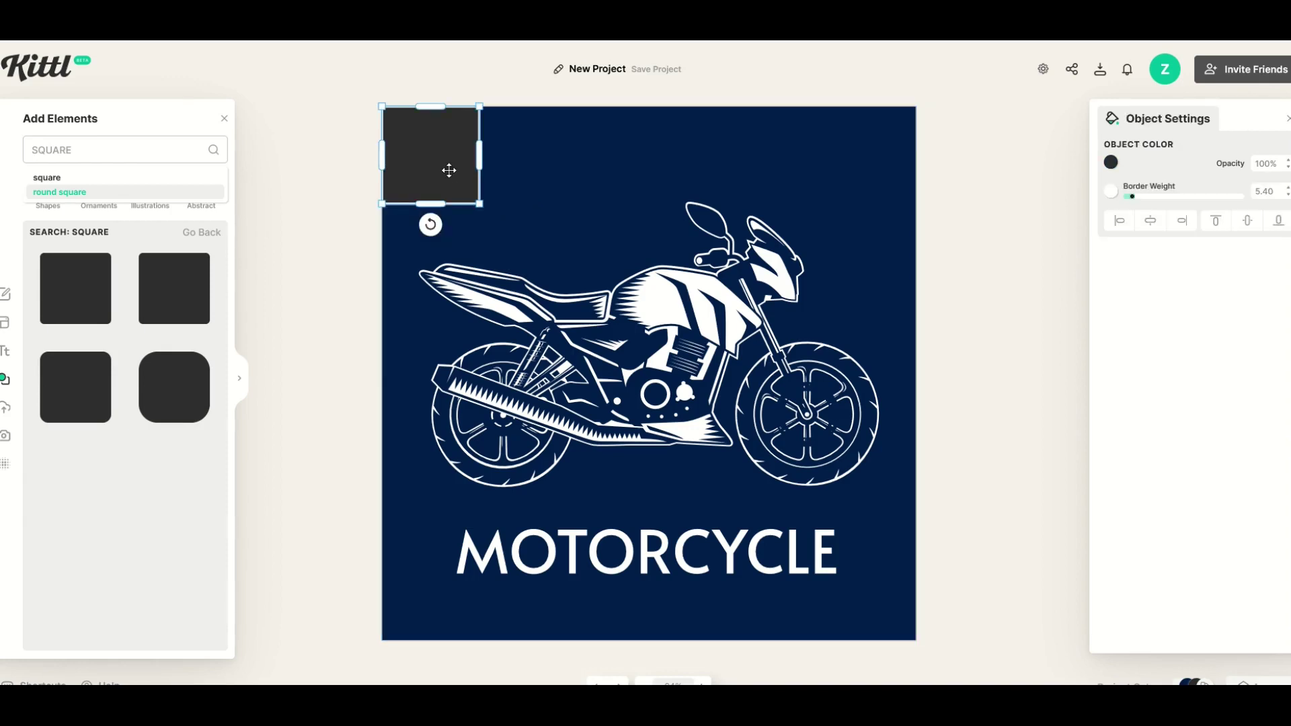
pyautogui.click(1110, 164)
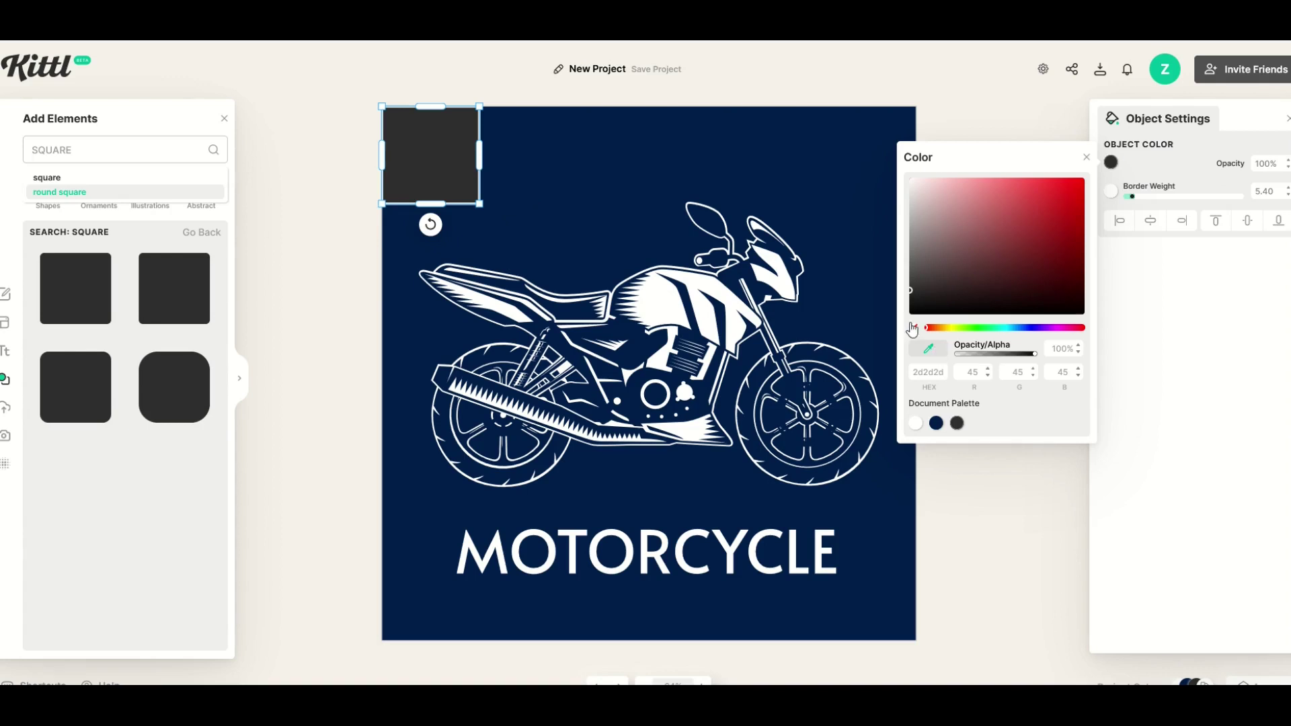
pyautogui.click(842, 221)
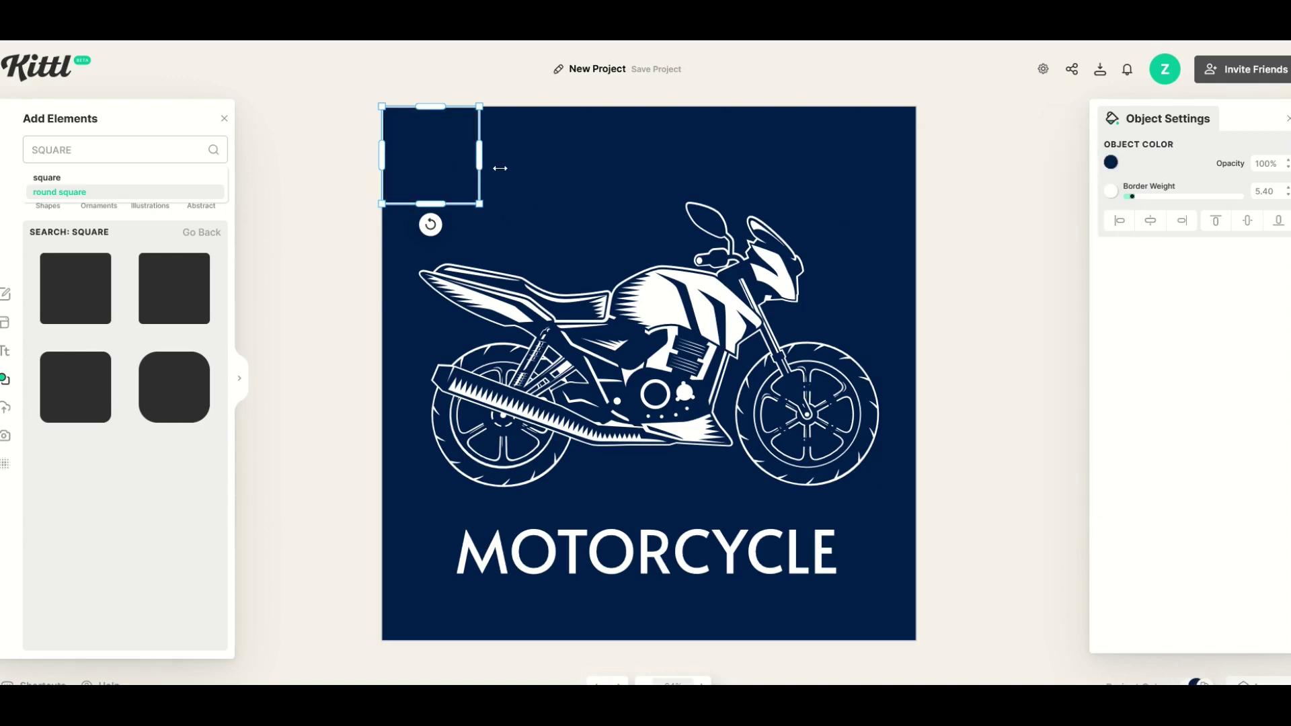
pyautogui.moveTo(423, 166)
pyautogui.mouseDown()
pyautogui.moveTo(498, 202)
pyautogui.moveTo(432, 161)
pyautogui.mouseUp()
pyautogui.click(615, 232)
# Step: Paste copies of the navy square and line them up side by side into a top row
pyautogui.hotkey('ctrl', 'v')
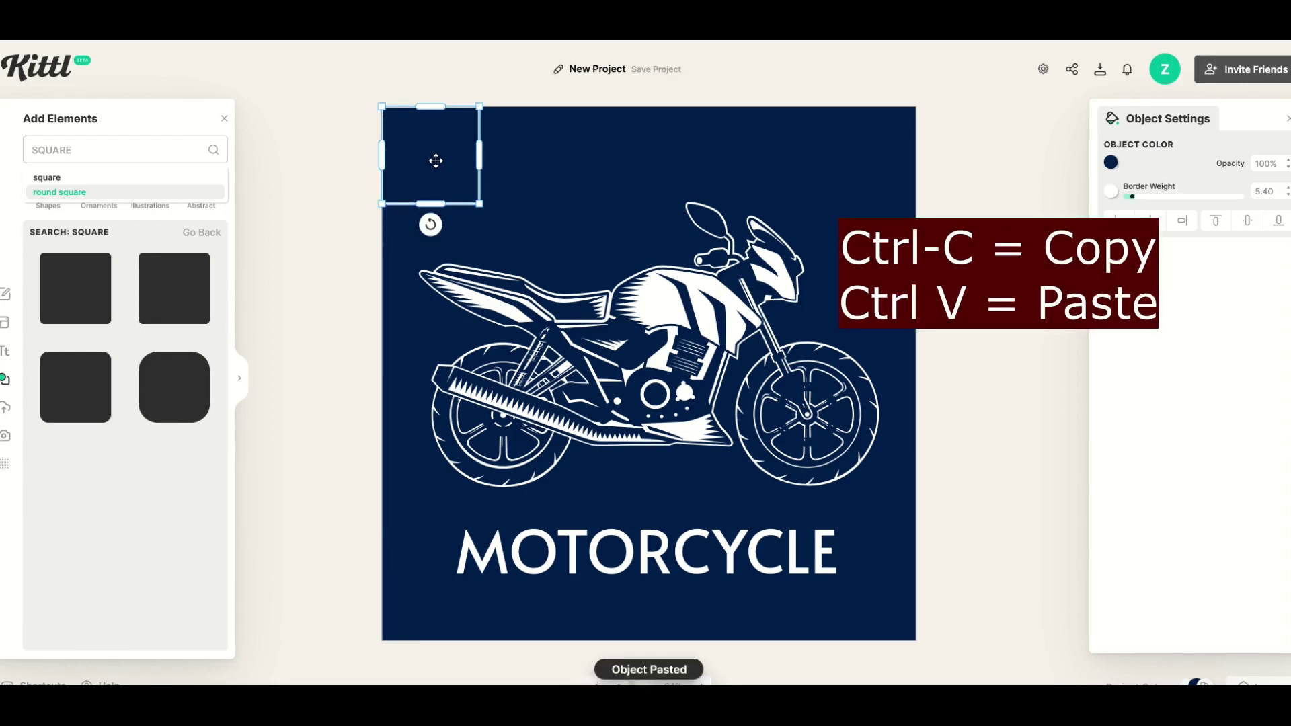
pyautogui.moveTo(436, 161); pyautogui.dragTo(516, 170)
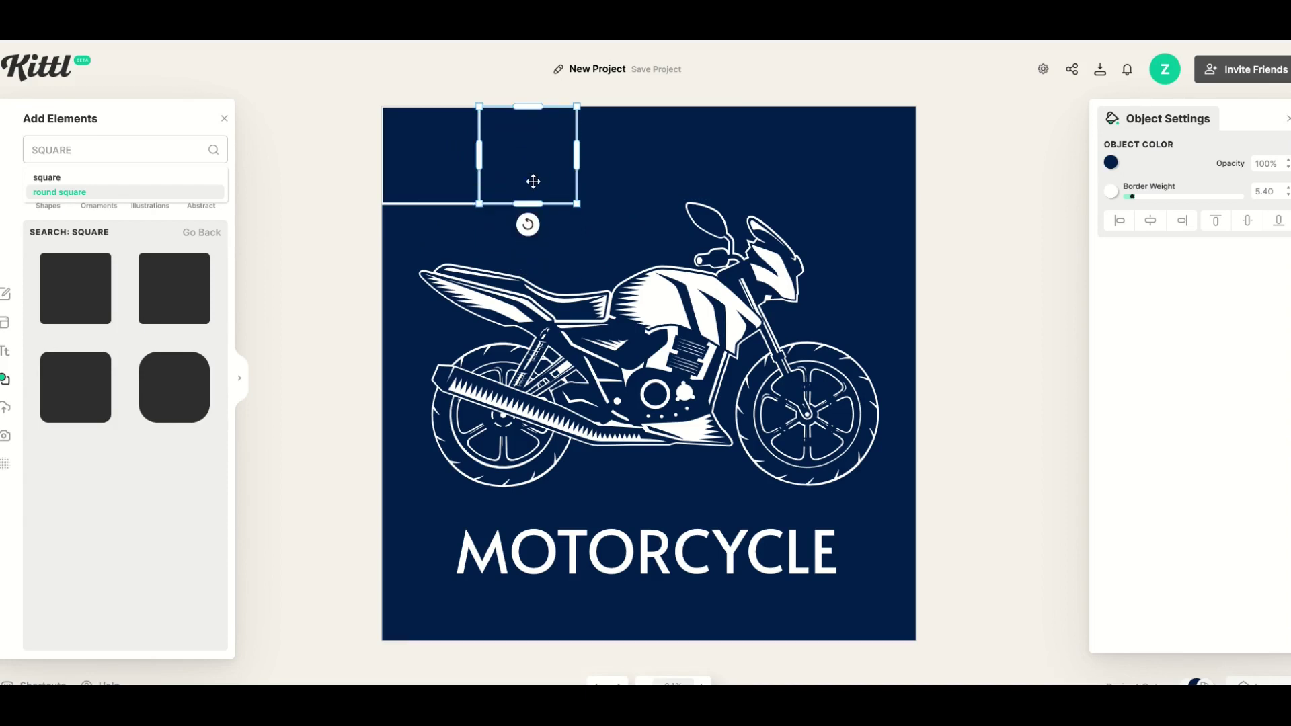
pyautogui.hotkey('ctrl', 'v')
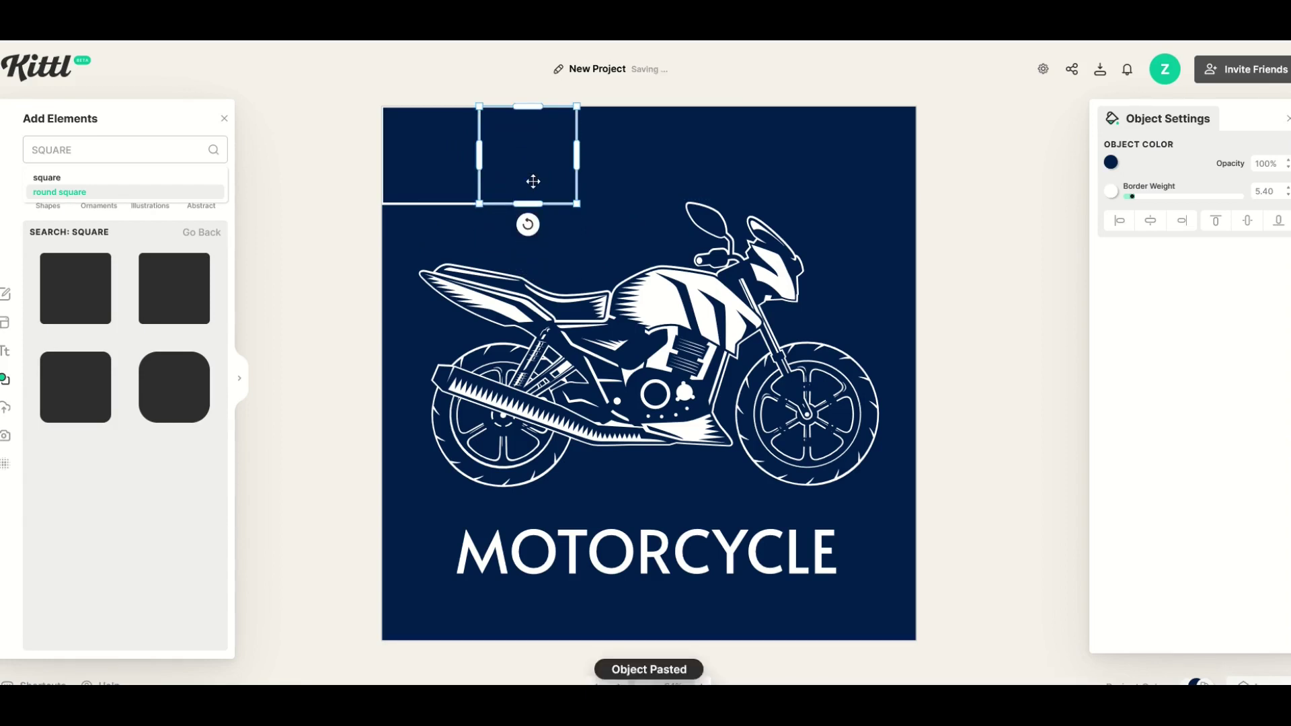
pyautogui.moveTo(534, 182); pyautogui.dragTo(631, 182)
pyautogui.hotkey('ctrl', 'v')
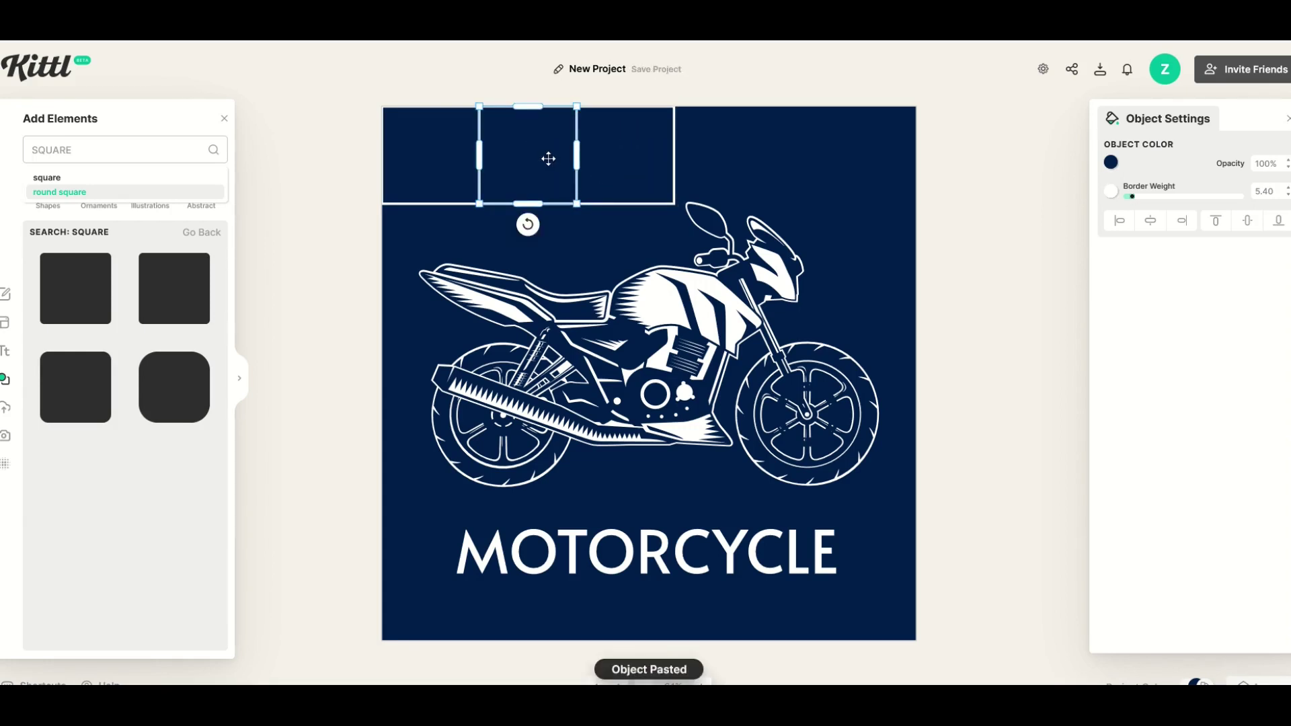
pyautogui.moveTo(548, 158); pyautogui.dragTo(930, 154)
pyautogui.hotkey('ctrl', 'v')
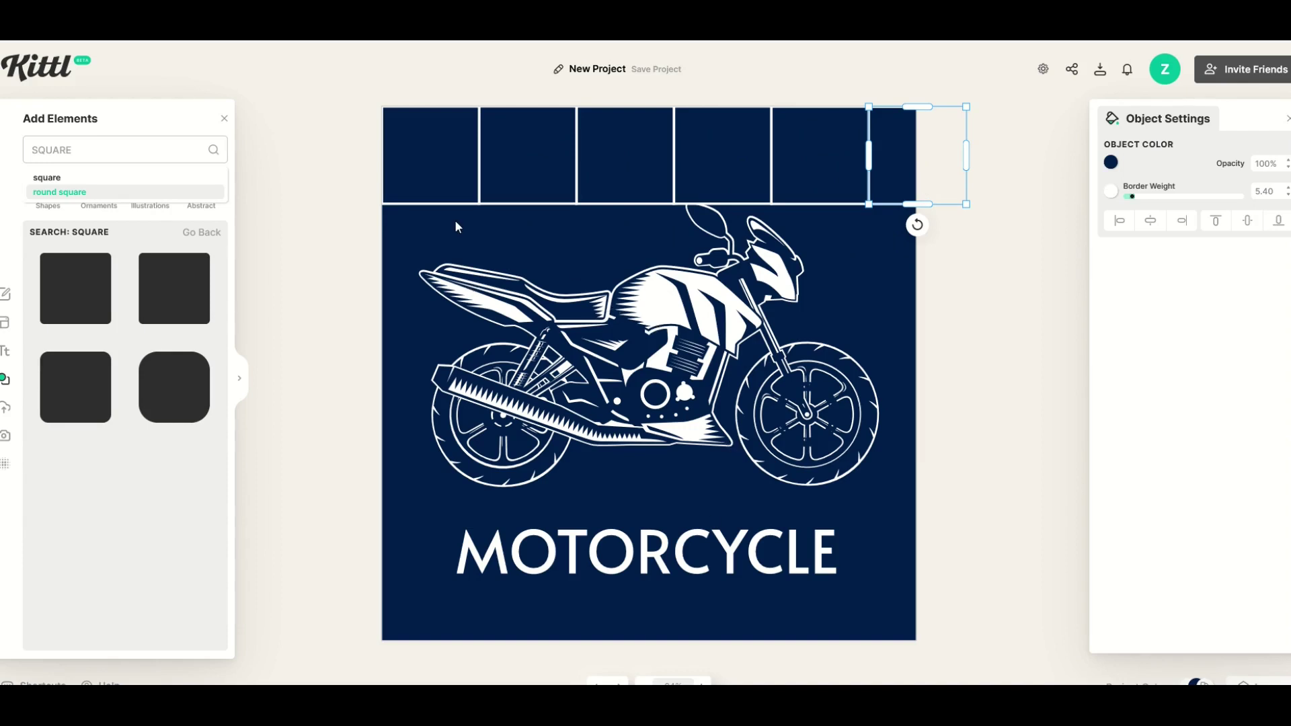
# Step: Select all six squares in the top row and shrink the row to fit the artboard width
pyautogui.click(442, 155)
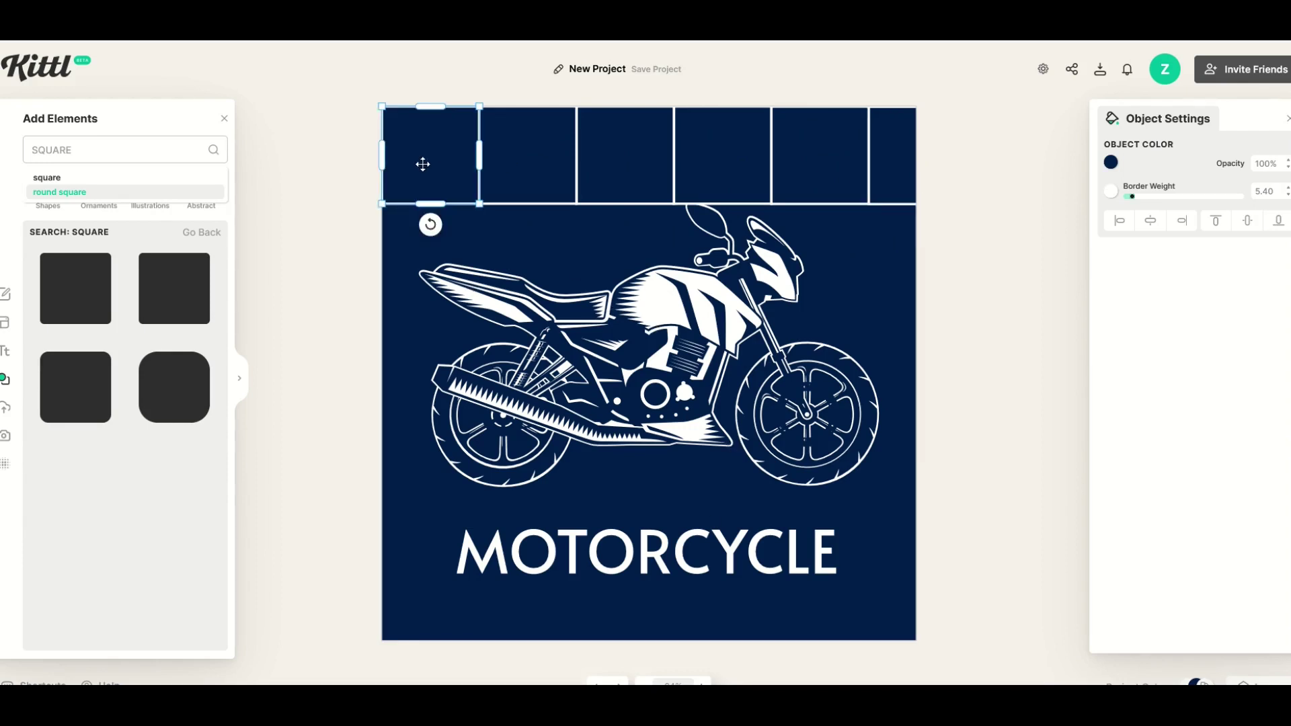
pyautogui.keyDown('shift'); pyautogui.click(507, 169); pyautogui.keyUp('shift')
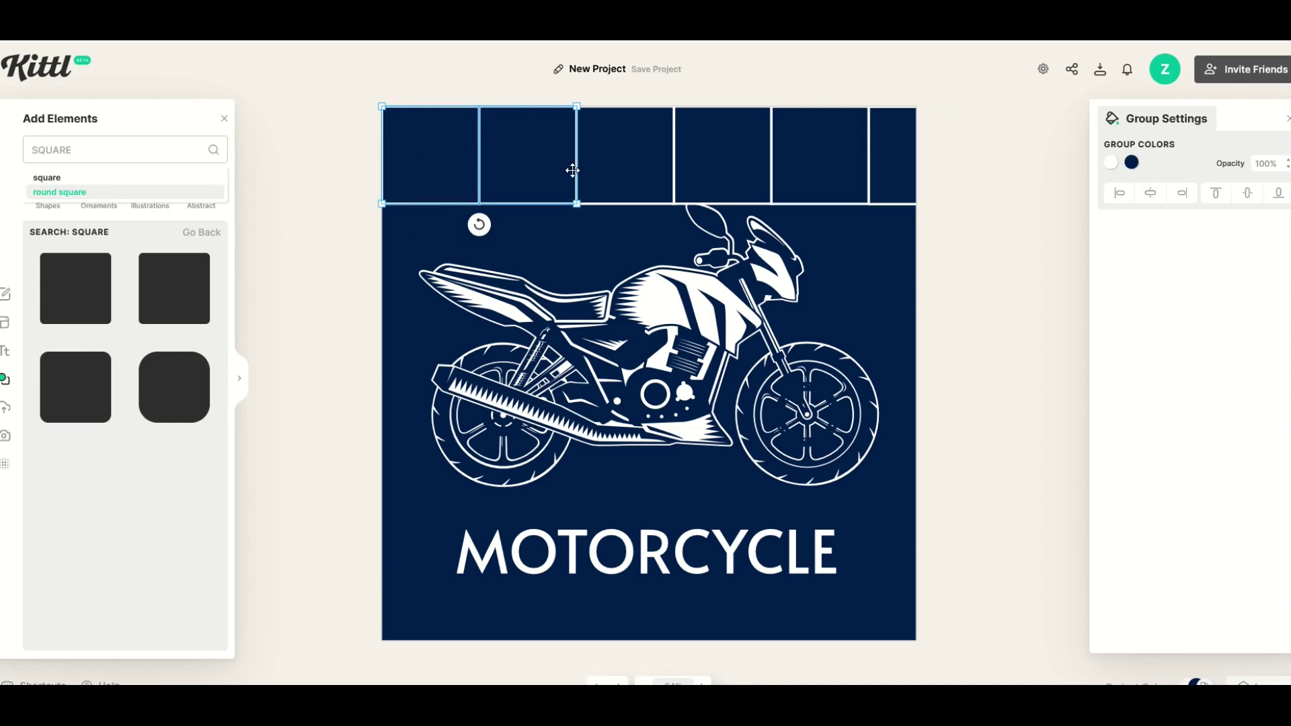
pyautogui.keyDown('shift'); pyautogui.click(589, 168); pyautogui.keyUp('shift')
pyautogui.keyDown('shift'); pyautogui.click(700, 171); pyautogui.keyUp('shift')
pyautogui.keyDown('shift'); pyautogui.click(804, 166); pyautogui.keyUp('shift')
pyautogui.keyDown('shift'); pyautogui.click(877, 168); pyautogui.keyUp('shift')
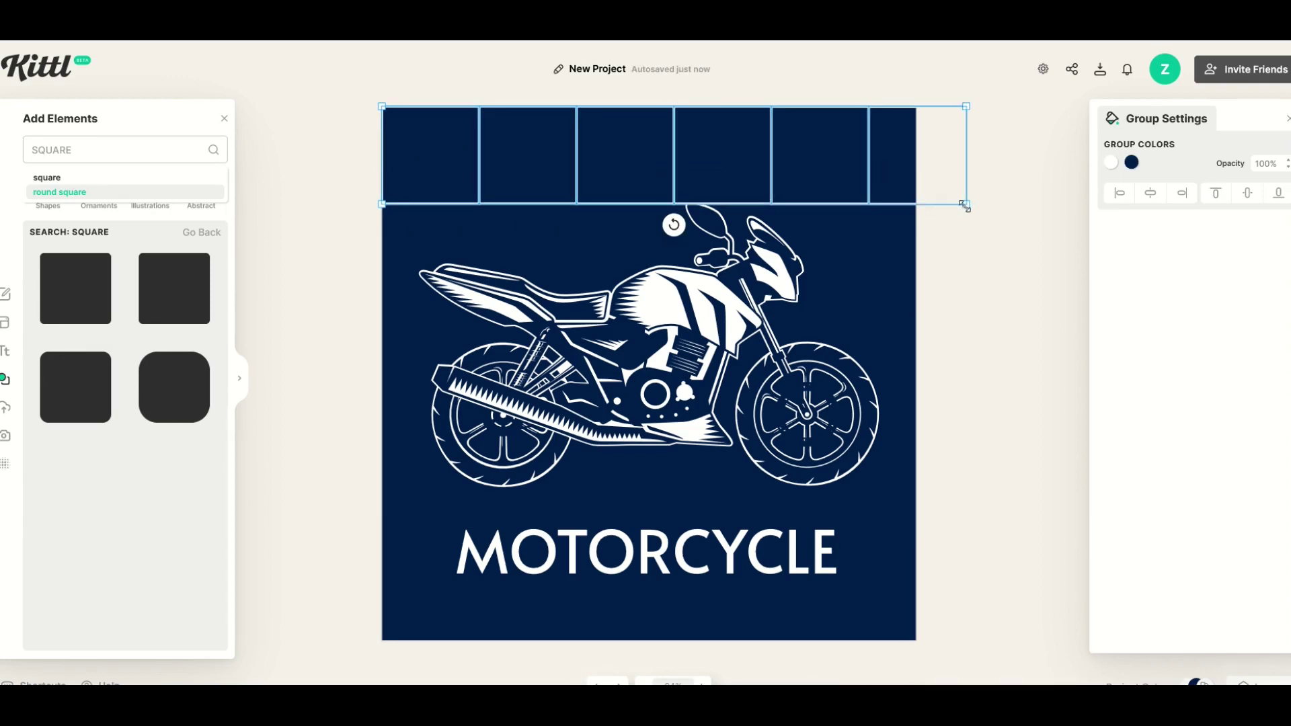
pyautogui.moveTo(964, 205); pyautogui.dragTo(917, 196)
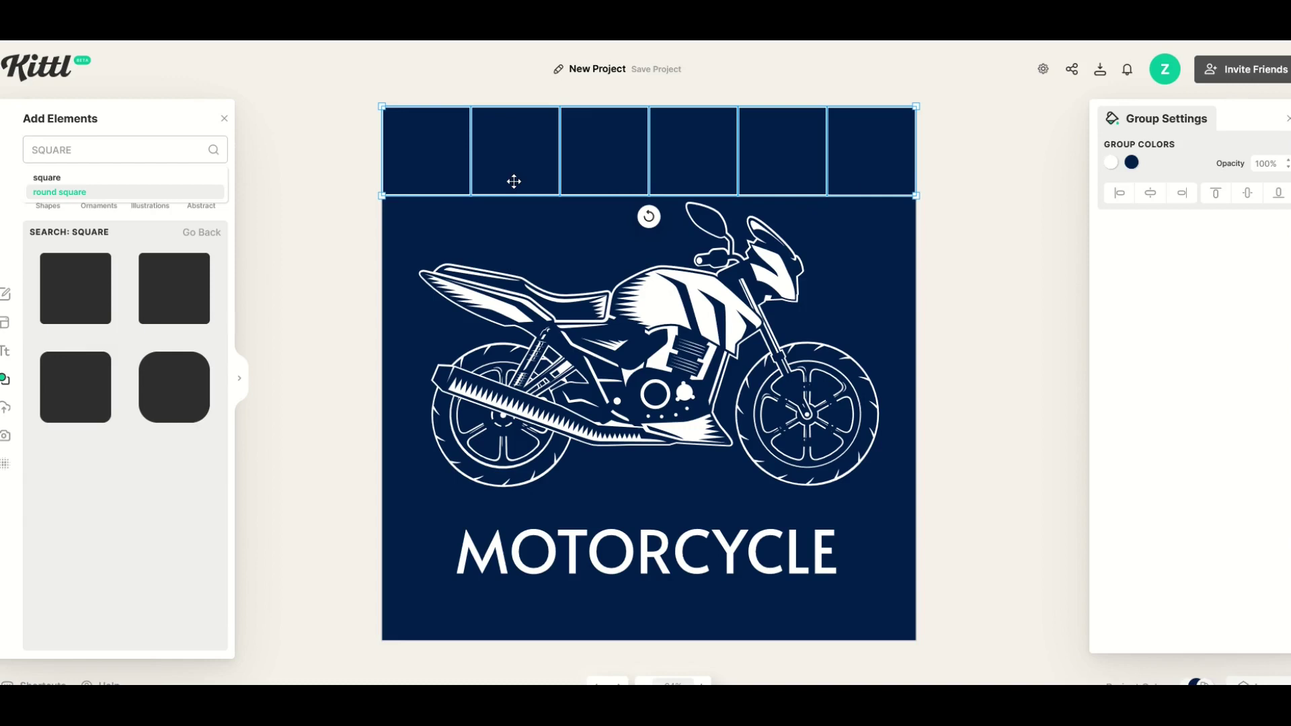
# Step: Paste two copies of the square row and stack them below the first row
pyautogui.hotkey('ctrl', 'v')
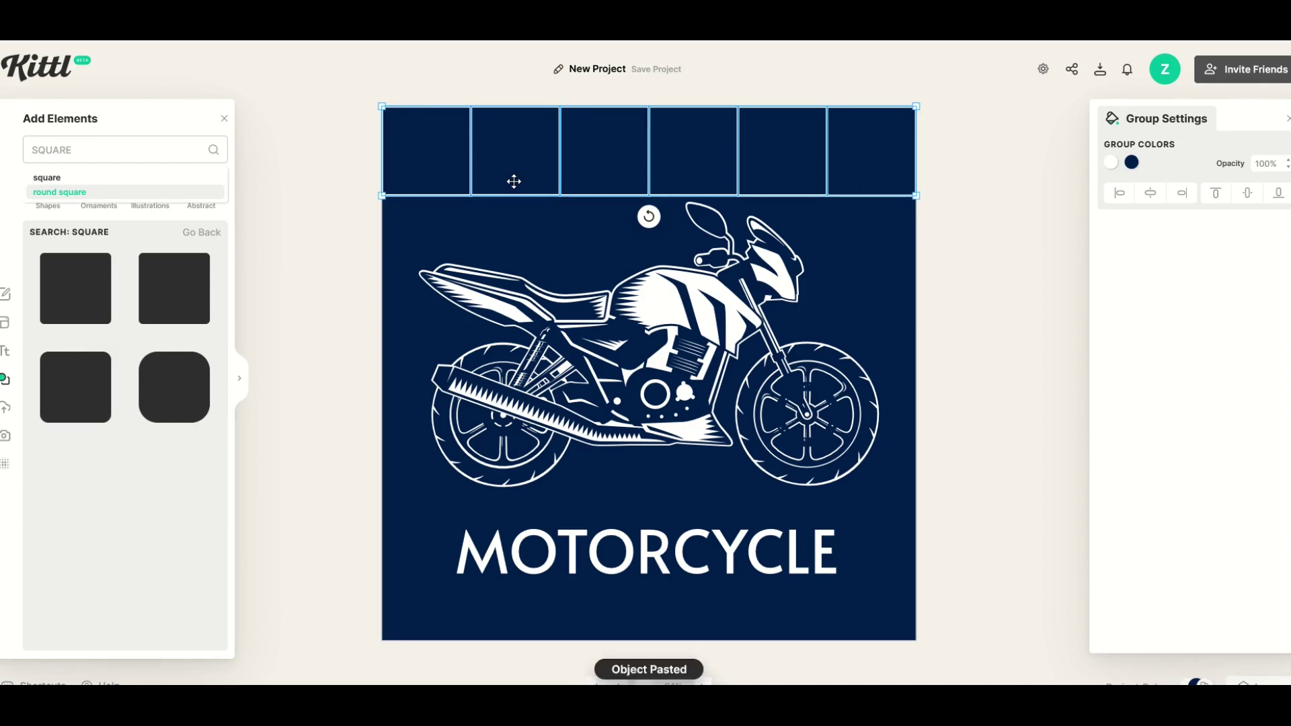
pyautogui.moveTo(514, 182); pyautogui.dragTo(514, 272)
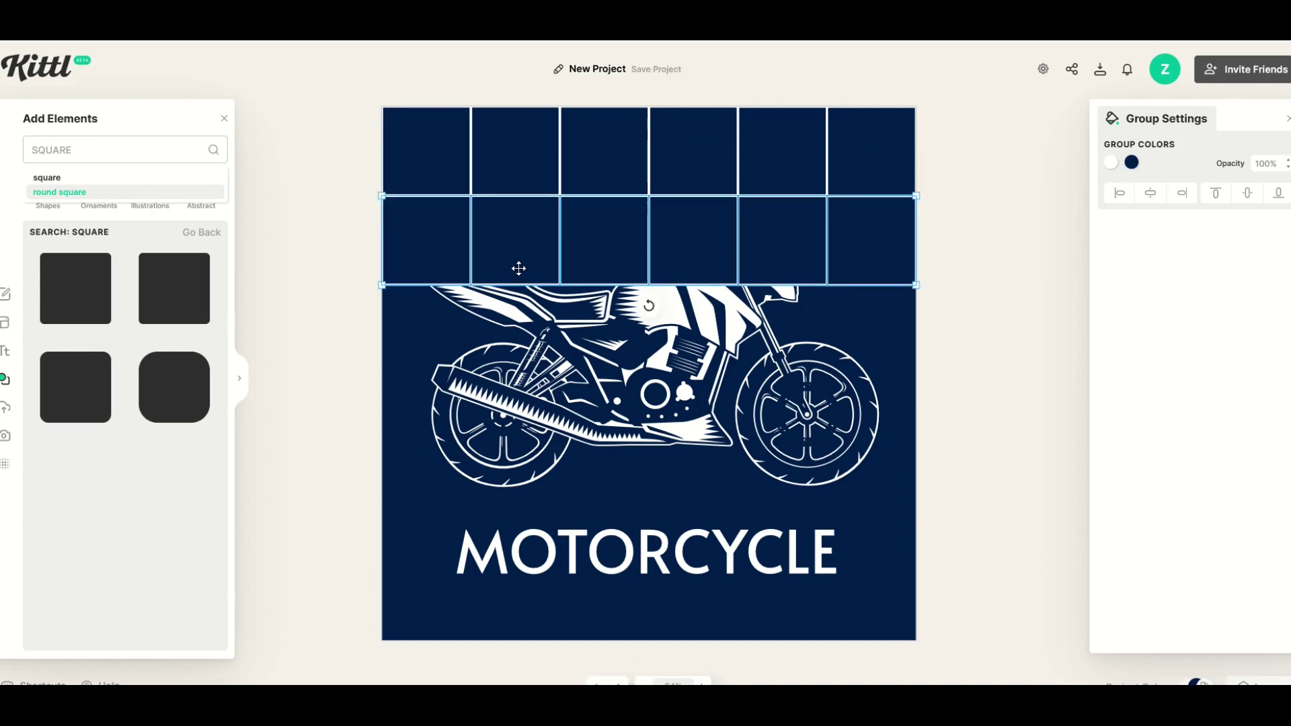
pyautogui.hotkey('ctrl', 'v')
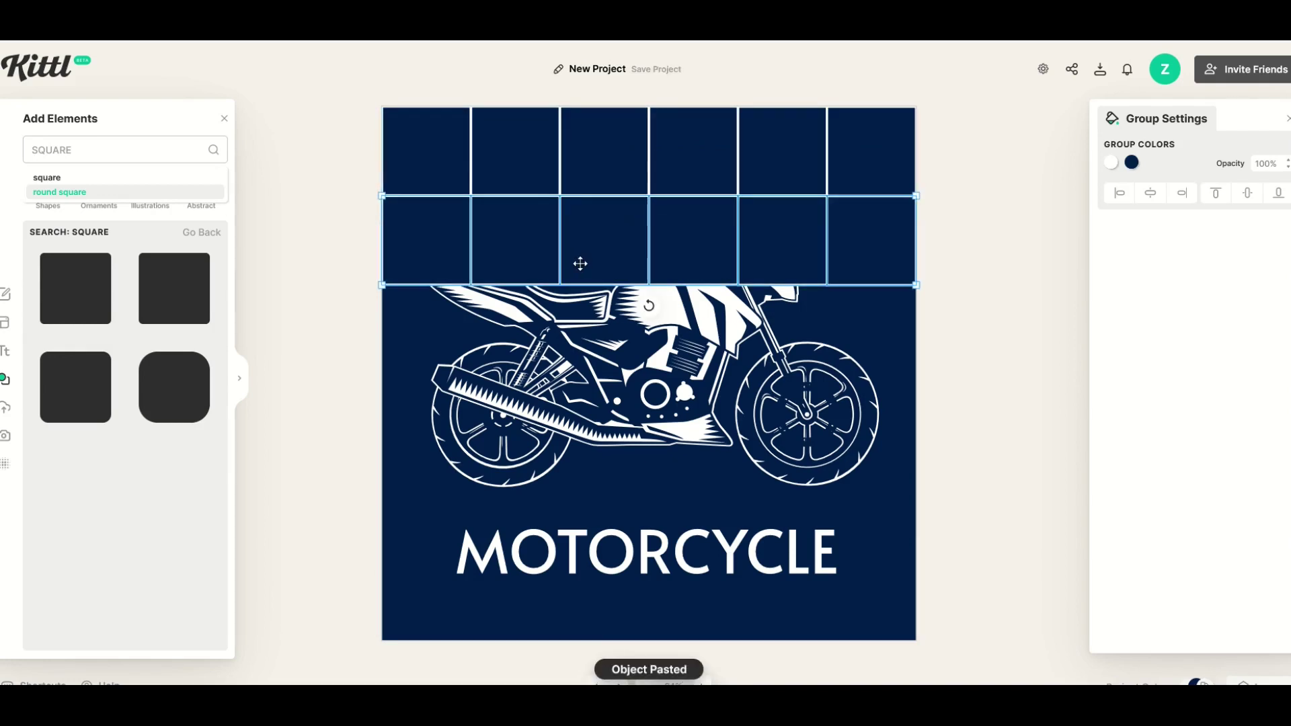
pyautogui.moveTo(599, 252); pyautogui.dragTo(598, 343)
# Step: Send the square grid behind the artwork, and move the motorcycle and MOTORCYCLE text off canvas
pyautogui.rightClick(429, 587)
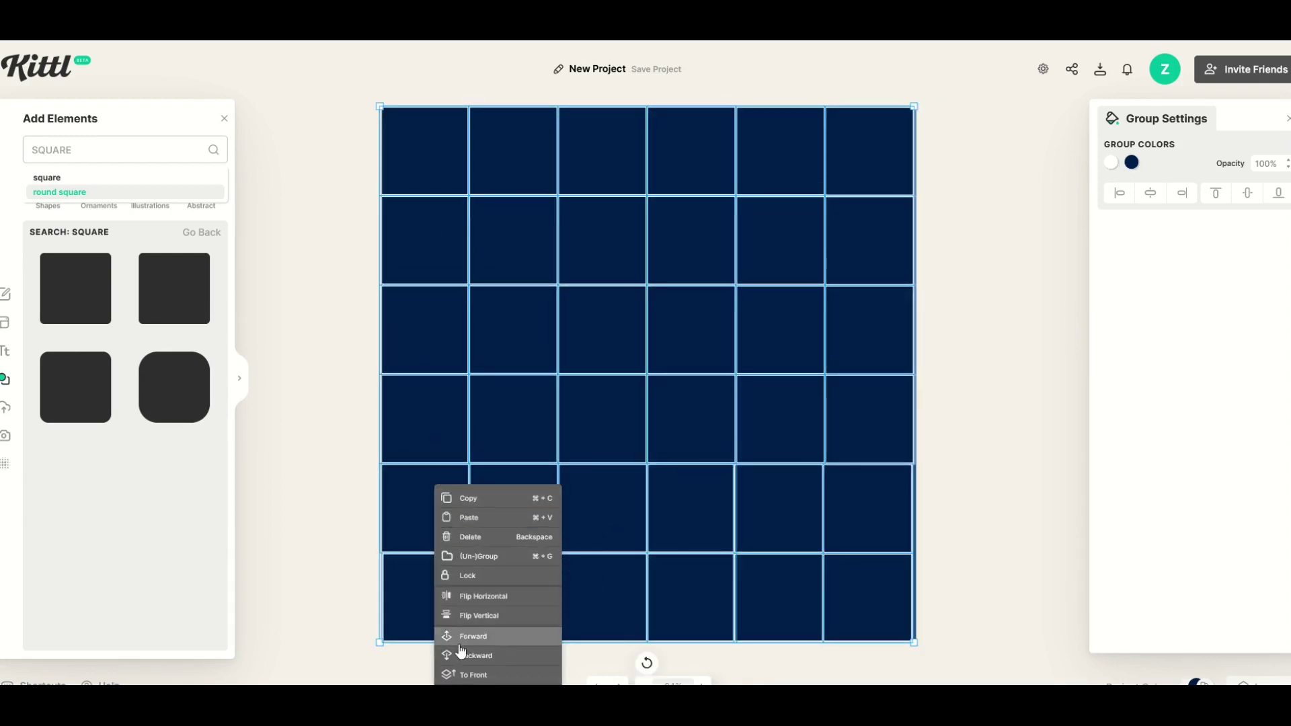
pyautogui.click(462, 693)
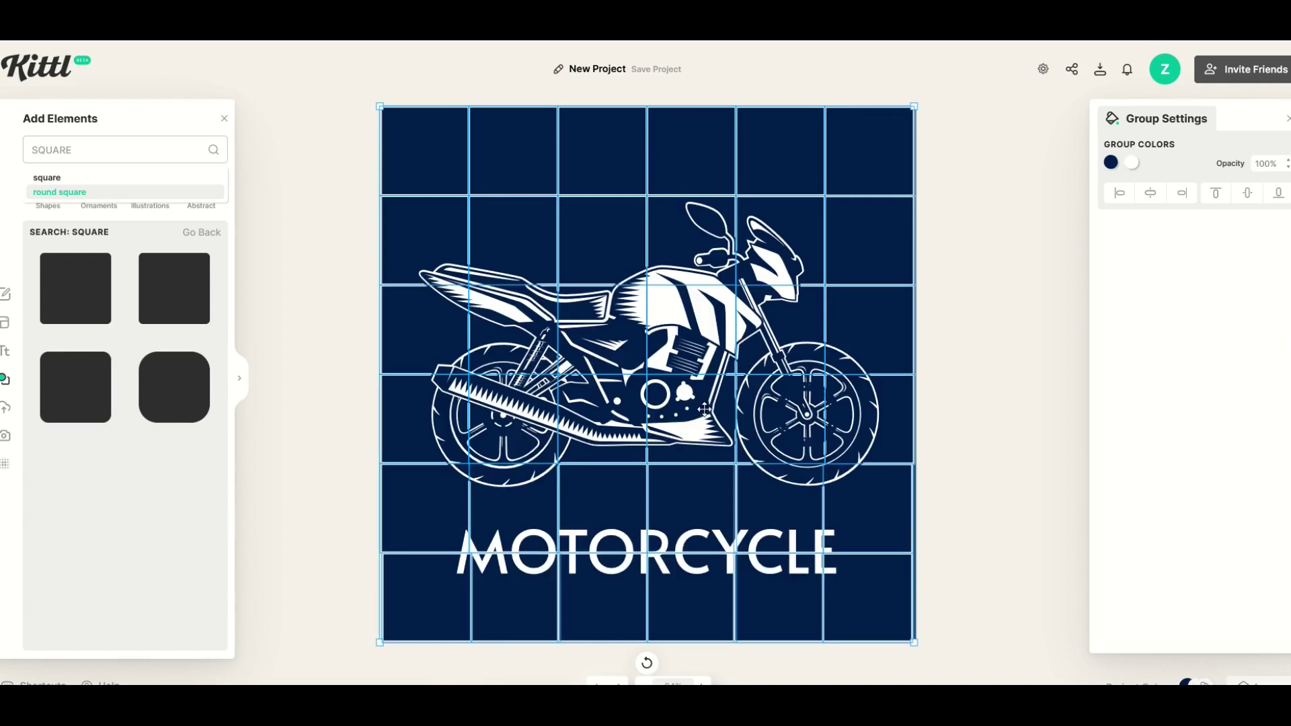
pyautogui.click(1015, 426)
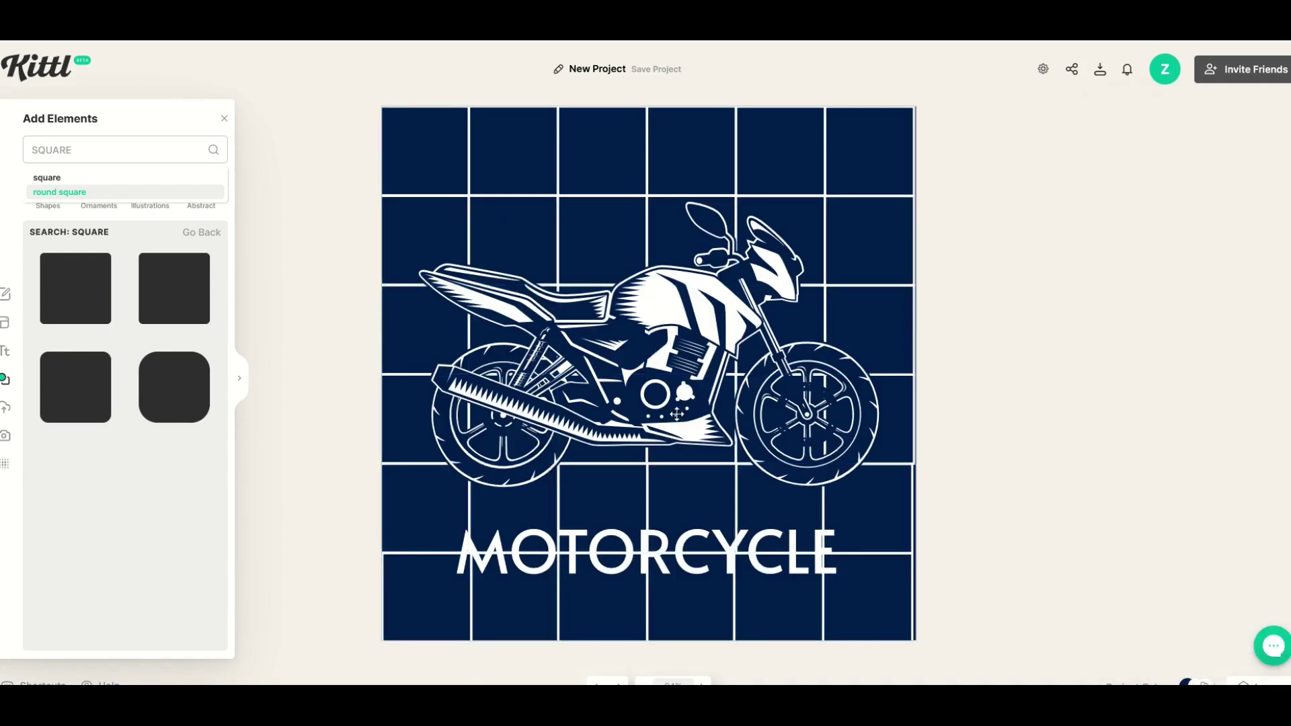
pyautogui.moveTo(625, 451); pyautogui.dragTo(221, 577)
pyautogui.click(515, 555)
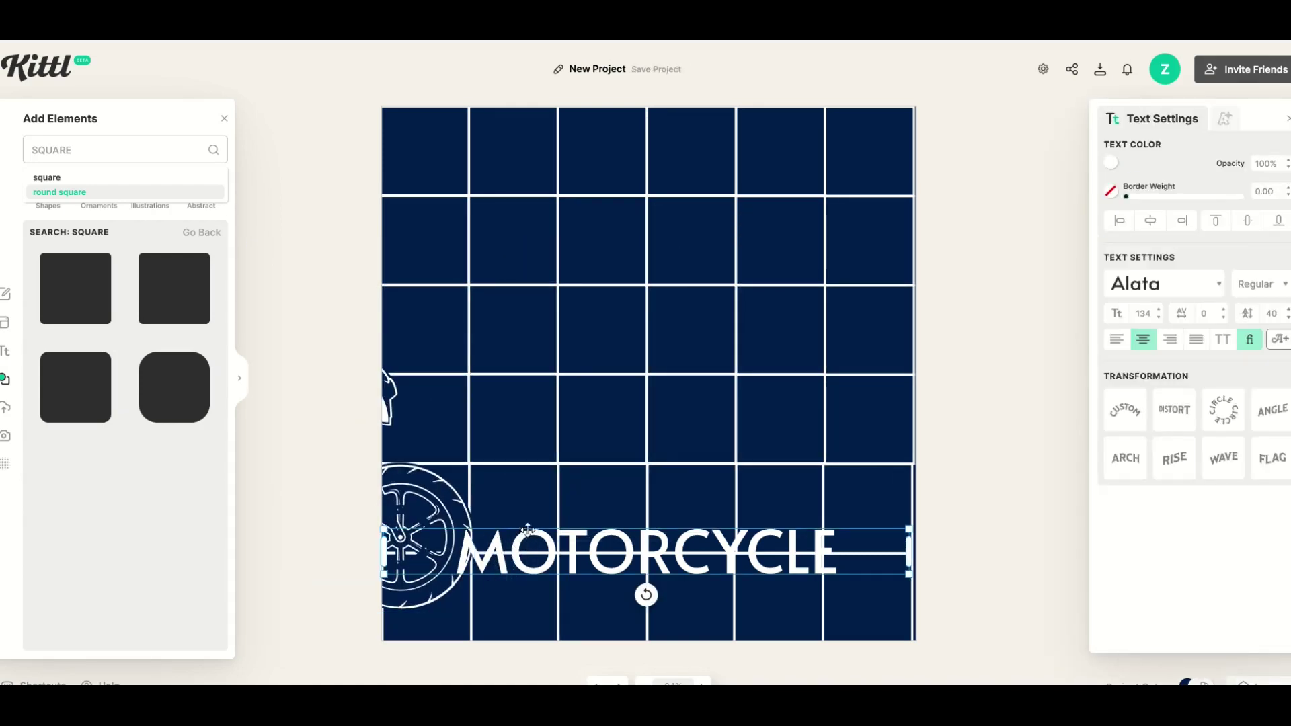
pyautogui.moveTo(524, 534); pyautogui.dragTo(64, 547)
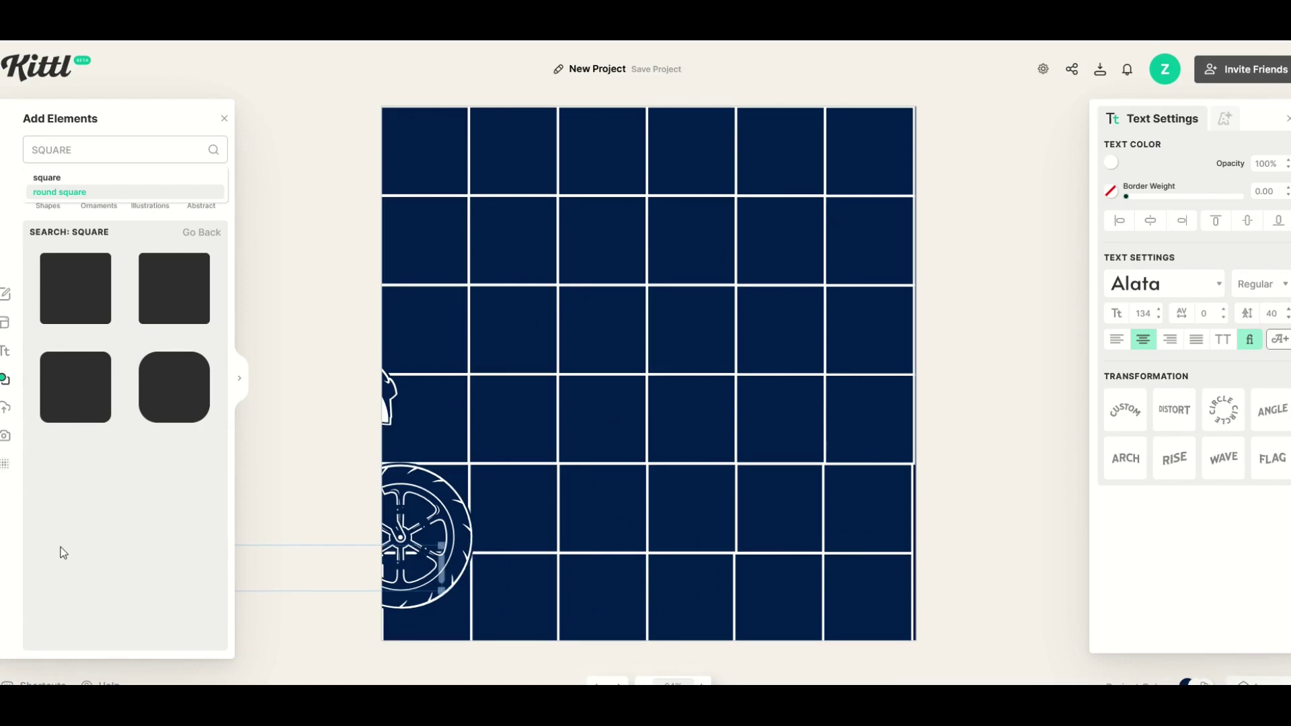
# Step: Lower the square grid's opacity to 25%
pyautogui.click(397, 240)
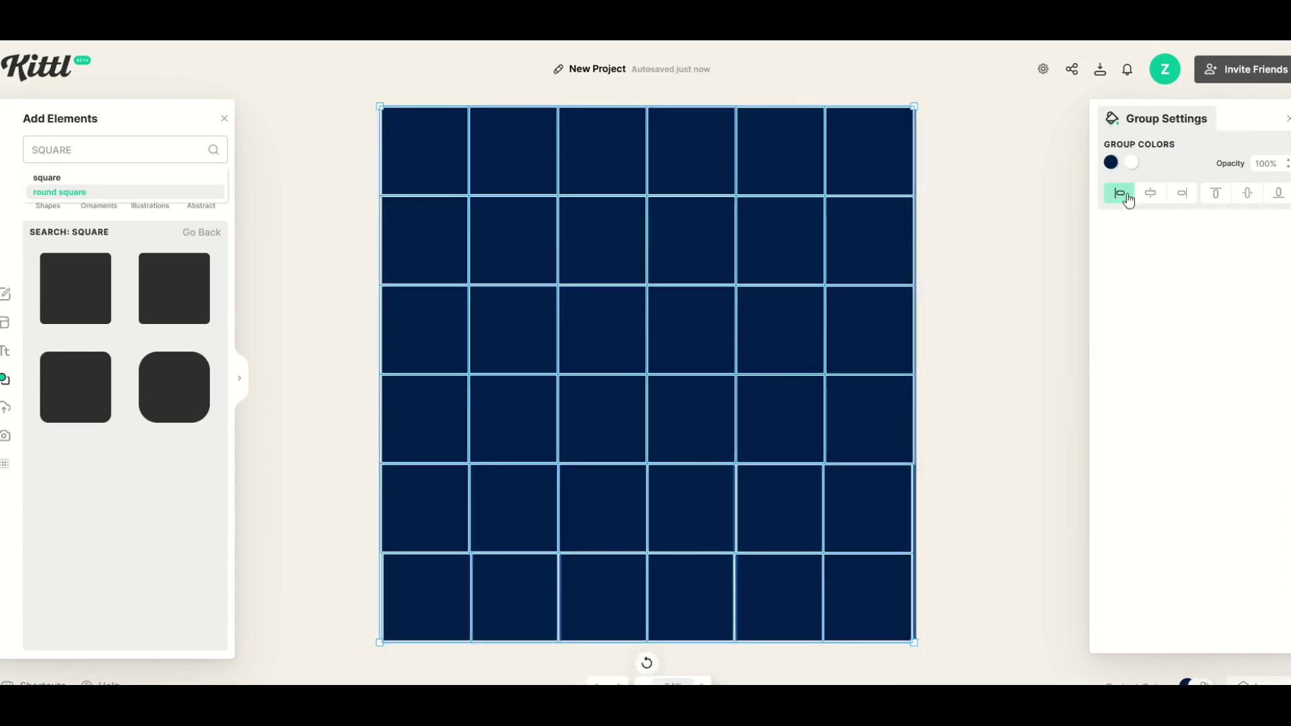
pyautogui.click(1287, 171)
pyautogui.click(1286, 172)
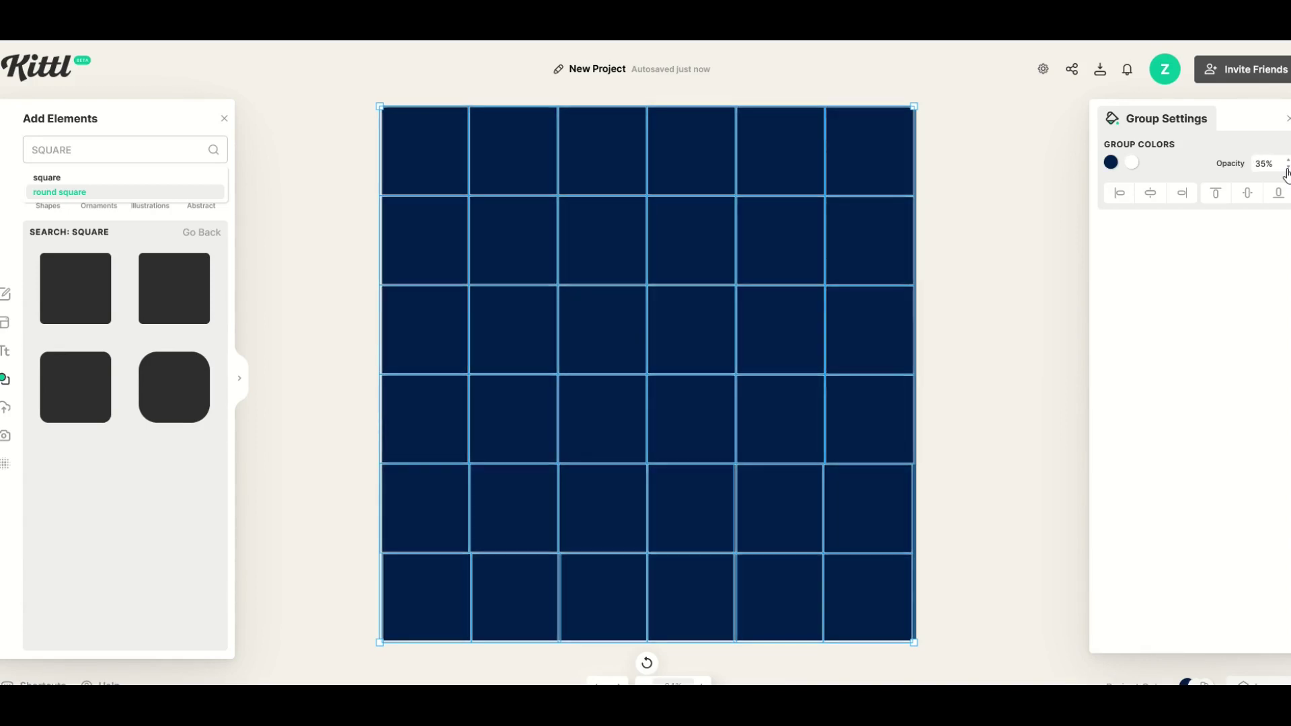
pyautogui.click(1287, 171)
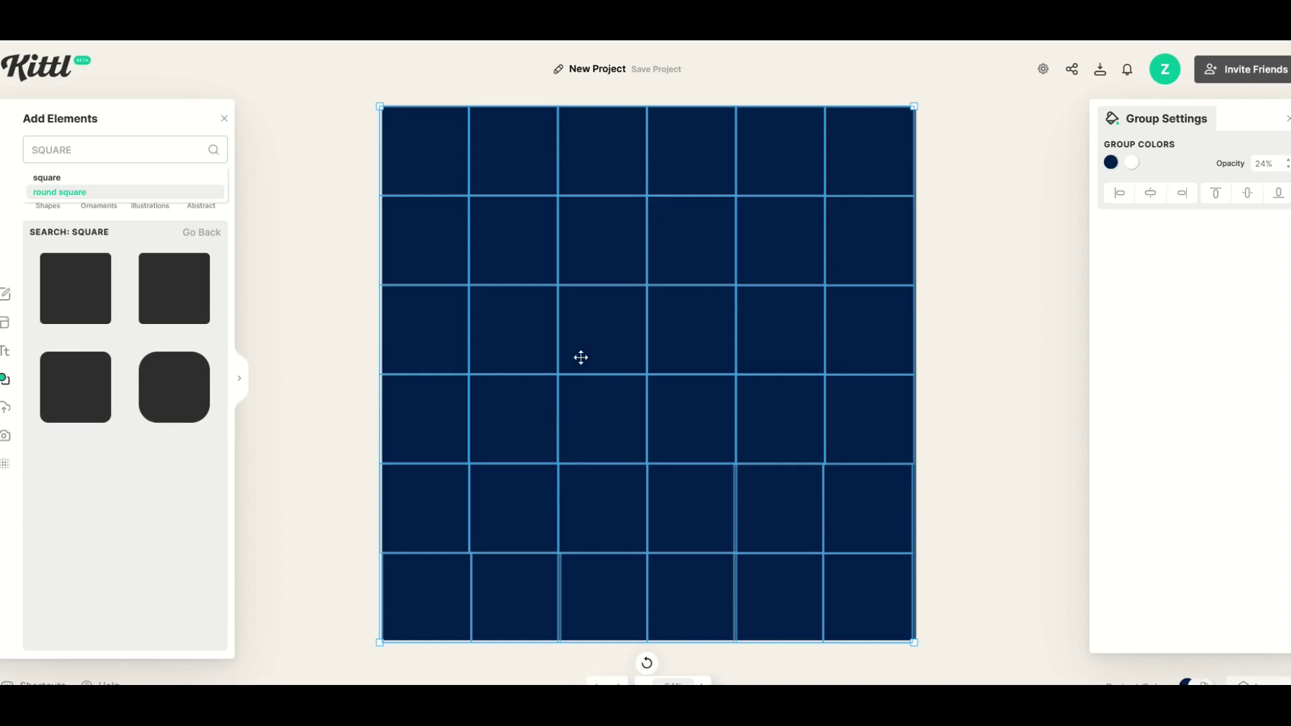
pyautogui.click(312, 323)
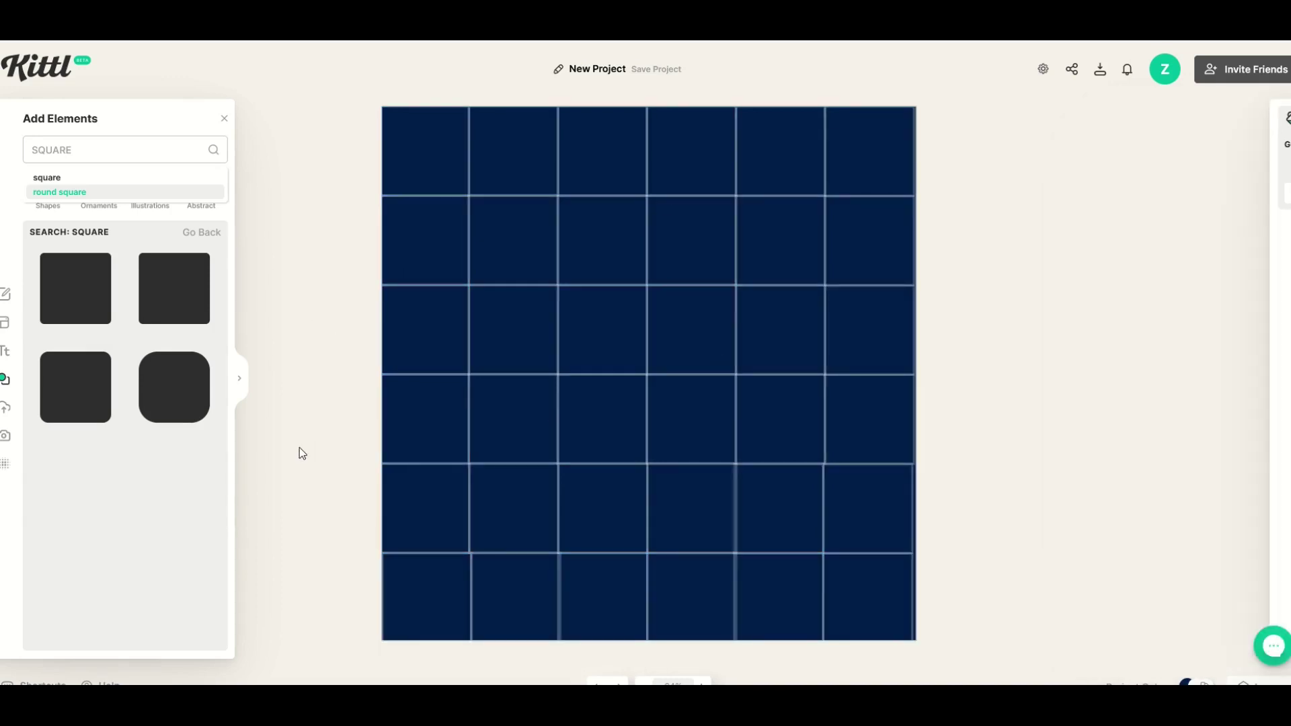
# Step: Restore the motorcycle and MOTORCYCLE text, then select and delete everything on the canvas
pyautogui.hotkey('ctrl', 'v')
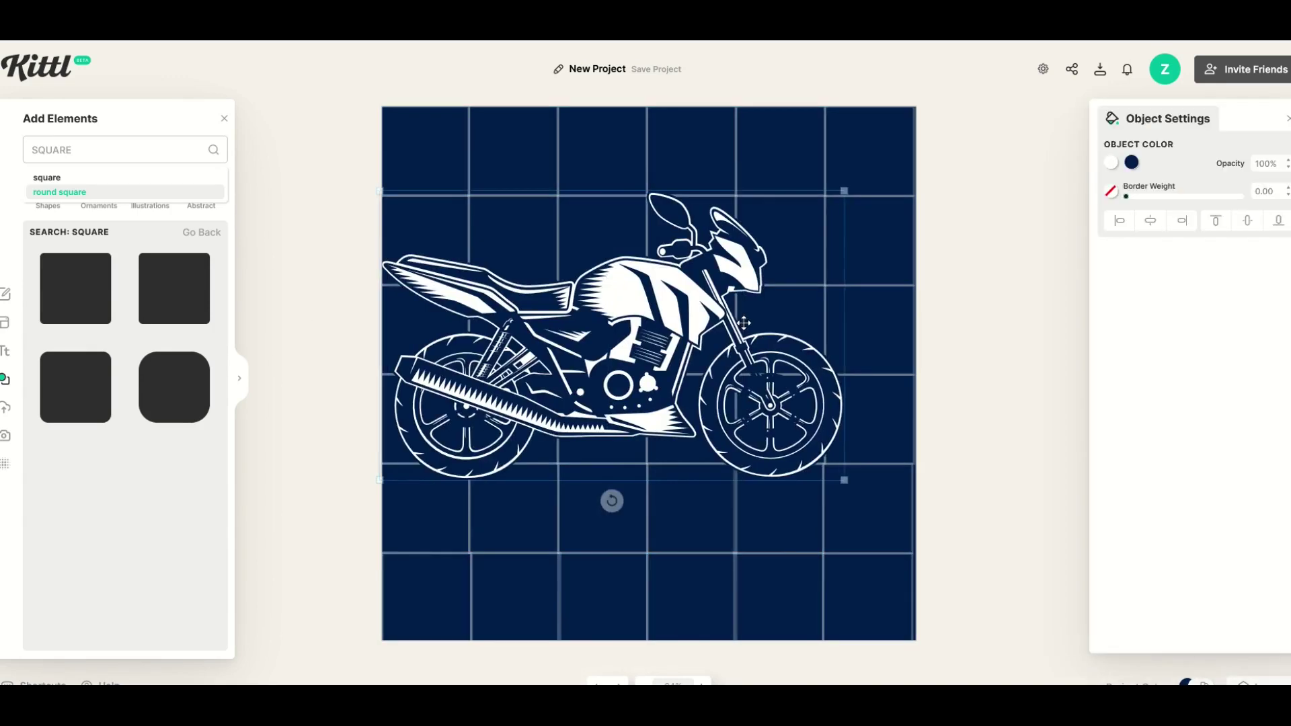
pyautogui.moveTo(750, 325); pyautogui.dragTo(774, 344)
pyautogui.hotkey('ctrl', 'v')
pyautogui.moveTo(504, 560); pyautogui.dragTo(801, 556)
pyautogui.press('Escape')
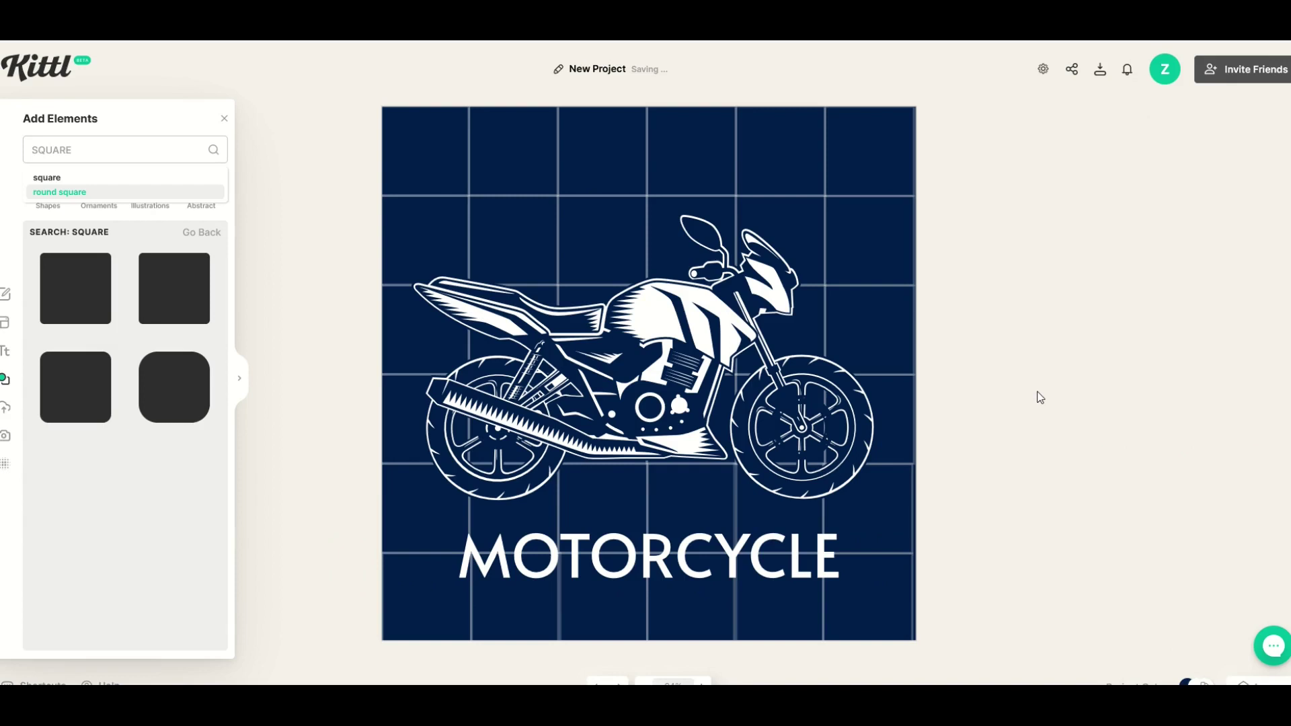
pyautogui.moveTo(605, 375); pyautogui.dragTo(342, 409)
pyautogui.hotkey('ctrl', 'a')
pyautogui.press('Delete')
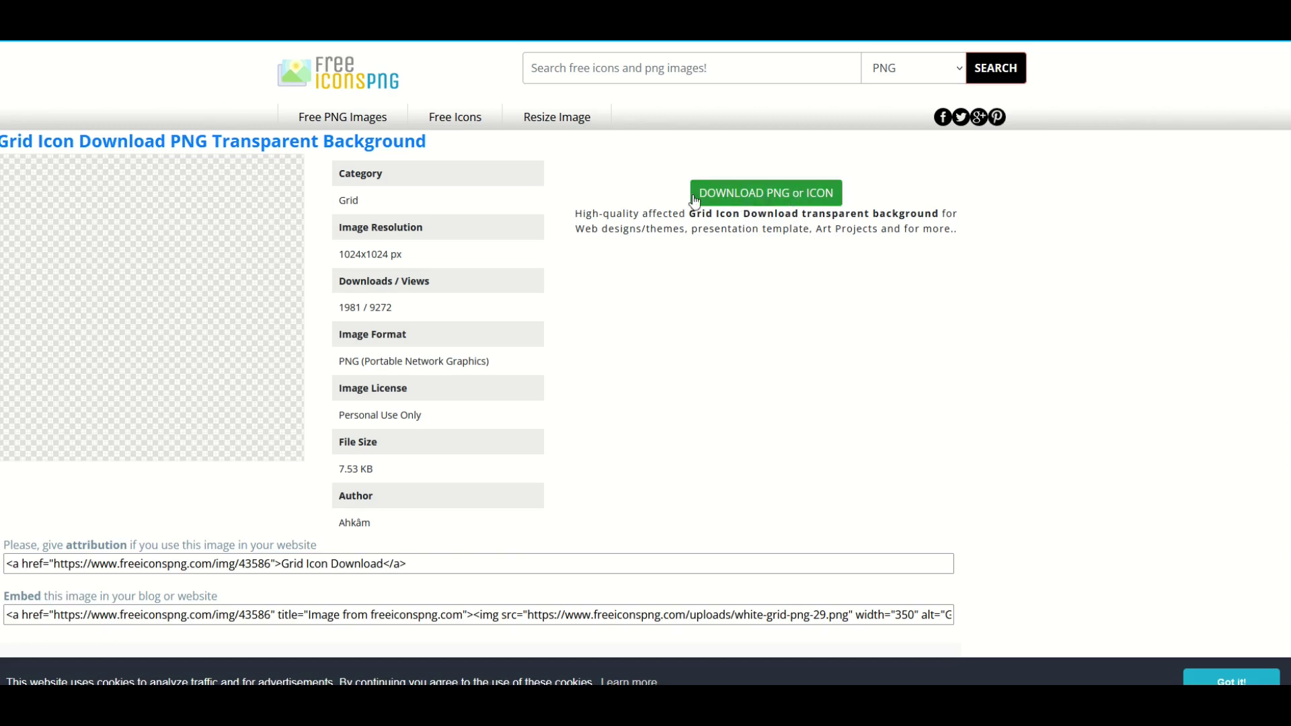
# Step: Download the transparent grid icon PNG from the FreeIconsPNG page
pyautogui.click(764, 199)
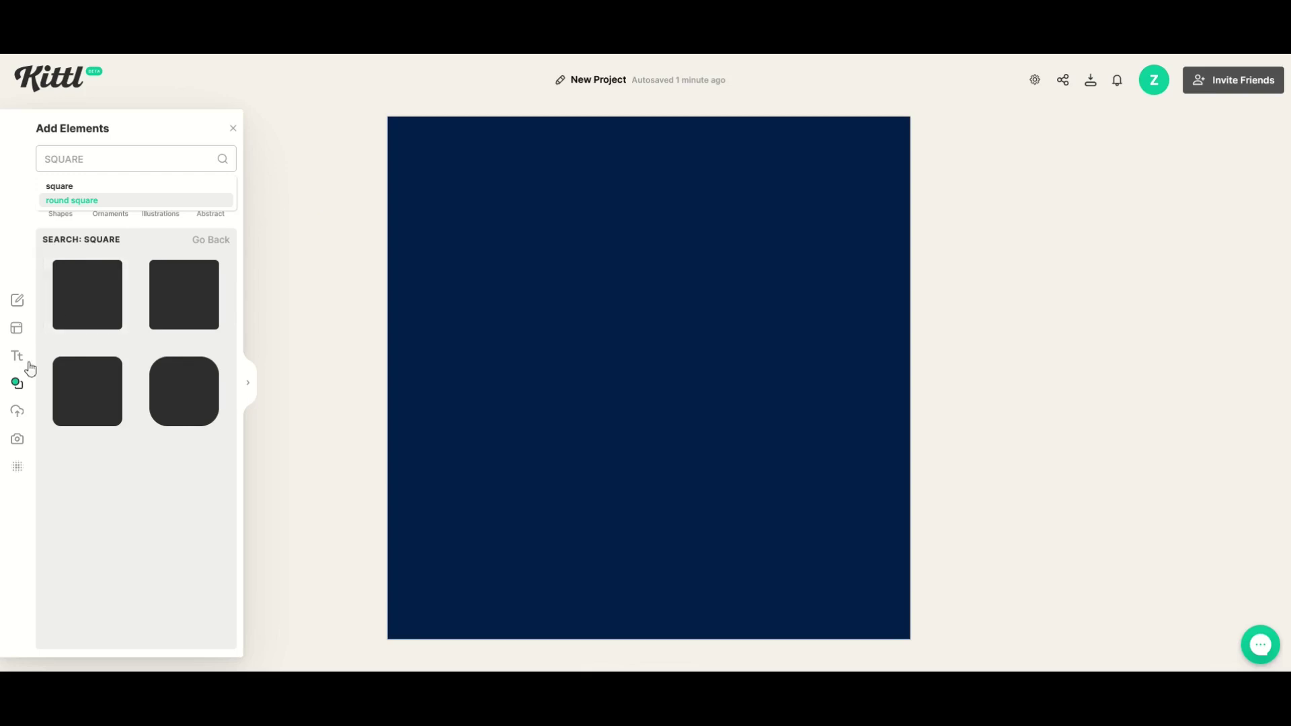
# Step: Place the uploaded dark grid image over the canvas, then delete it
pyautogui.click(18, 411)
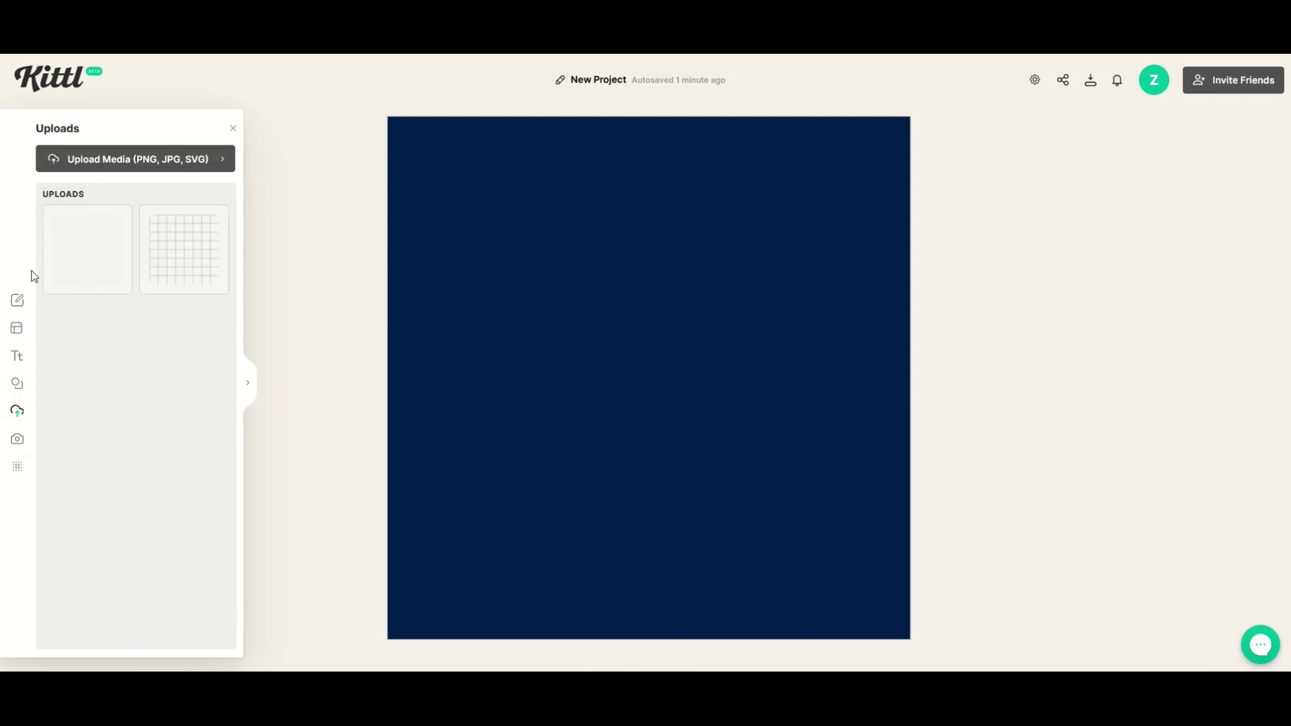
pyautogui.click(170, 252)
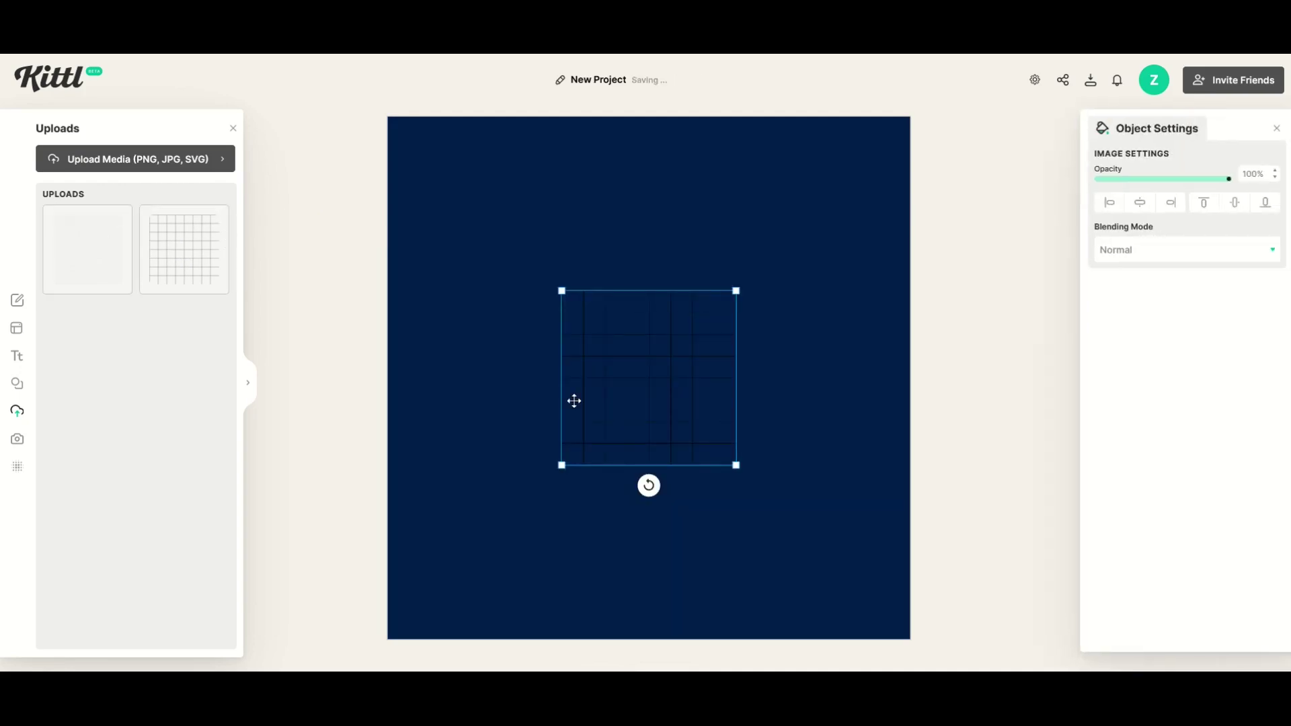
pyautogui.moveTo(612, 395); pyautogui.dragTo(431, 210)
pyautogui.moveTo(562, 290); pyautogui.dragTo(891, 585)
pyautogui.press('Escape')
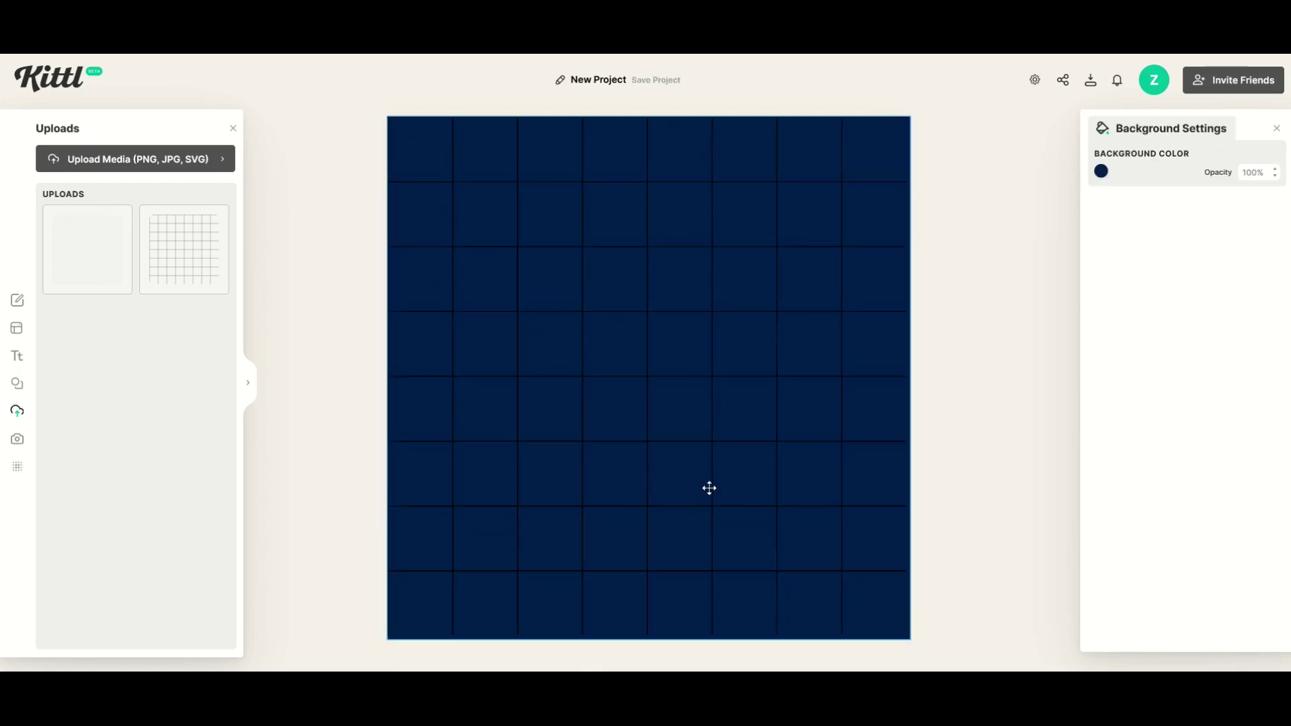
pyautogui.click(717, 481)
pyautogui.press('Delete')
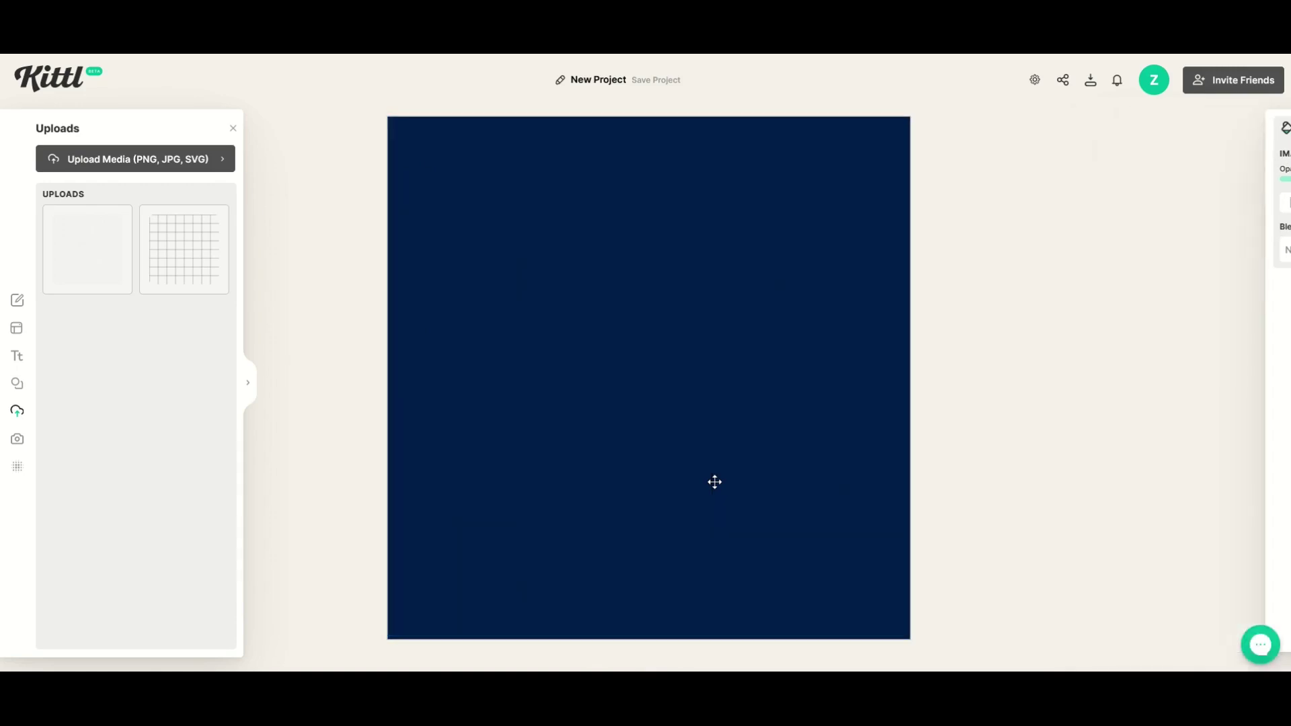
# Step: Stretch the white grid image across the whole canvas and fade it to 25% opacity
pyautogui.click(106, 262)
pyautogui.moveTo(573, 346); pyautogui.dragTo(415, 173)
pyautogui.moveTo(566, 294); pyautogui.dragTo(928, 620)
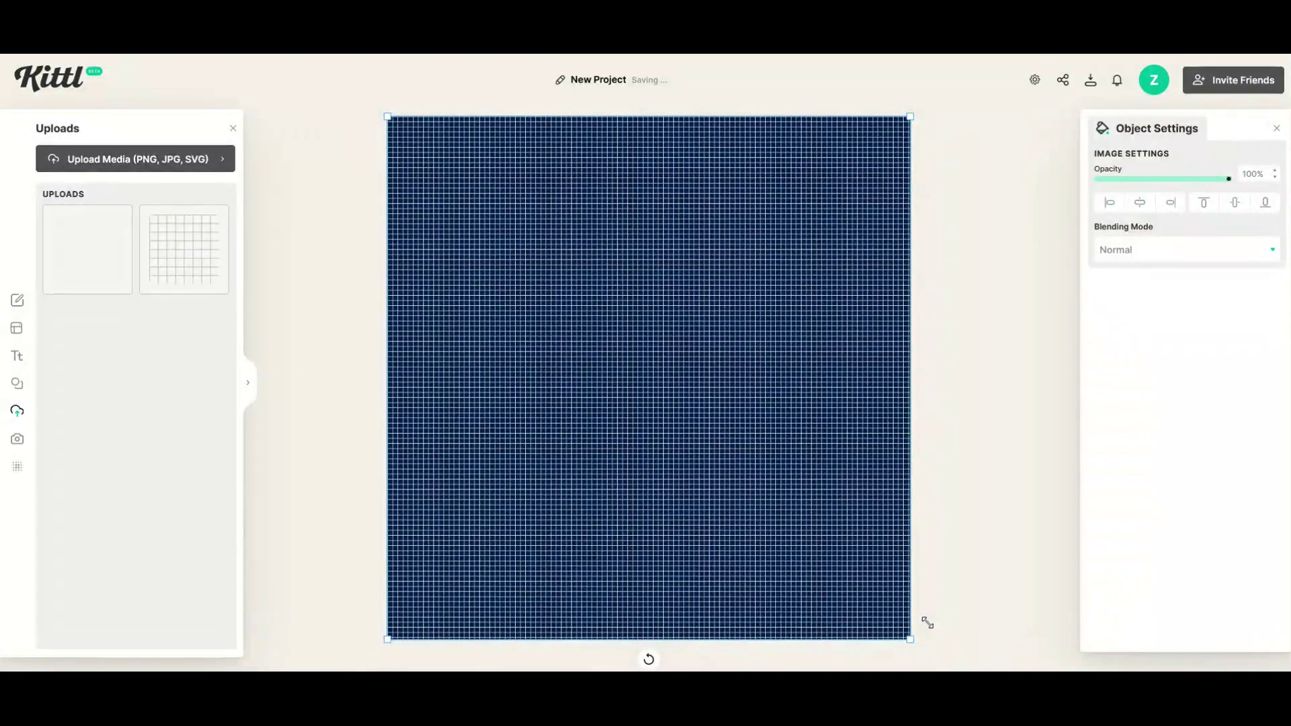
pyautogui.click(962, 598)
pyautogui.click(717, 445)
pyautogui.moveTo(1228, 178); pyautogui.dragTo(1135, 198)
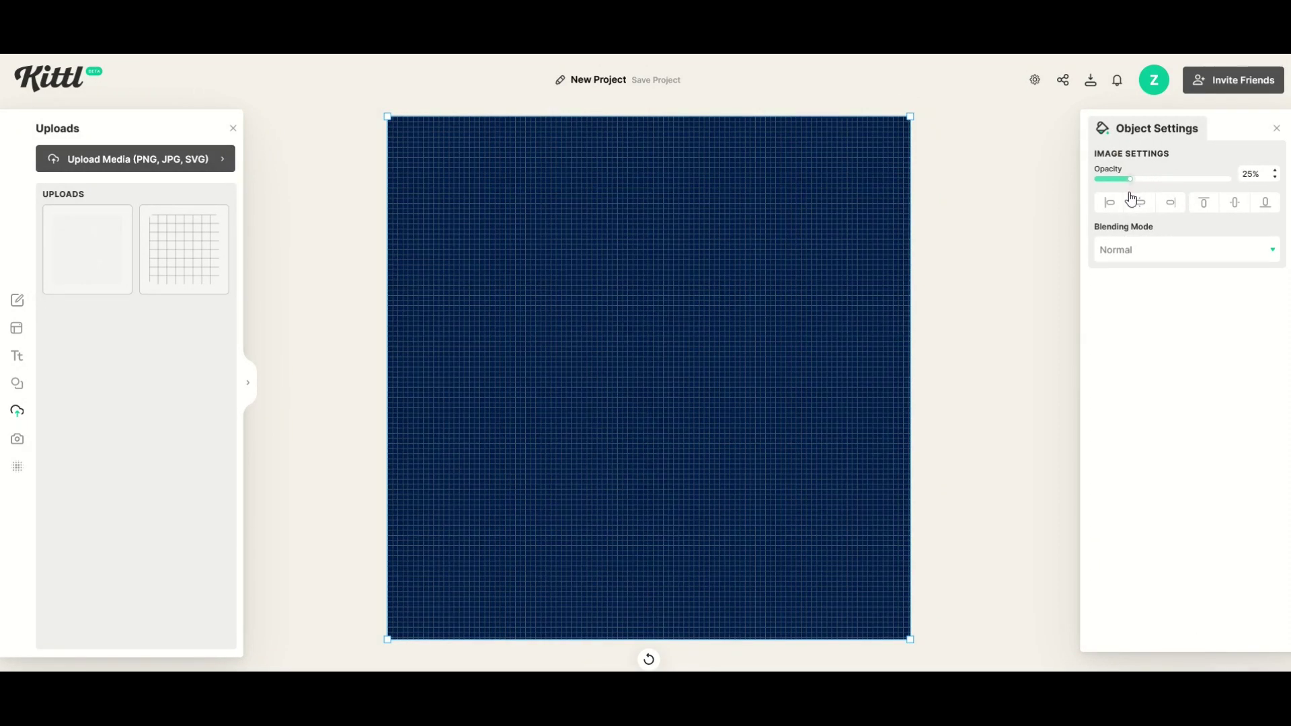
pyautogui.click(1058, 247)
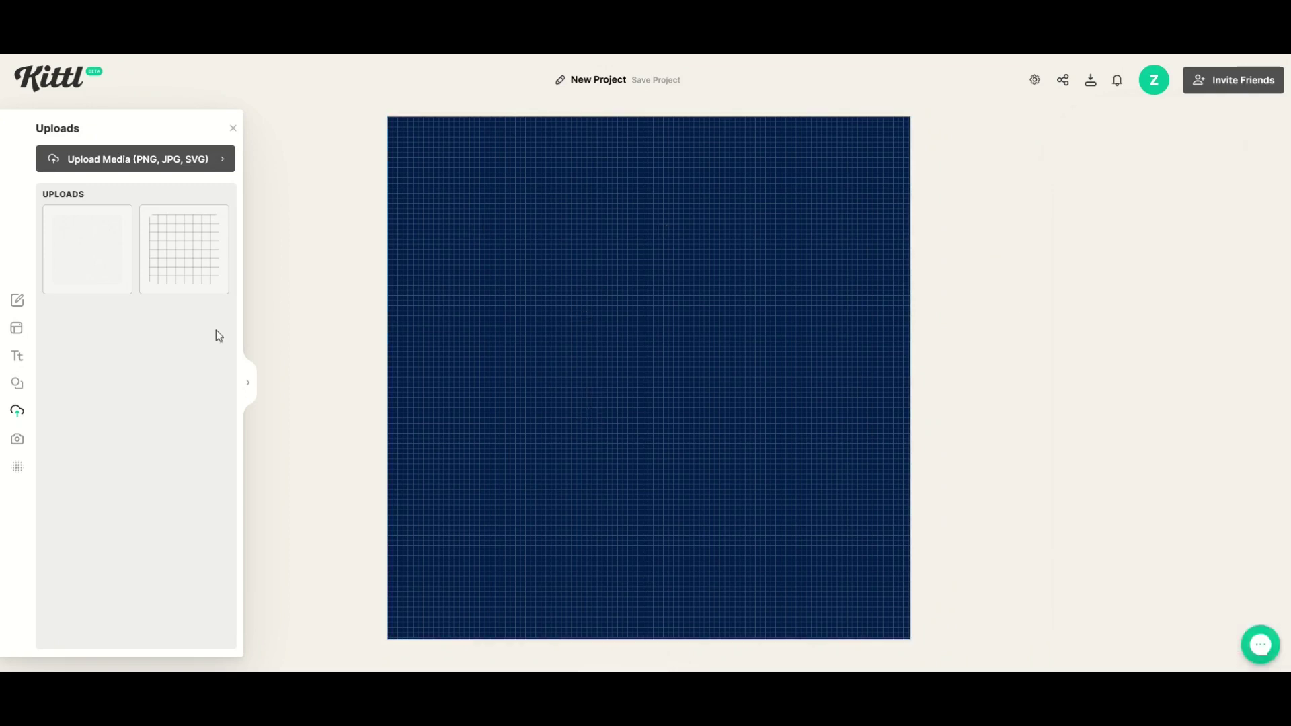
# Step: Search elements for 'AIRPLANE' and place the green fighter jet large across the upper artboard
pyautogui.click(17, 383)
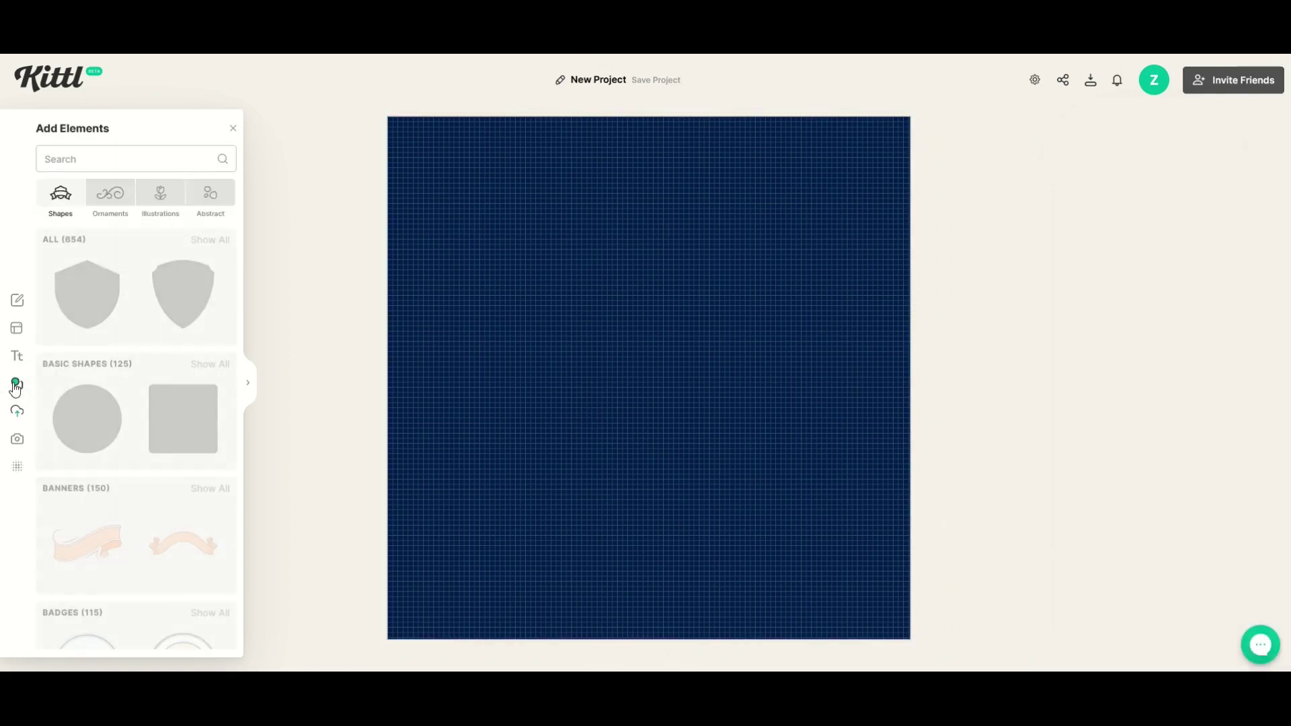
pyautogui.click(61, 154)
pyautogui.write('AIRPLAN')
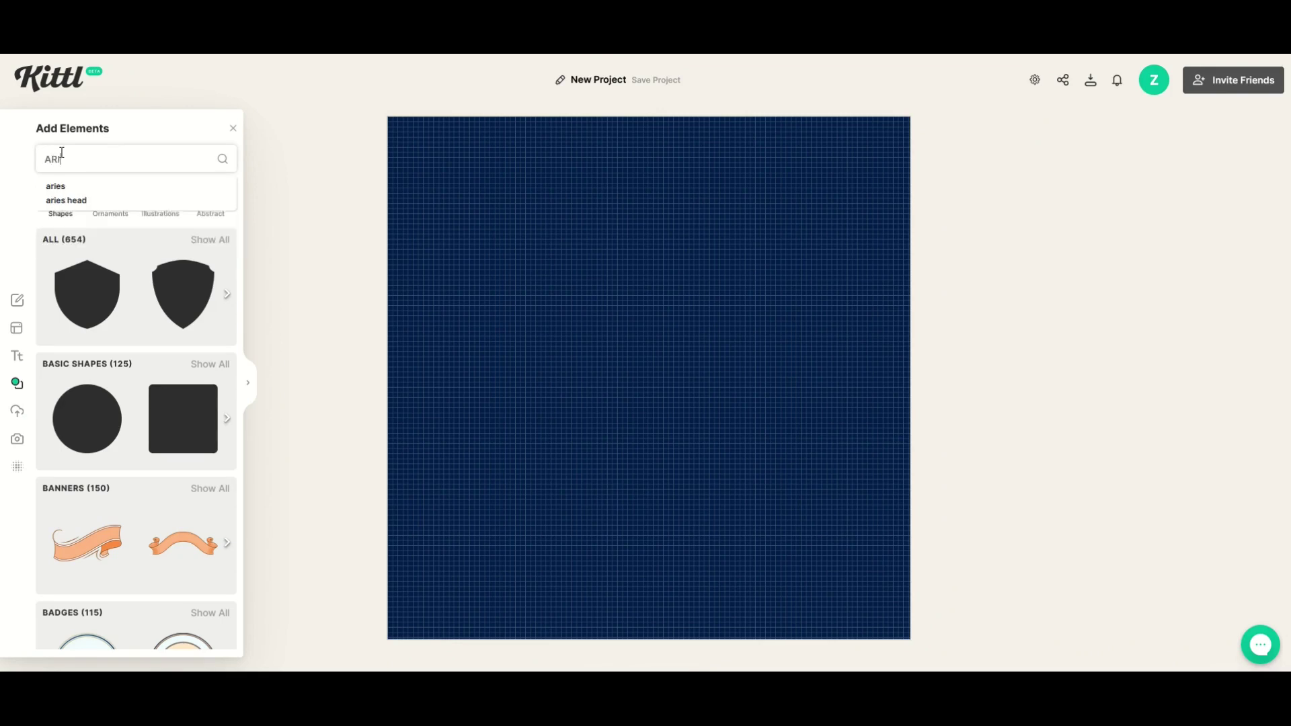
pyautogui.write('E')
pyautogui.press('Return')
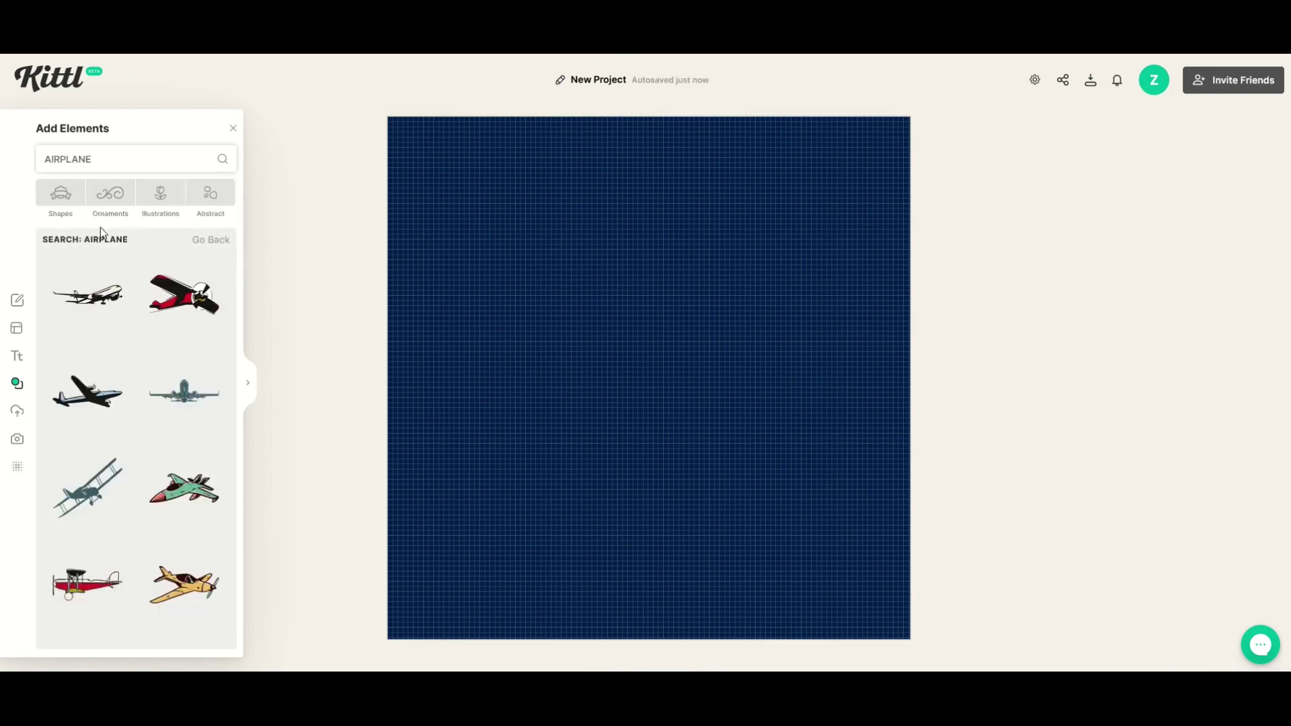
pyautogui.click(183, 489)
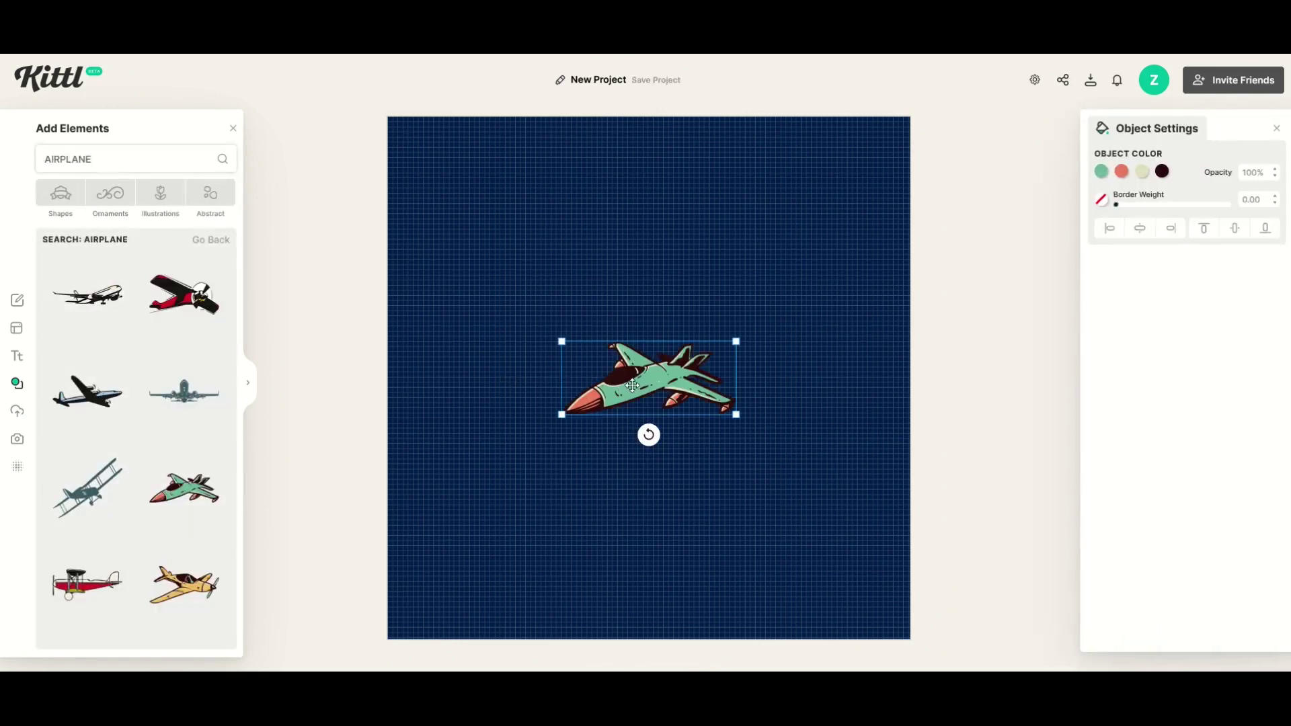
pyautogui.moveTo(732, 416); pyautogui.dragTo(896, 455)
pyautogui.moveTo(759, 382); pyautogui.dragTo(724, 383)
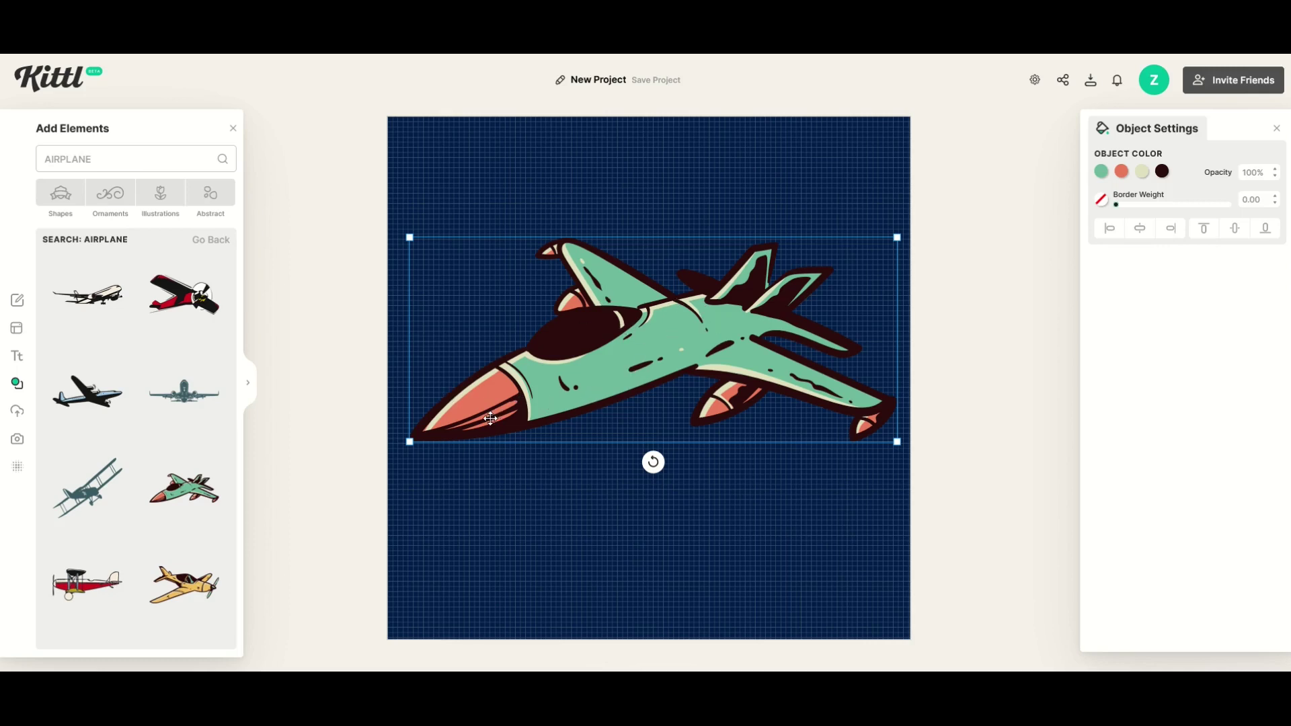
# Step: Turn the jet's dark outline white and its green parts navy 001e49
pyautogui.click(1162, 171)
pyautogui.moveTo(1067, 265); pyautogui.dragTo(951, 183)
pyautogui.click(667, 336)
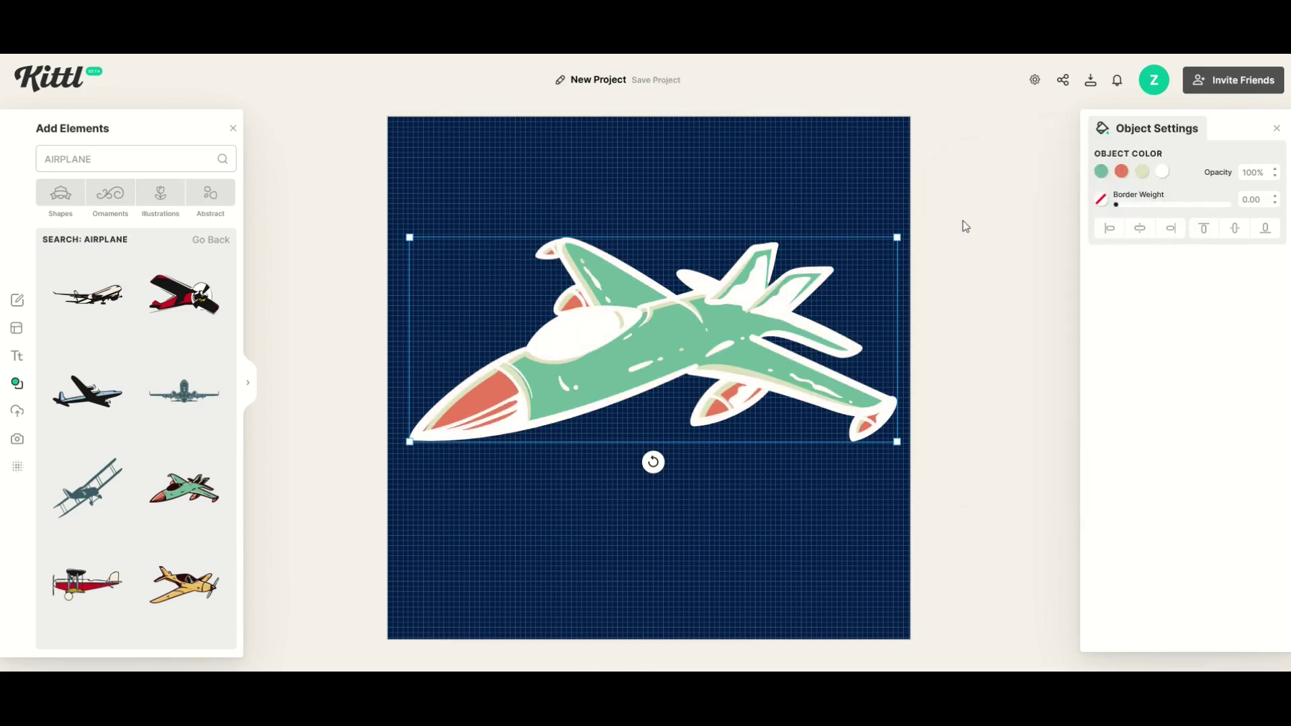
pyautogui.click(1101, 170)
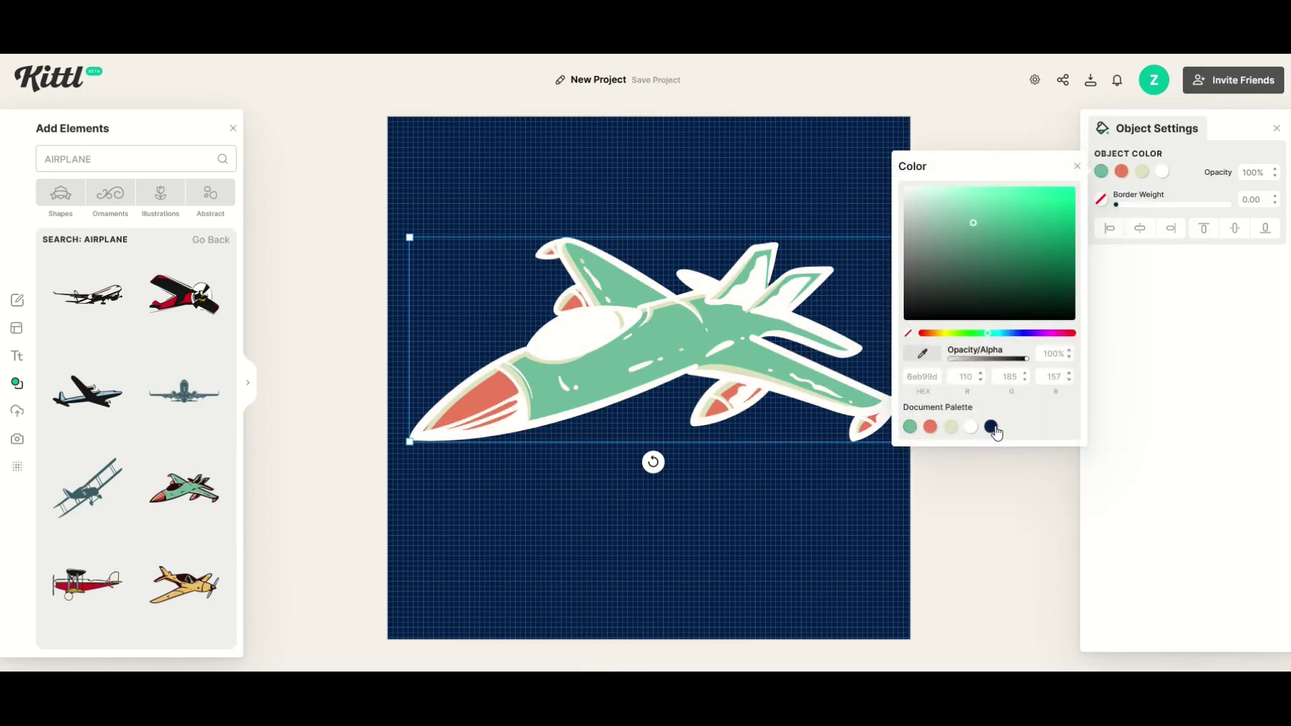
pyautogui.click(991, 428)
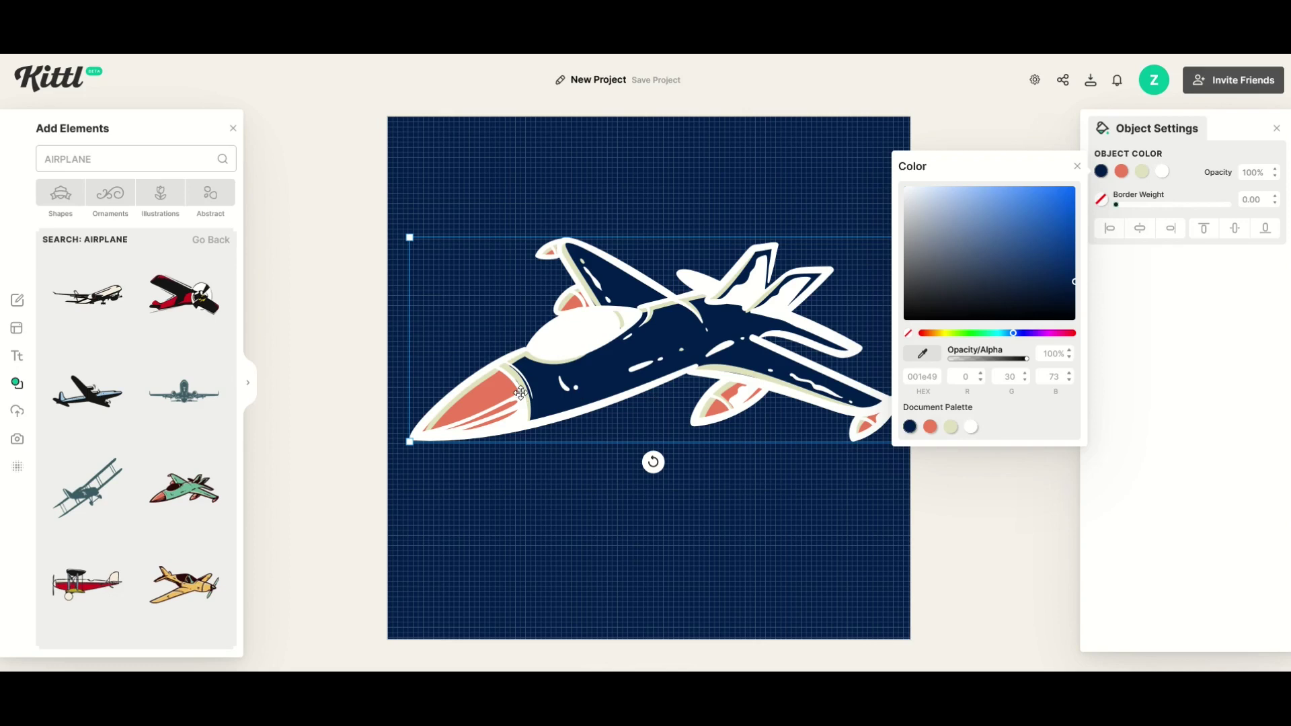
pyautogui.click(487, 393)
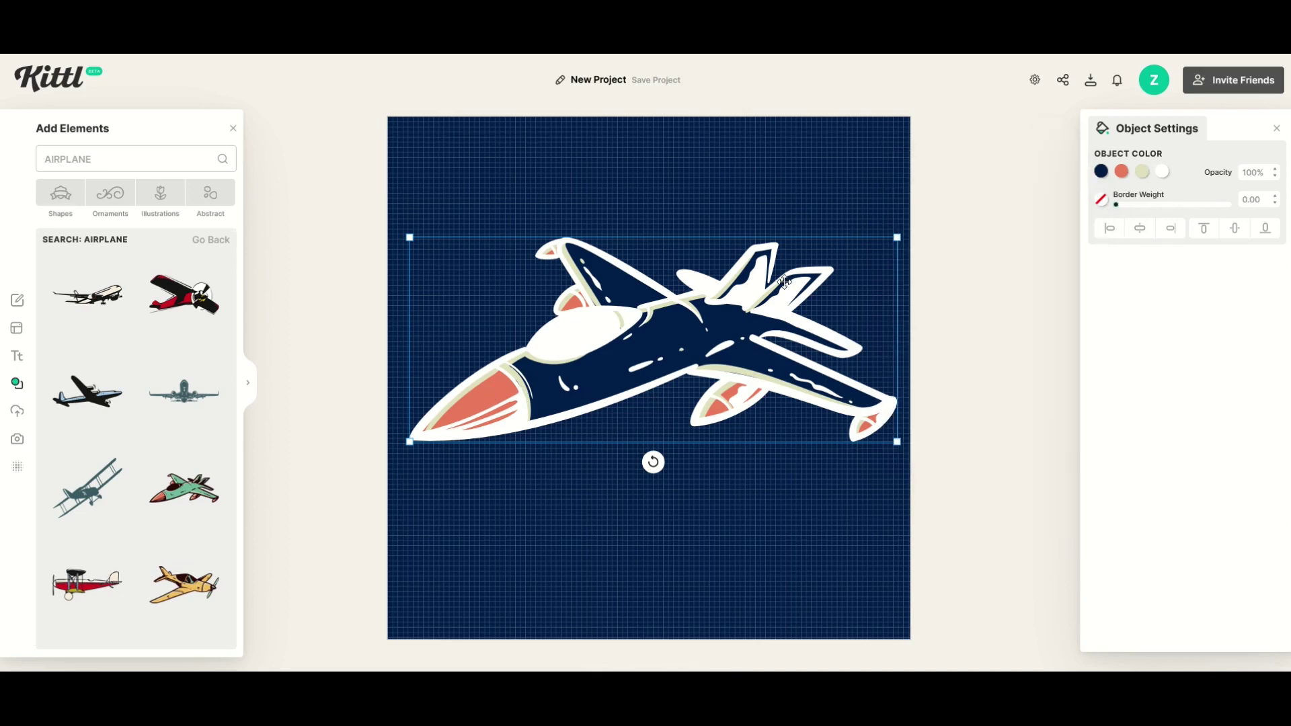
# Step: Recolour the jet's salmon and beige parts navy and nudge the jet slightly left and down
pyautogui.click(1121, 171)
pyautogui.click(929, 428)
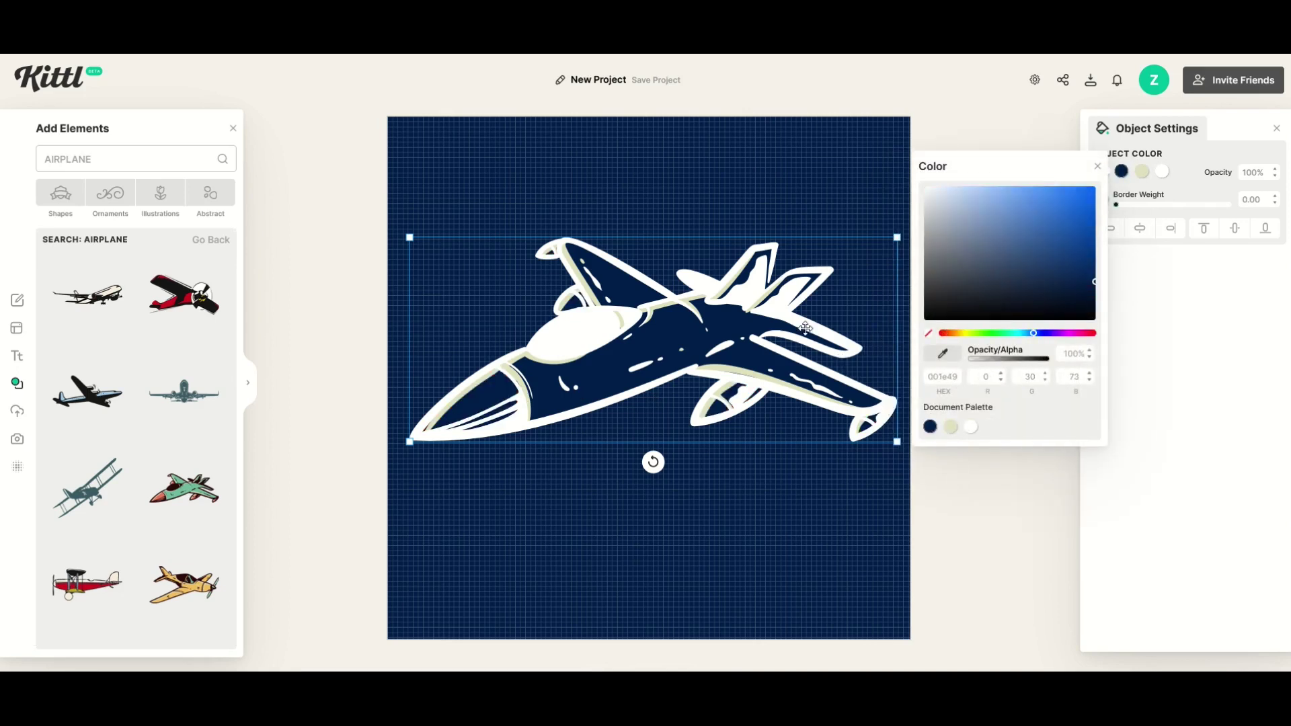
pyautogui.click(723, 368)
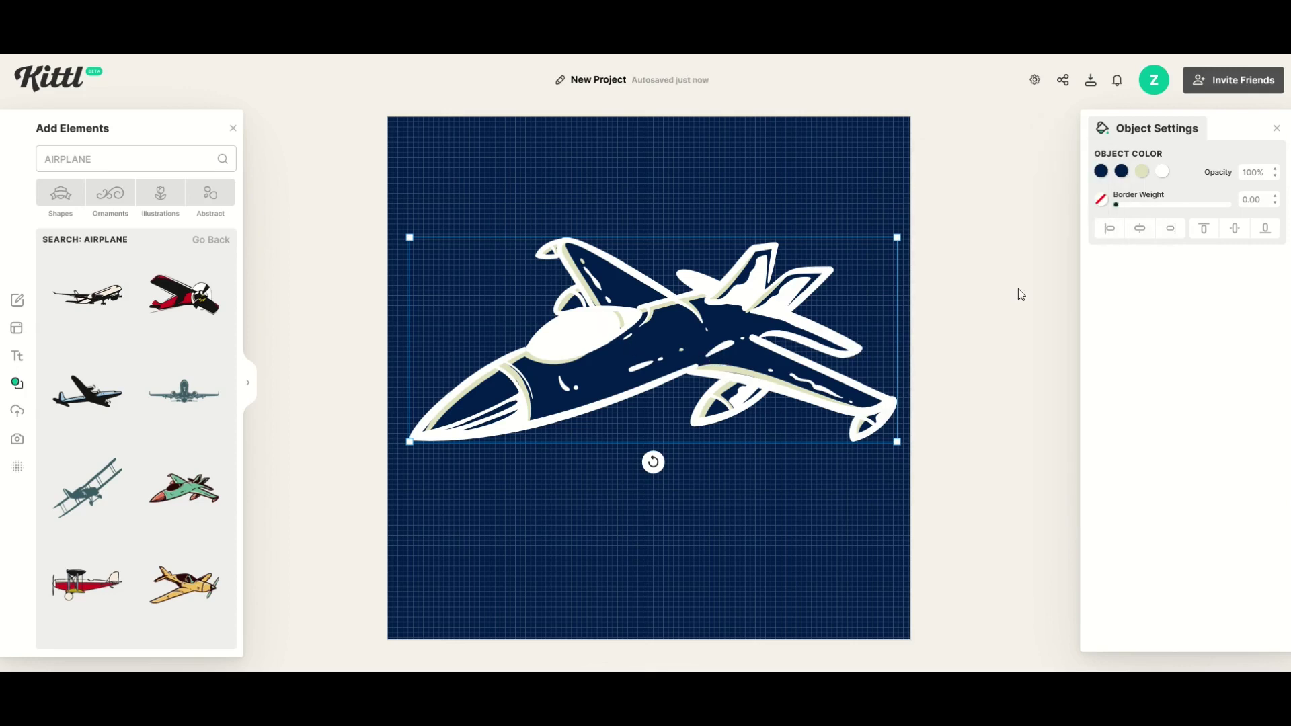
pyautogui.click(1143, 172)
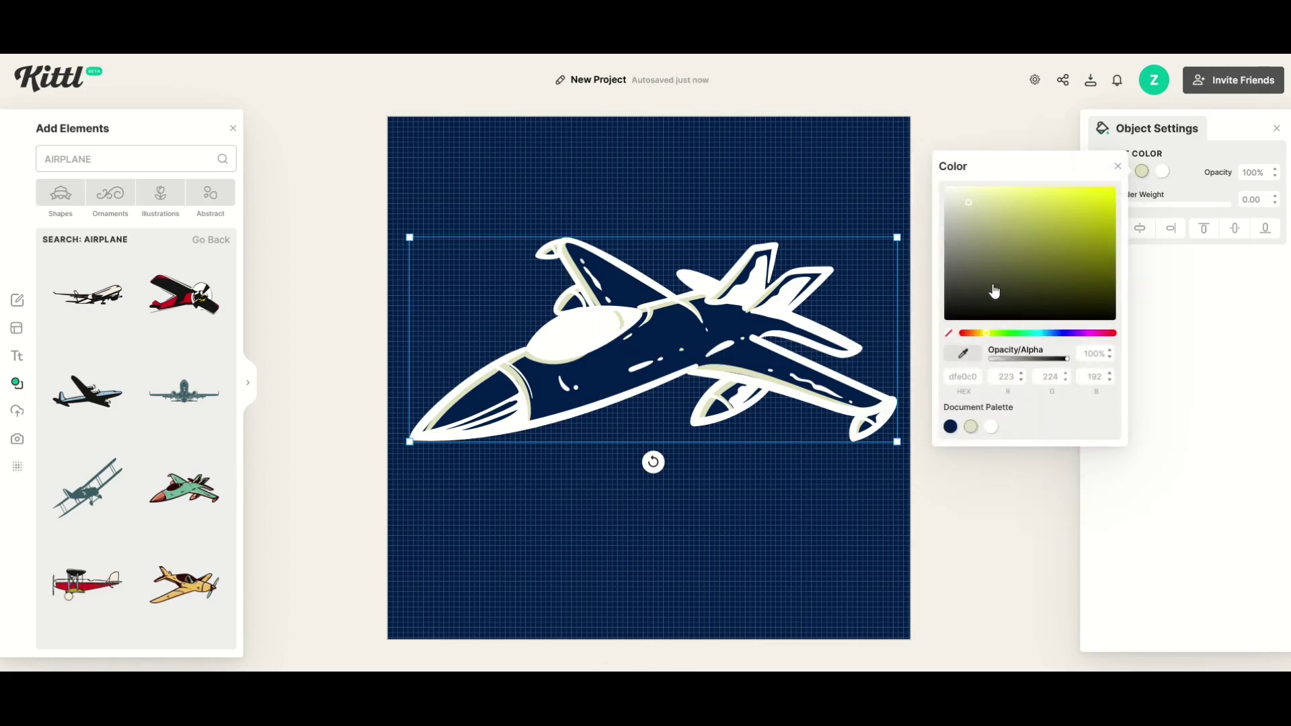
pyautogui.click(950, 428)
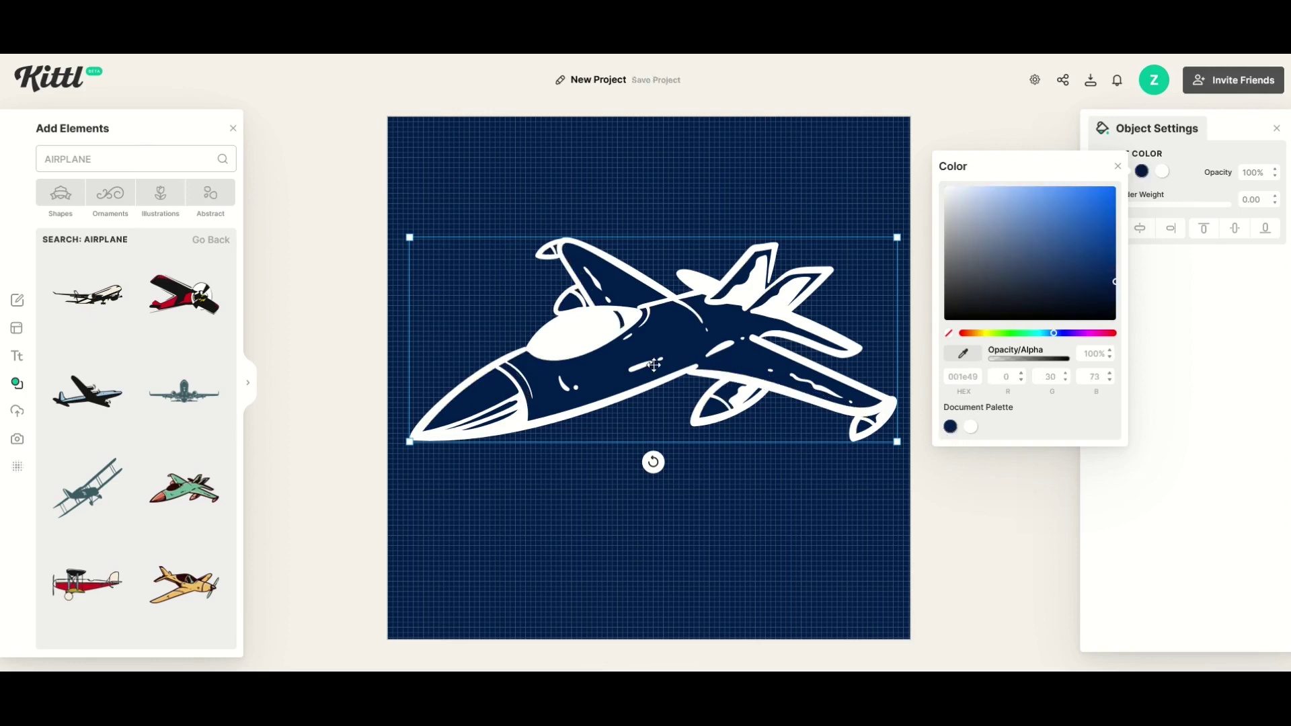
pyautogui.click(972, 427)
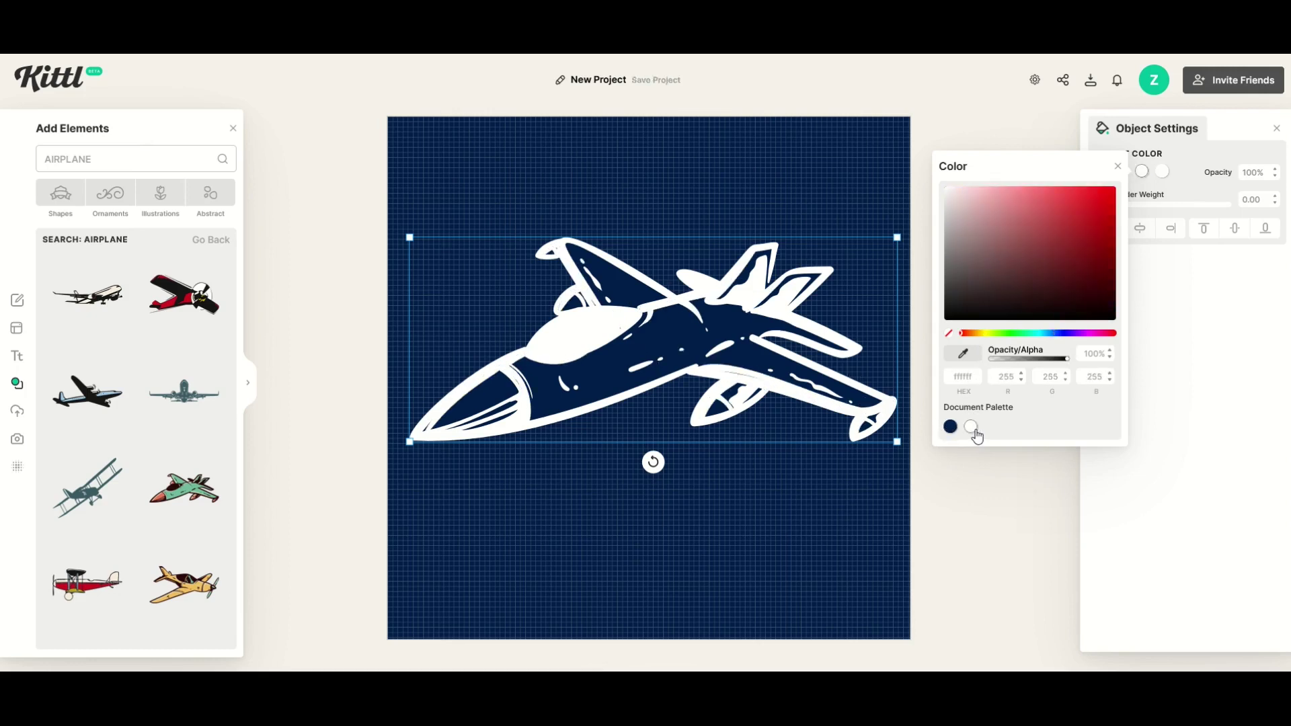
pyautogui.click(951, 428)
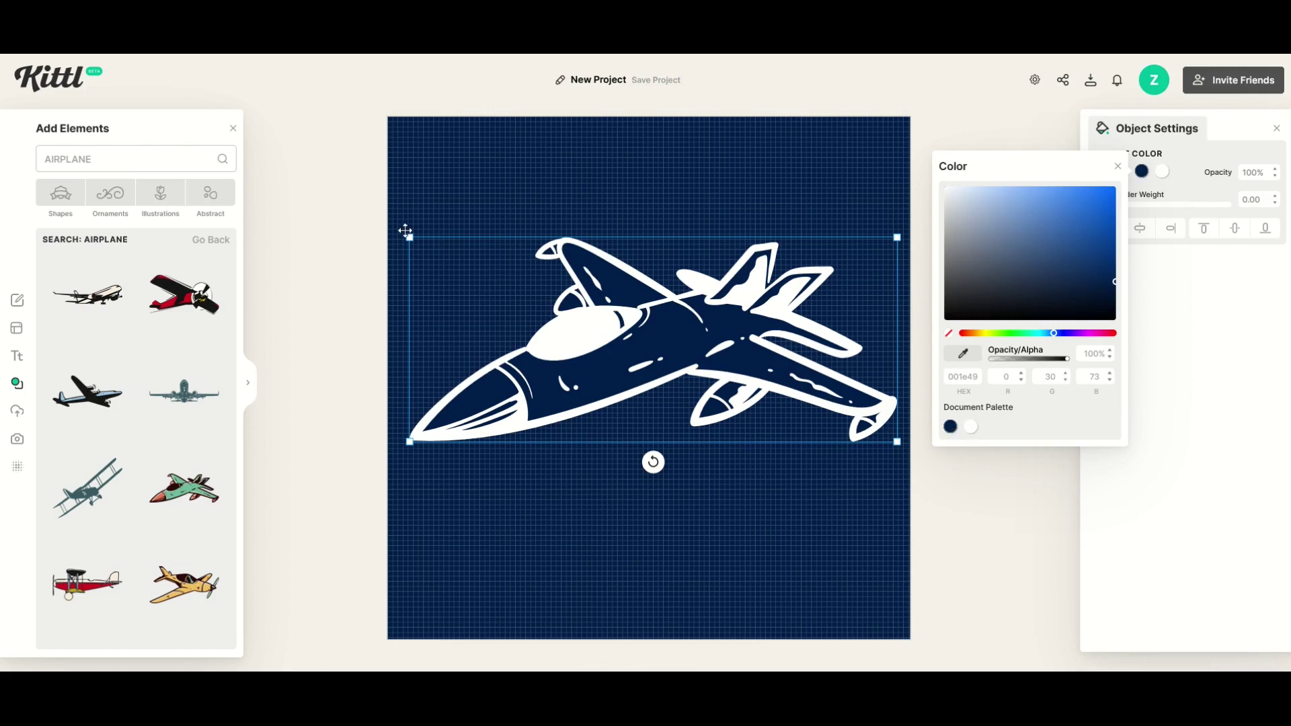
pyautogui.click(366, 228)
pyautogui.click(570, 340)
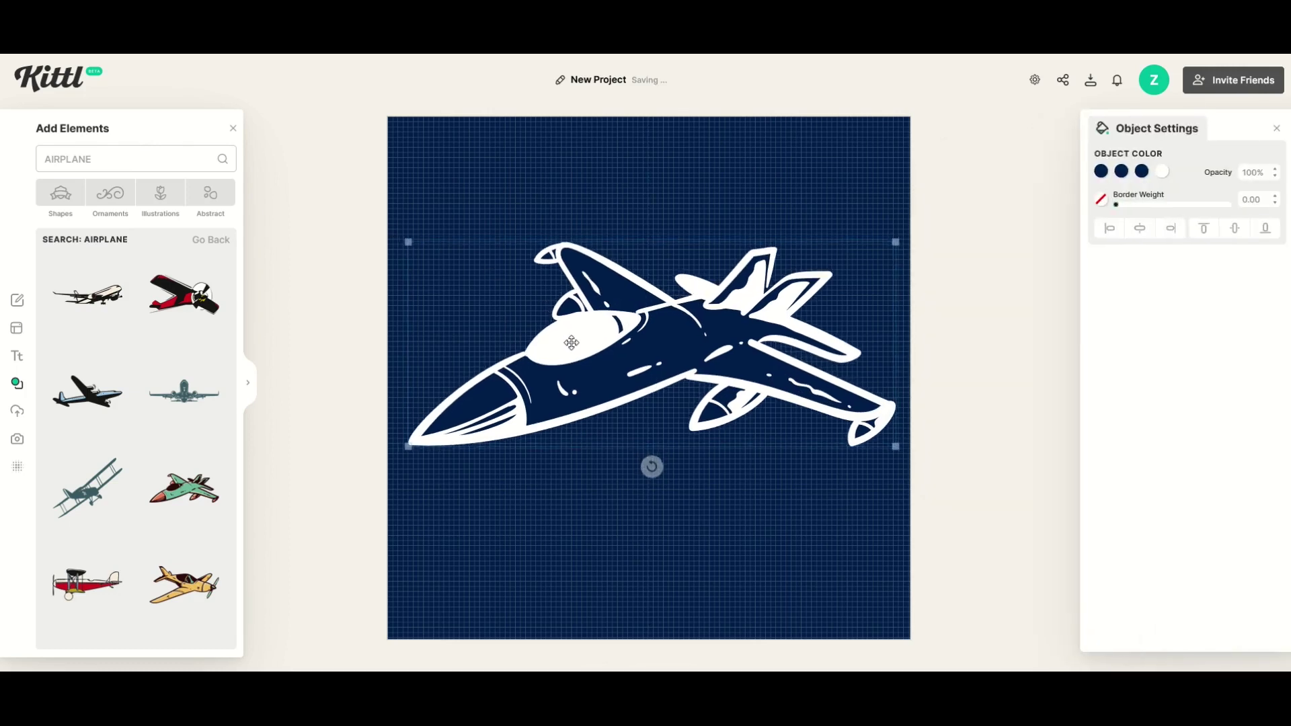
pyautogui.moveTo(572, 343); pyautogui.dragTo(568, 348)
pyautogui.click(17, 356)
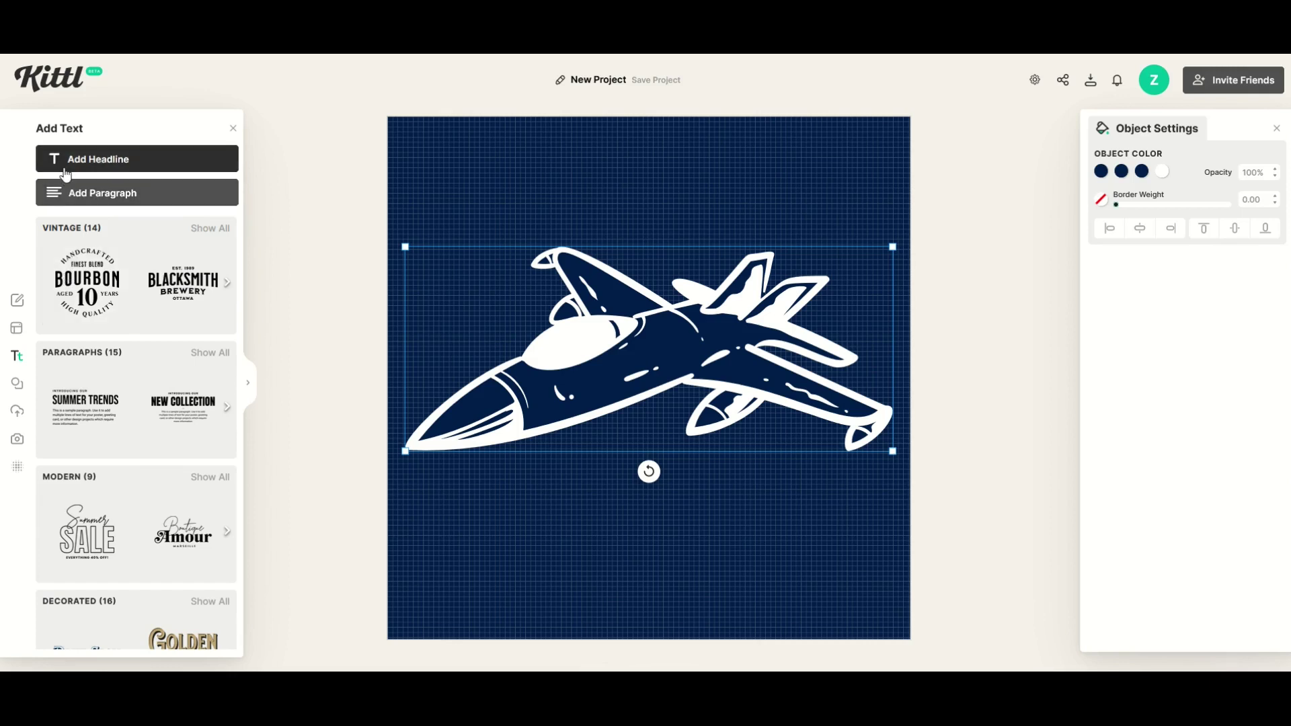
# Step: Add the Matt's Baking vintage text below the jet and change BAKING to AIRPLANE
pyautogui.click(211, 230)
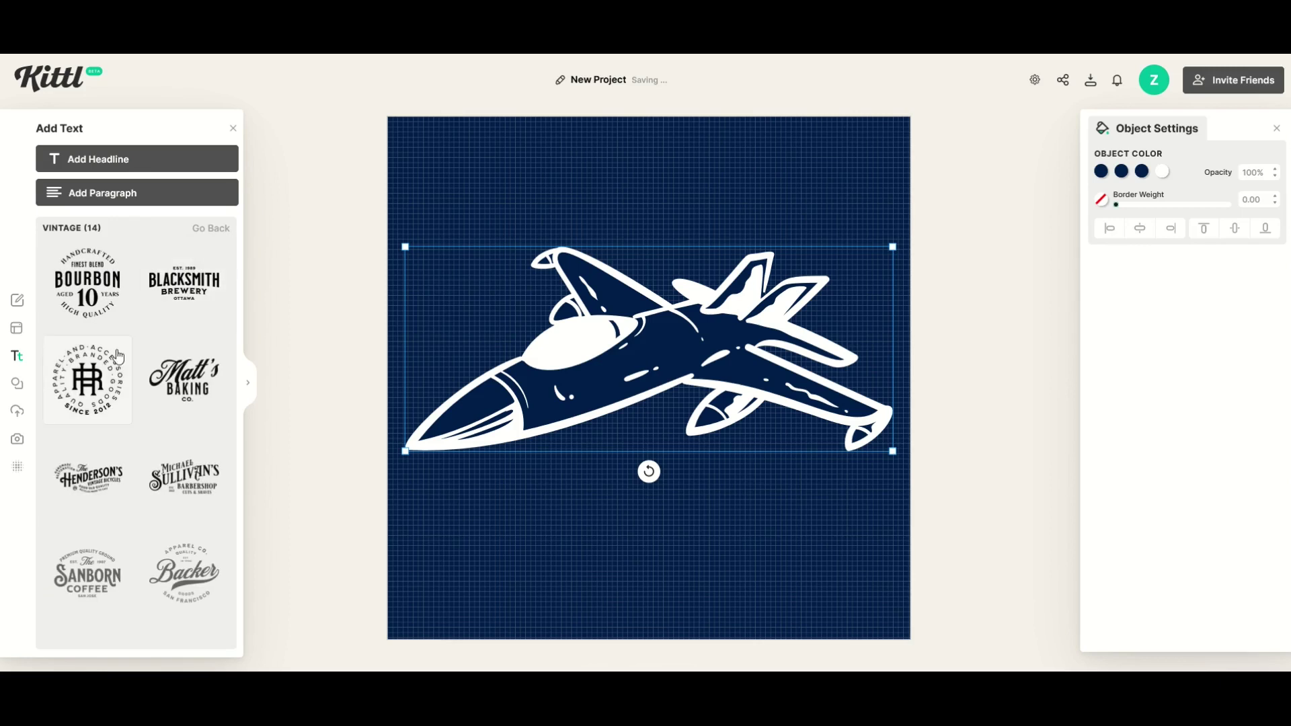
pyautogui.click(187, 396)
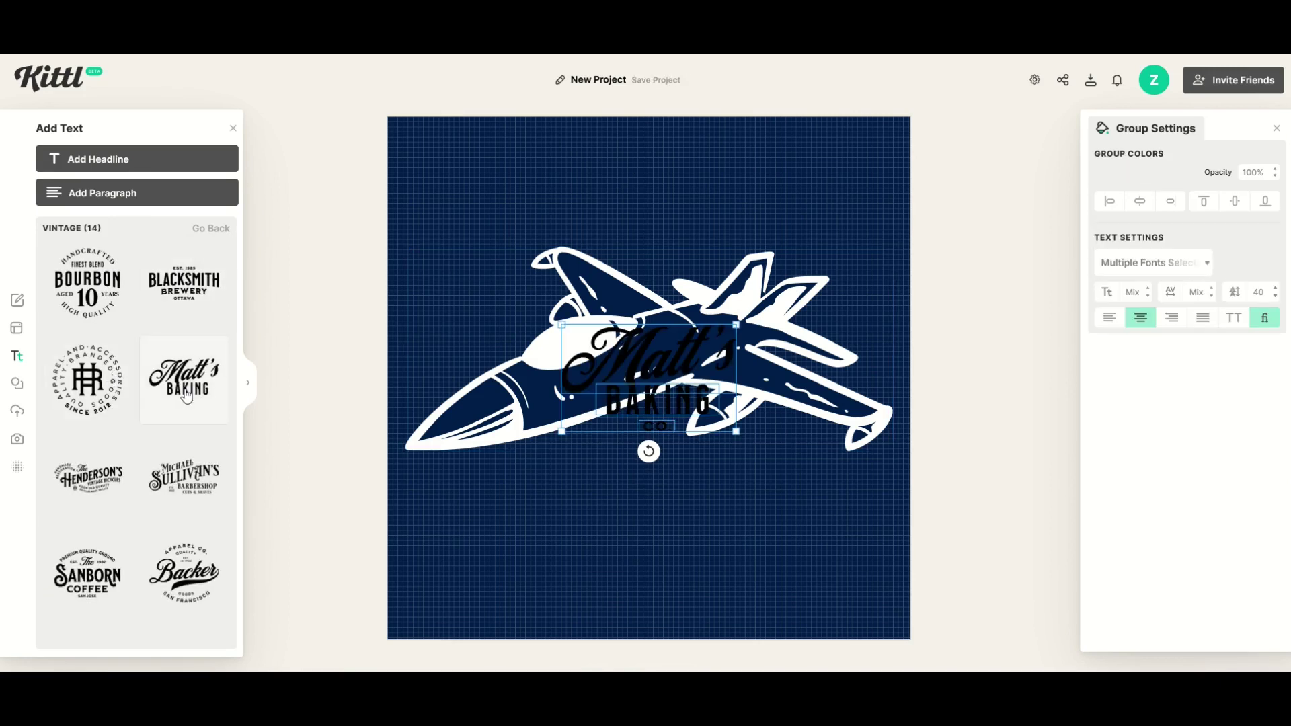
pyautogui.moveTo(651, 374); pyautogui.dragTo(622, 528)
pyautogui.doubleClick(622, 527)
pyautogui.click(622, 553)
pyautogui.doubleClick(622, 553)
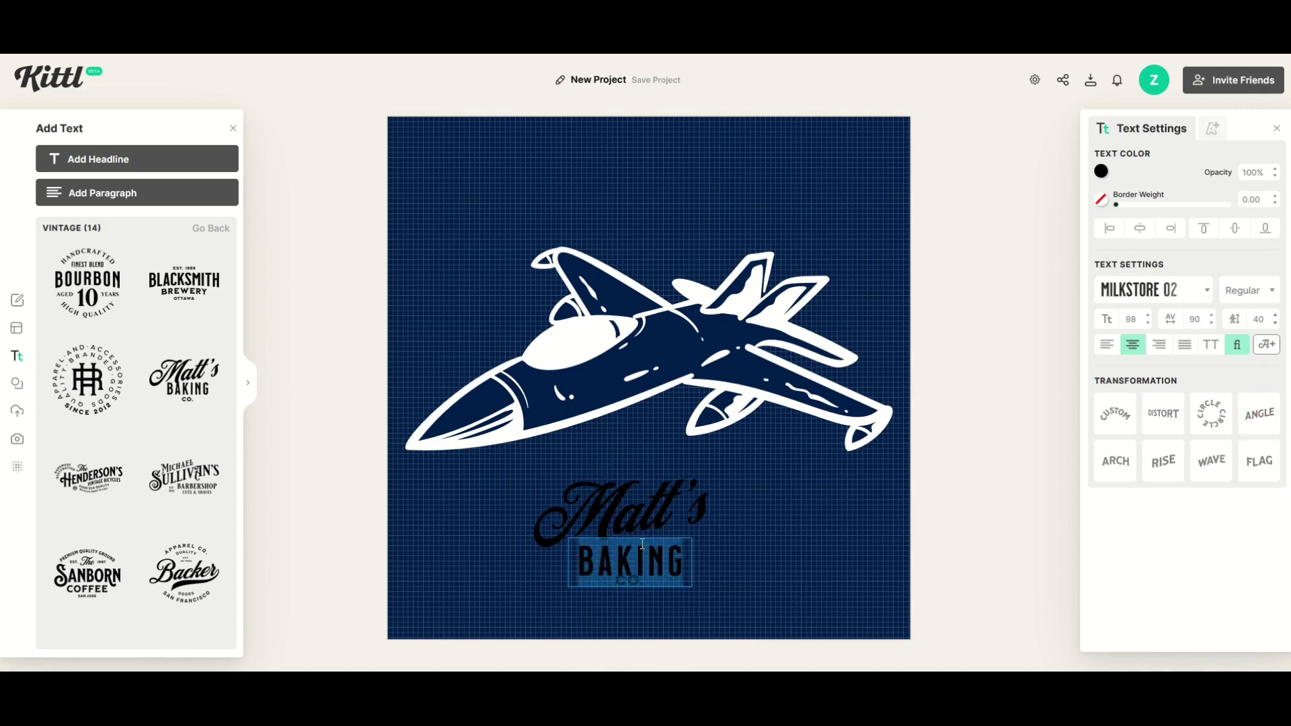
pyautogui.write('AIRP')
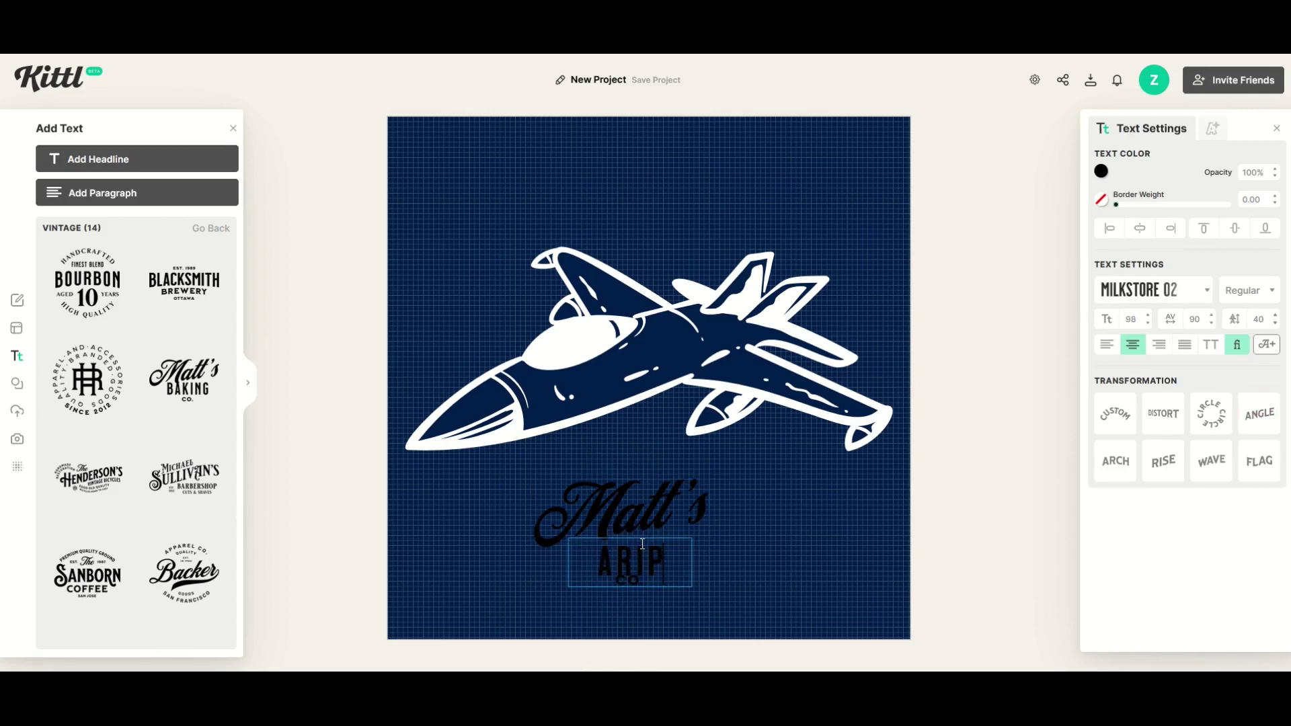
pyautogui.write('LANE')
pyautogui.press('Escape')
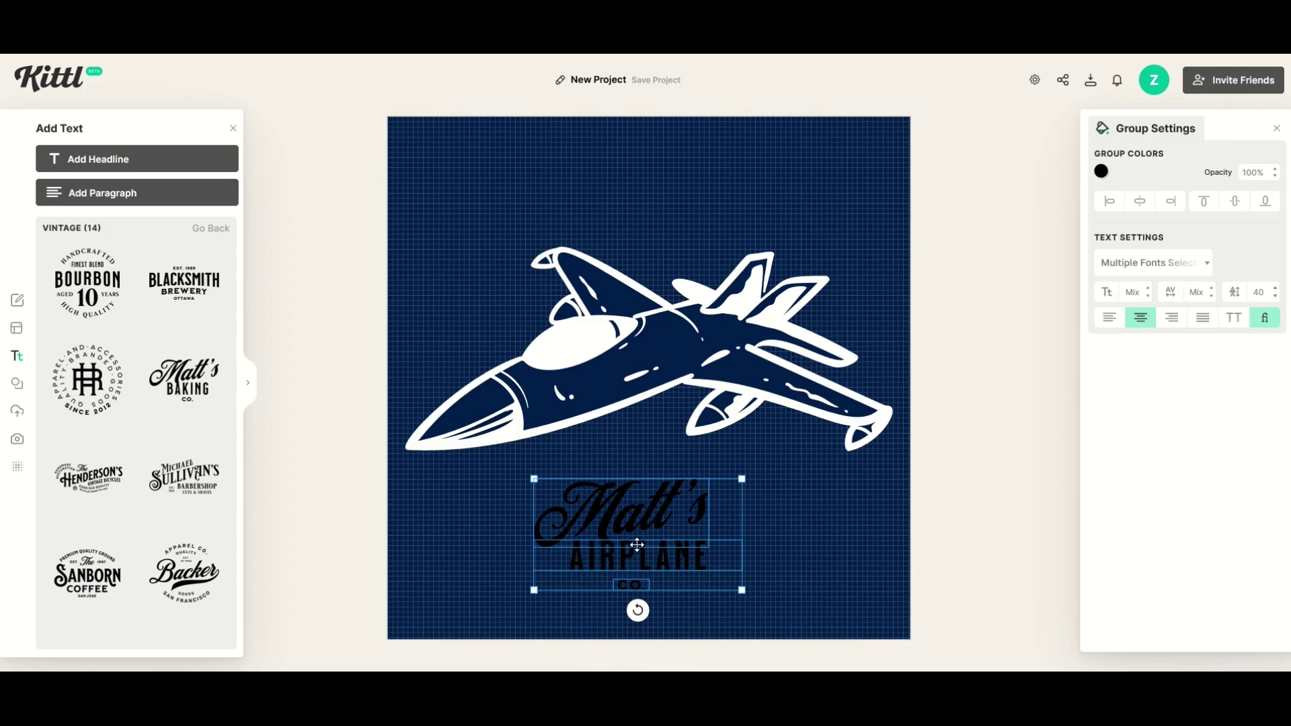
# Step: Make the lettering white and centre it under the jet
pyautogui.click(1102, 171)
pyautogui.moveTo(916, 225); pyautogui.dragTo(870, 184)
pyautogui.click(563, 461)
pyautogui.moveTo(630, 509); pyautogui.dragTo(646, 503)
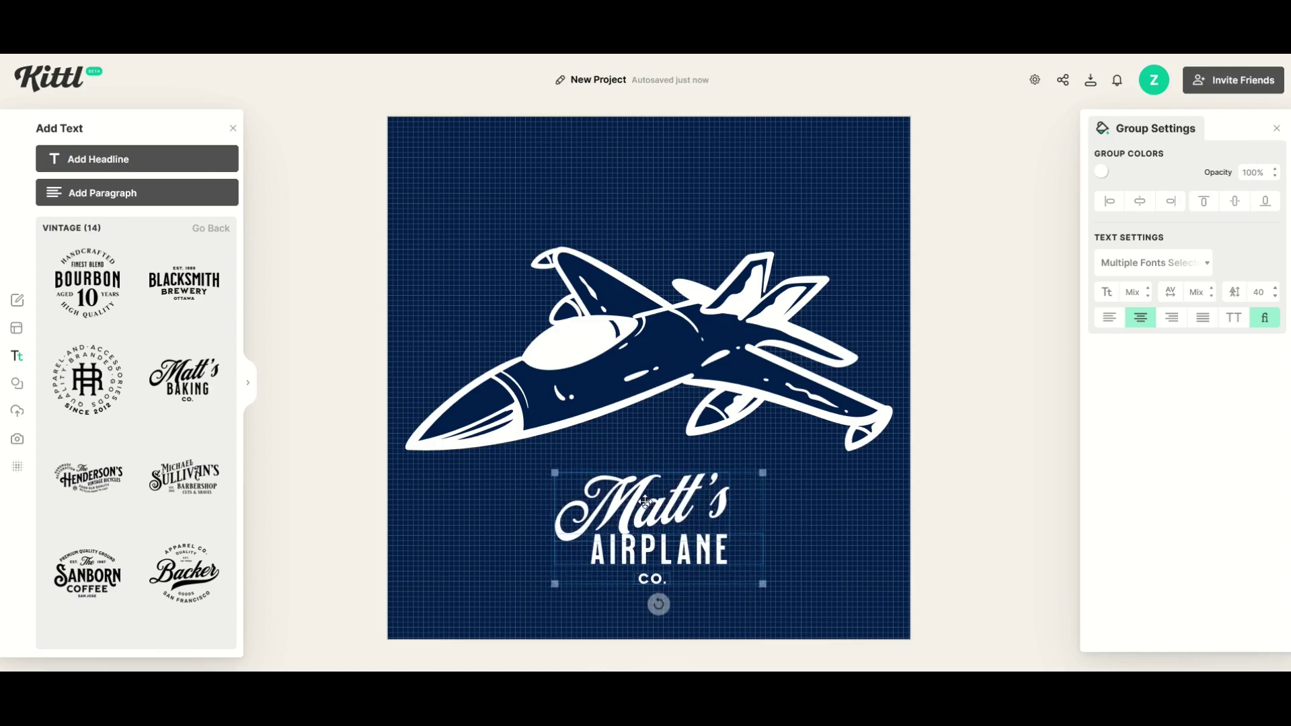
pyautogui.click(962, 395)
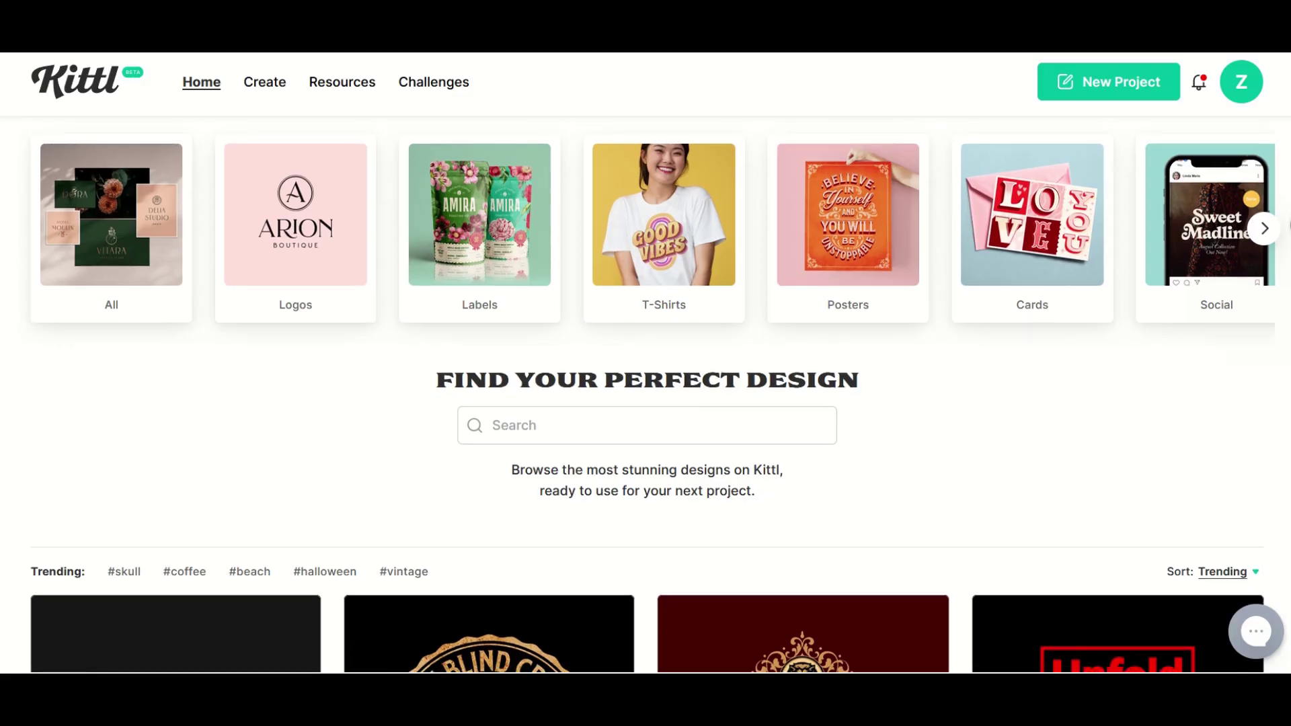
# Step: Scroll down through the Home page's trending community designs
pyautogui.scroll(-5, 645, 397)
pyautogui.scroll(-10, 645, 396)
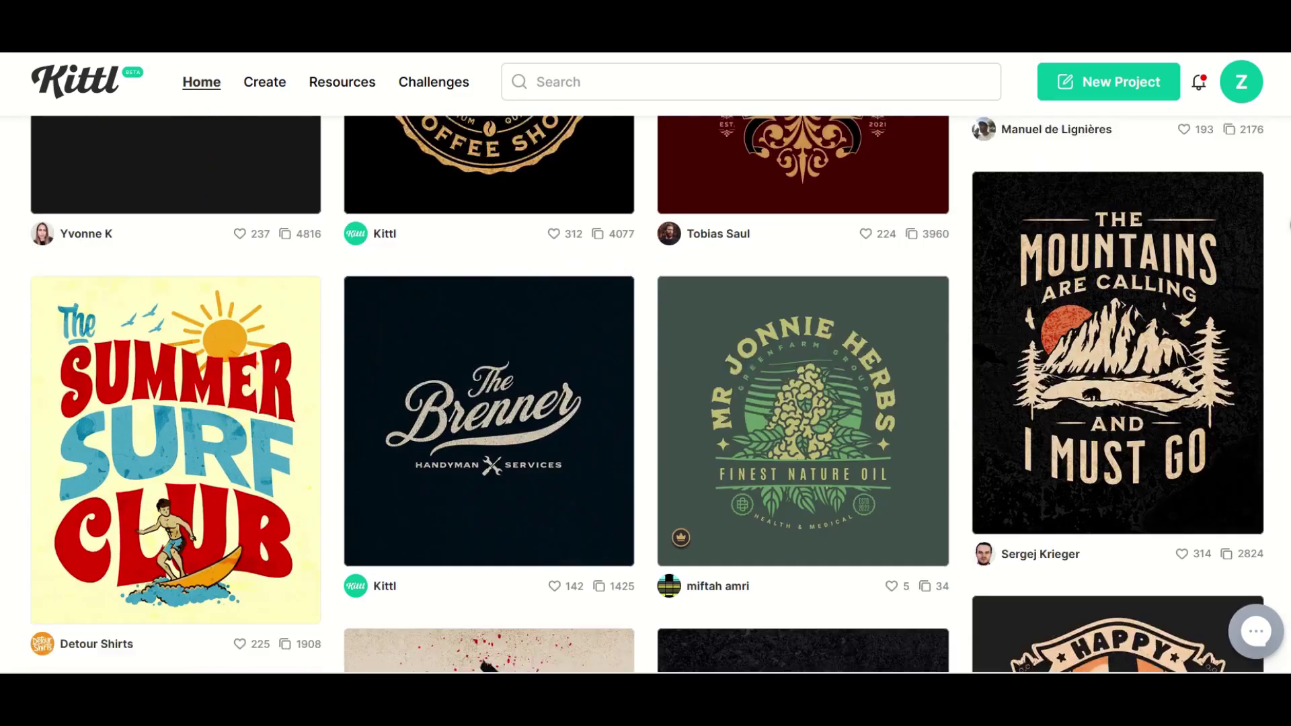
pyautogui.scroll(-10, 646, 397)
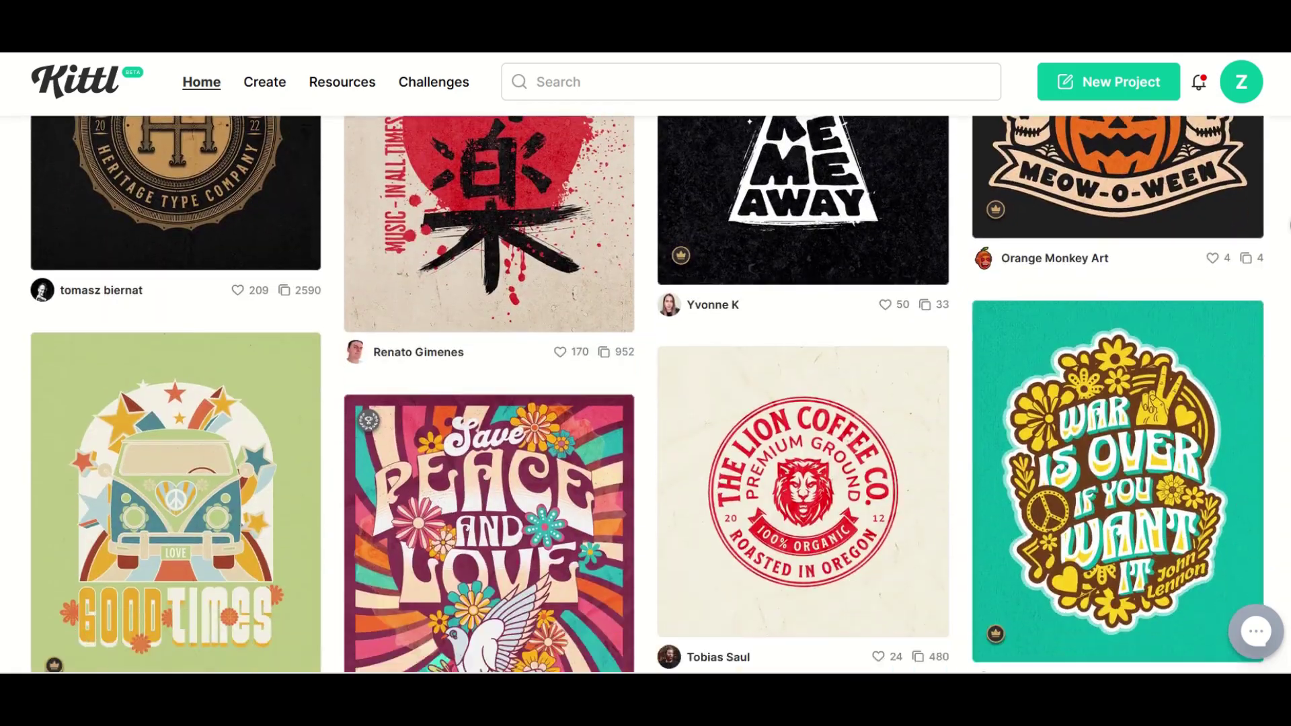
pyautogui.scroll(-10, 645, 397)
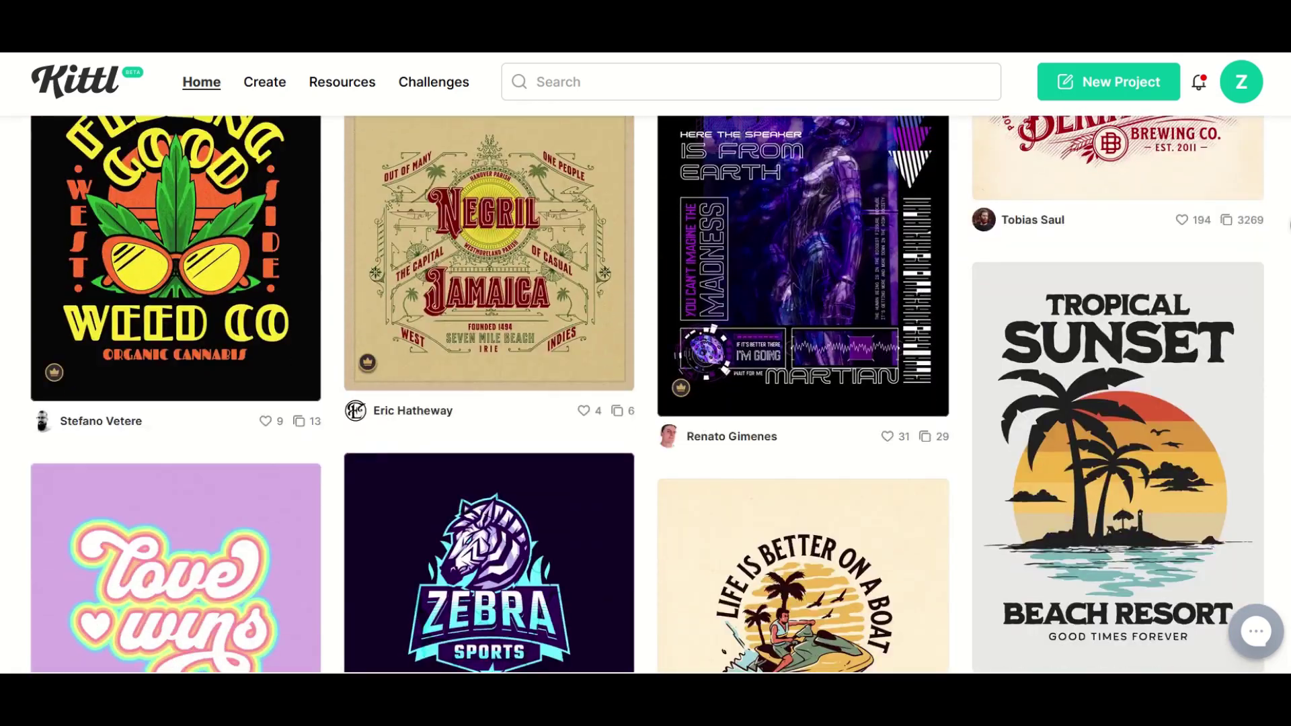
pyautogui.scroll(-10, 646, 397)
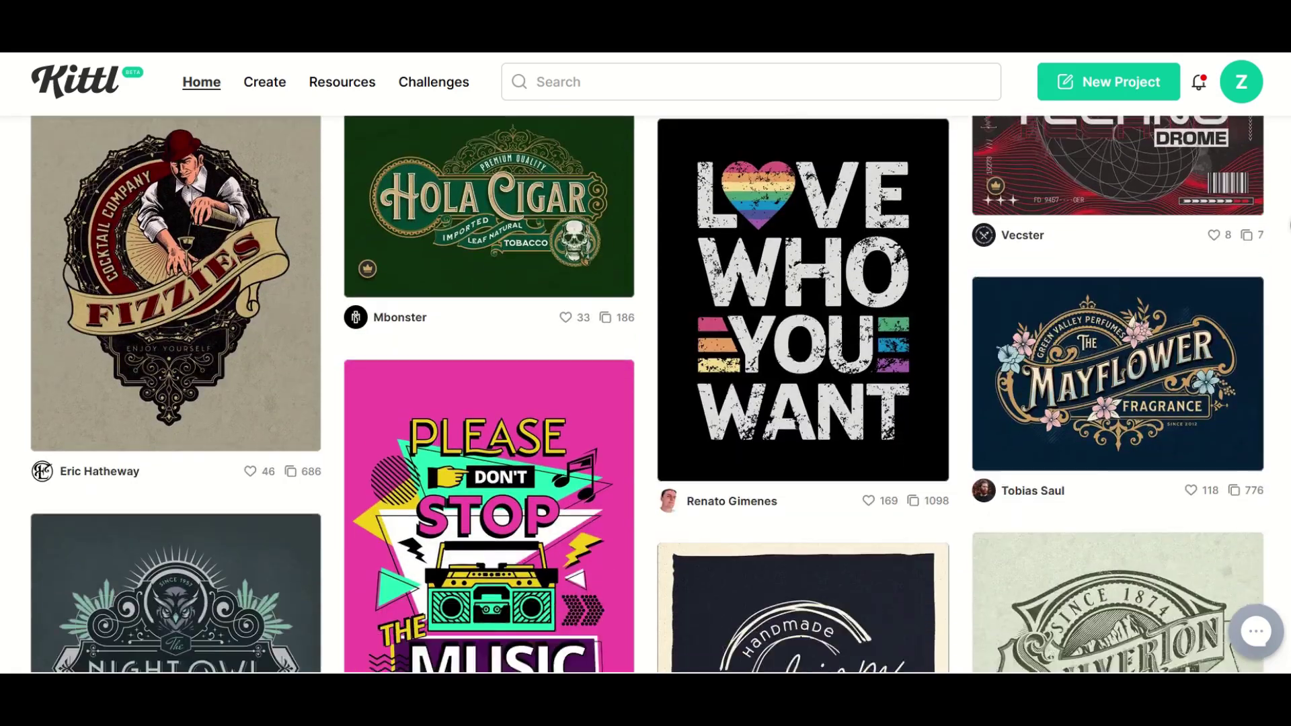
pyautogui.scroll(-10, 646, 396)
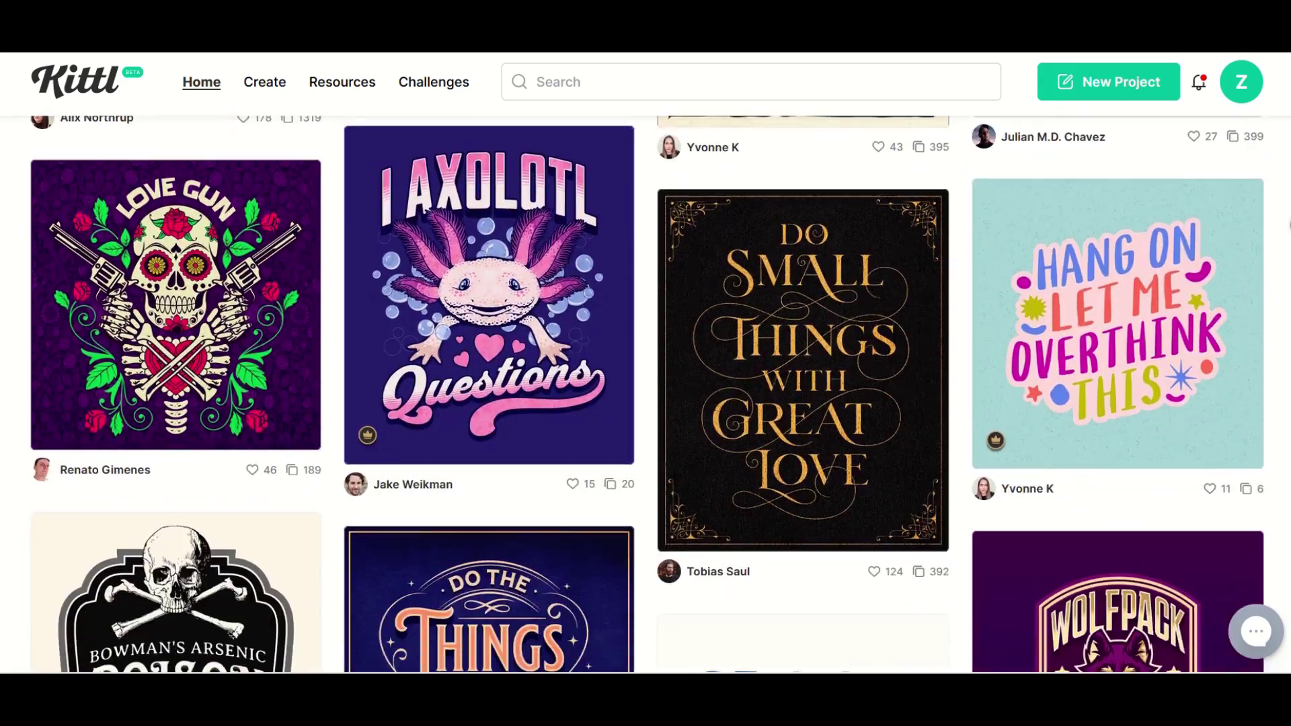